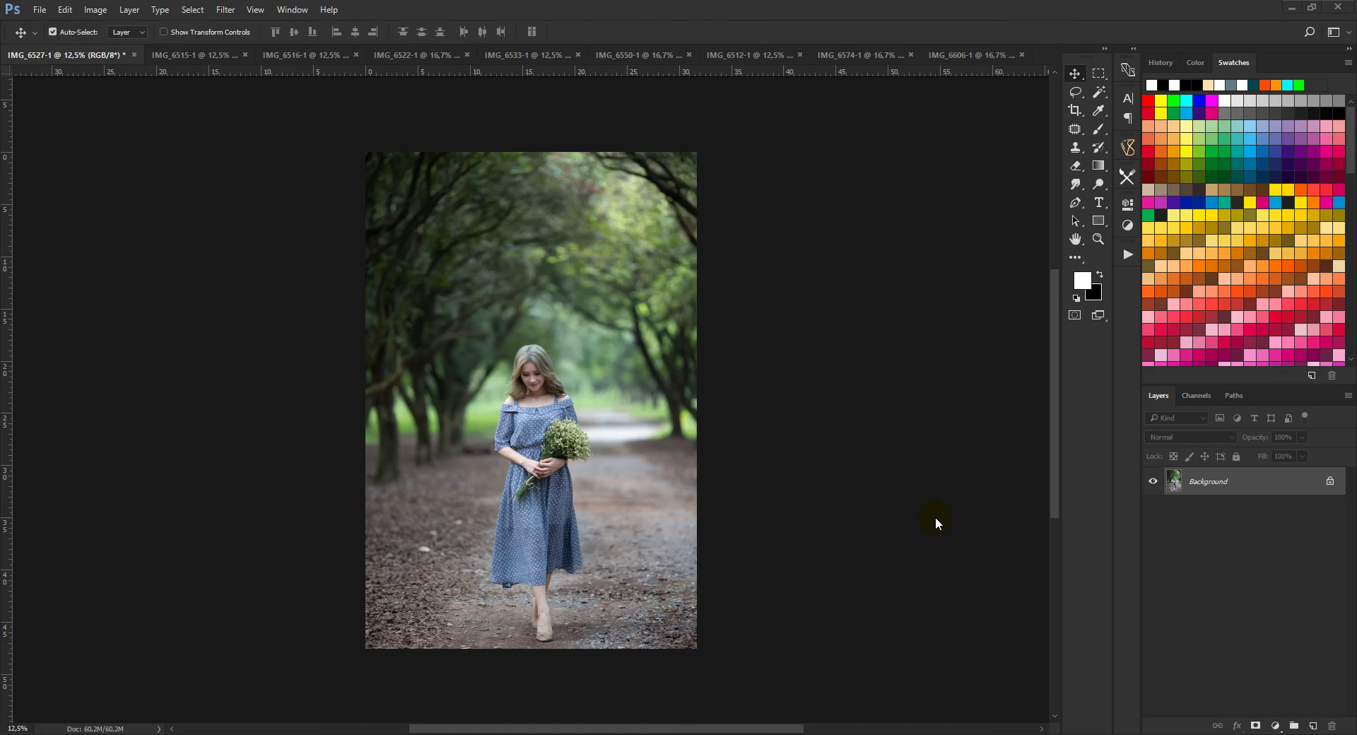
- Open the tree-lined path portrait in the Camera Raw Filter
click(225, 9)
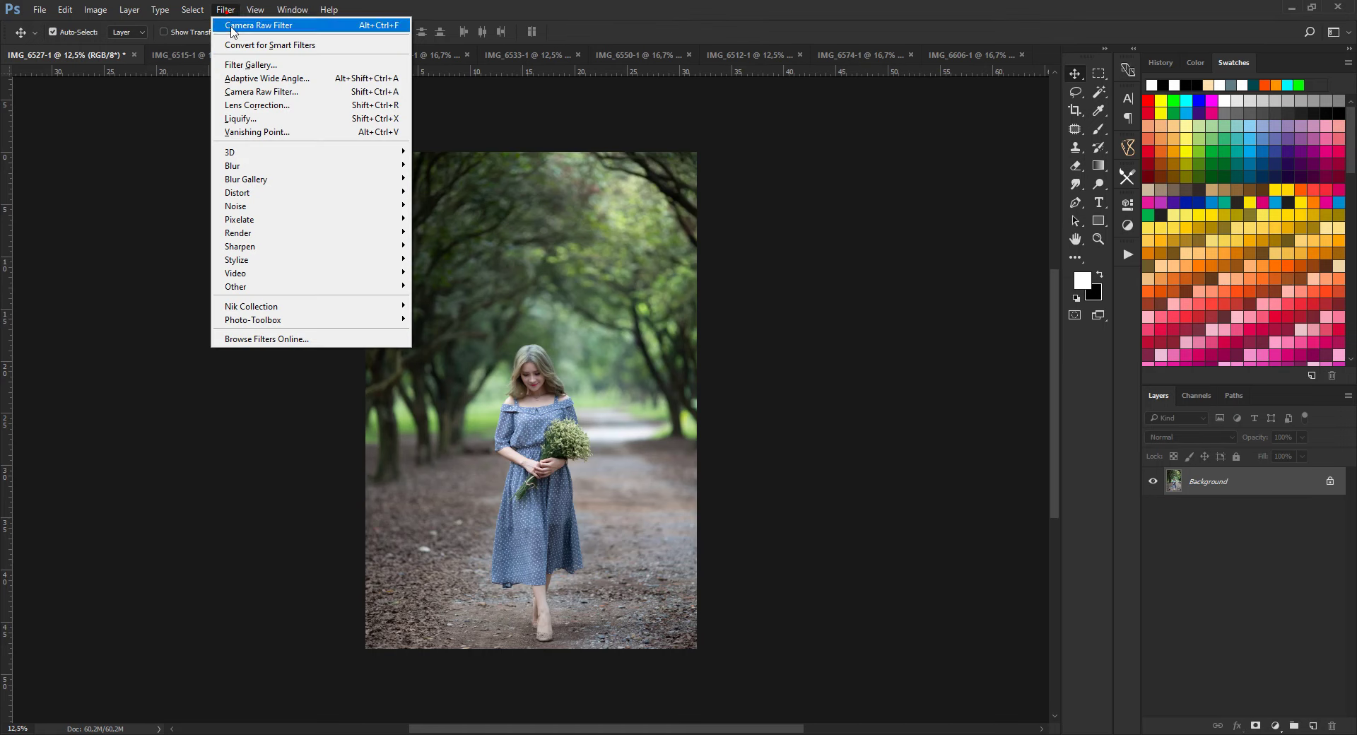
click(247, 94)
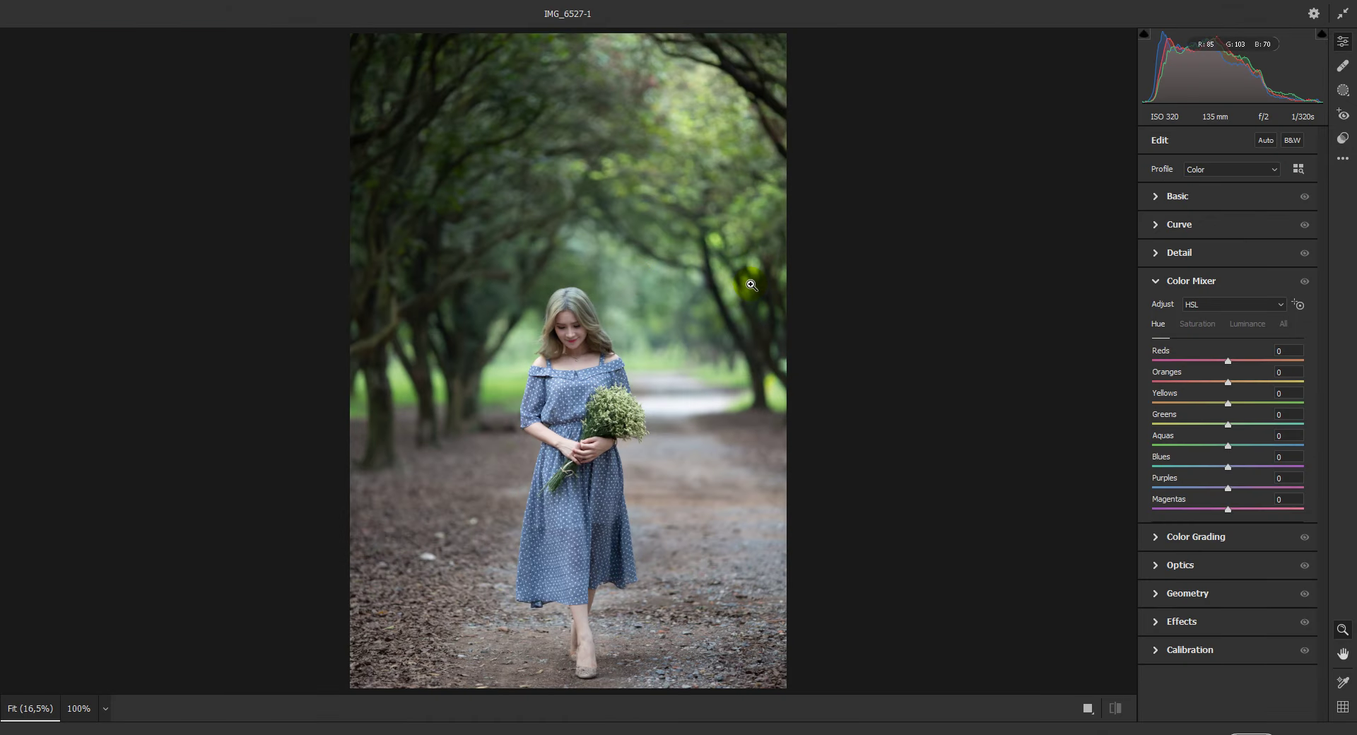
- Apply the '- vol. 12' preset from the saved presets list
click(1343, 138)
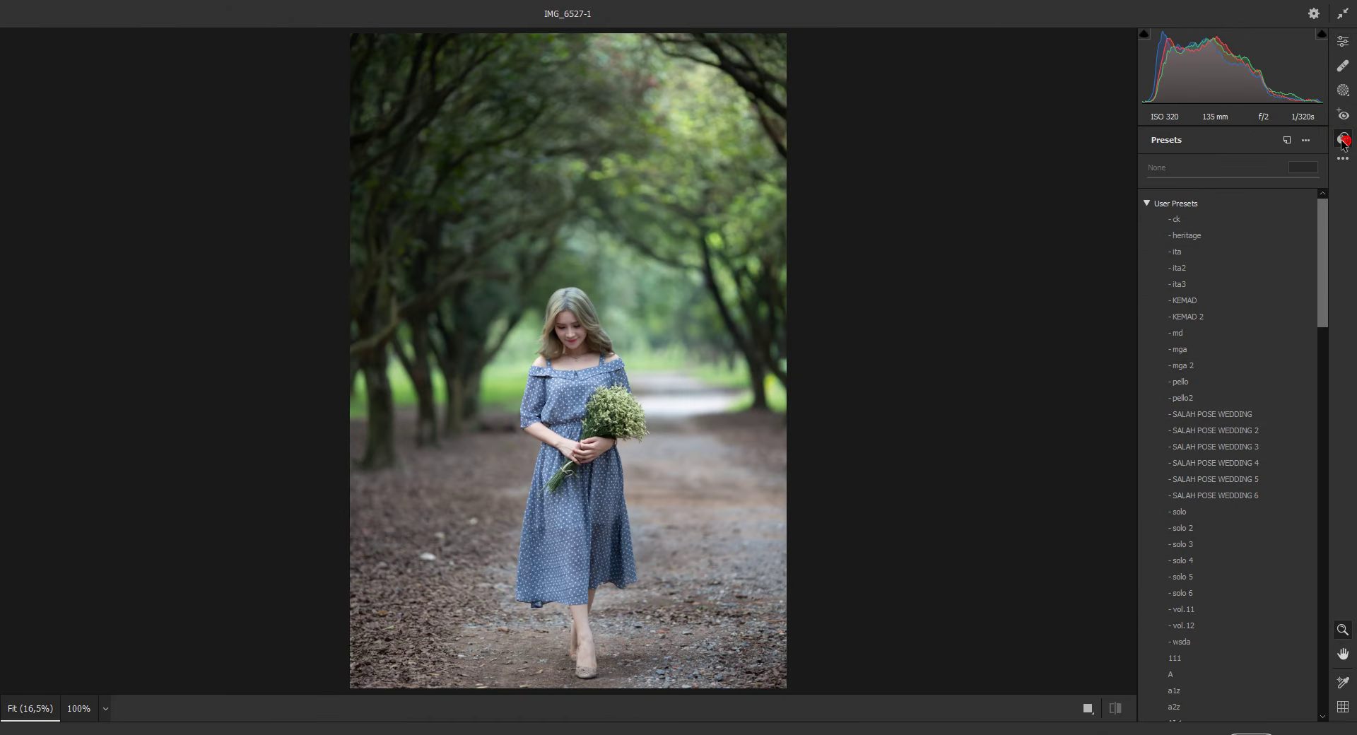
scroll(1320, 262, down, 5)
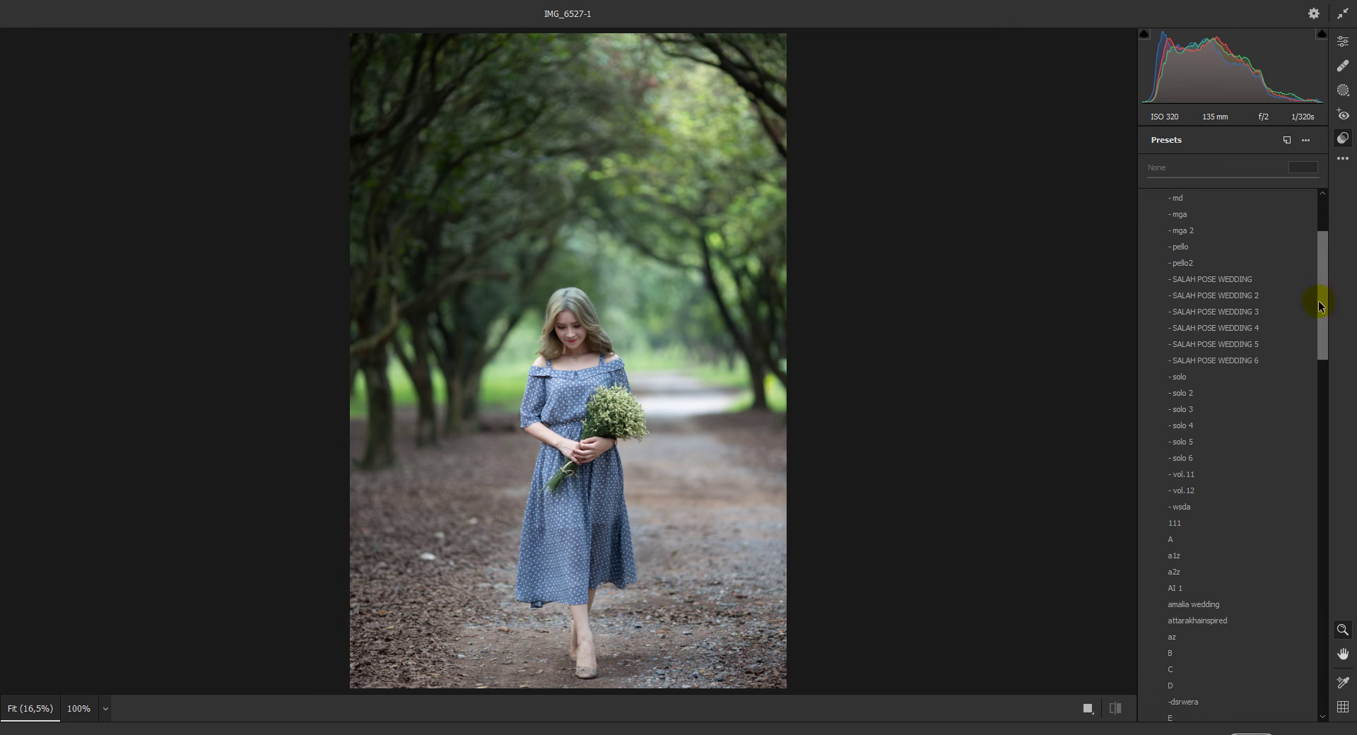
click(1196, 490)
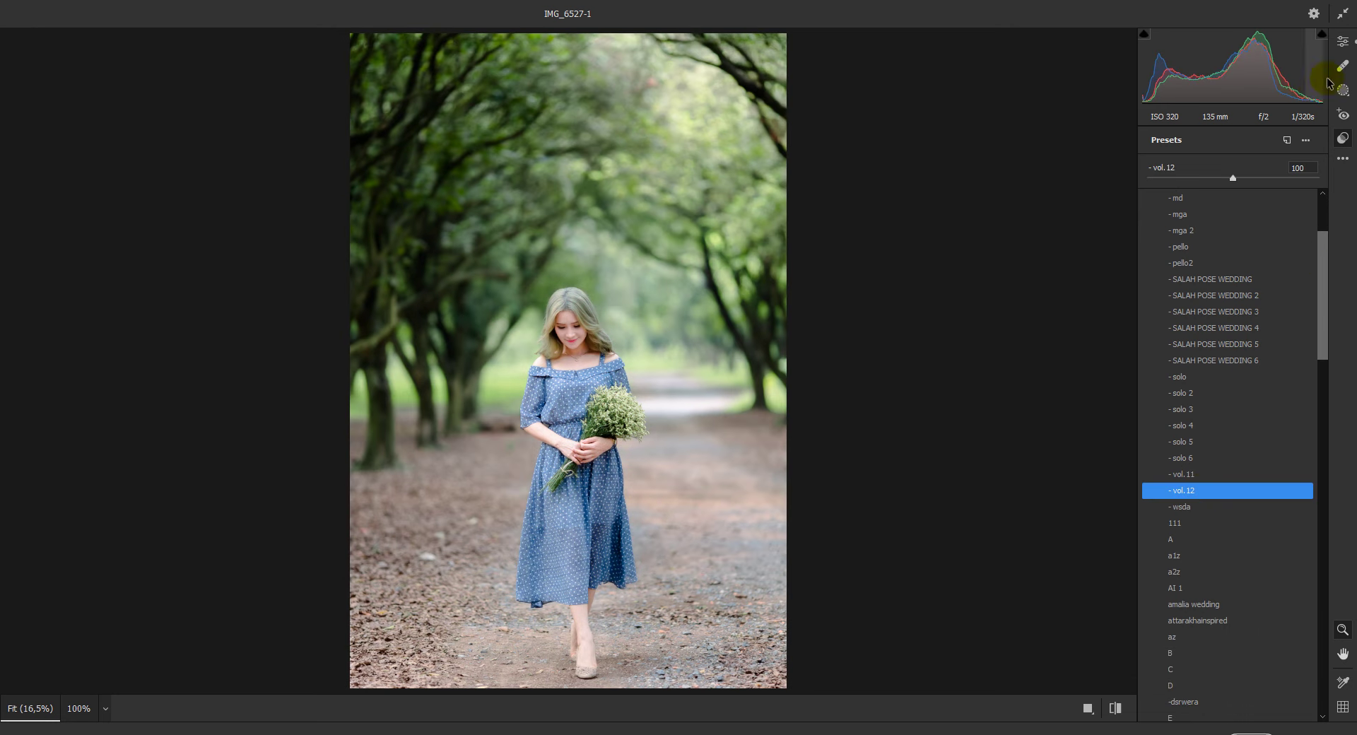
- In Detail, set Sharpening 53, Noise Reduction 13 and Color Noise Reduction 10
click(1343, 41)
click(1155, 281)
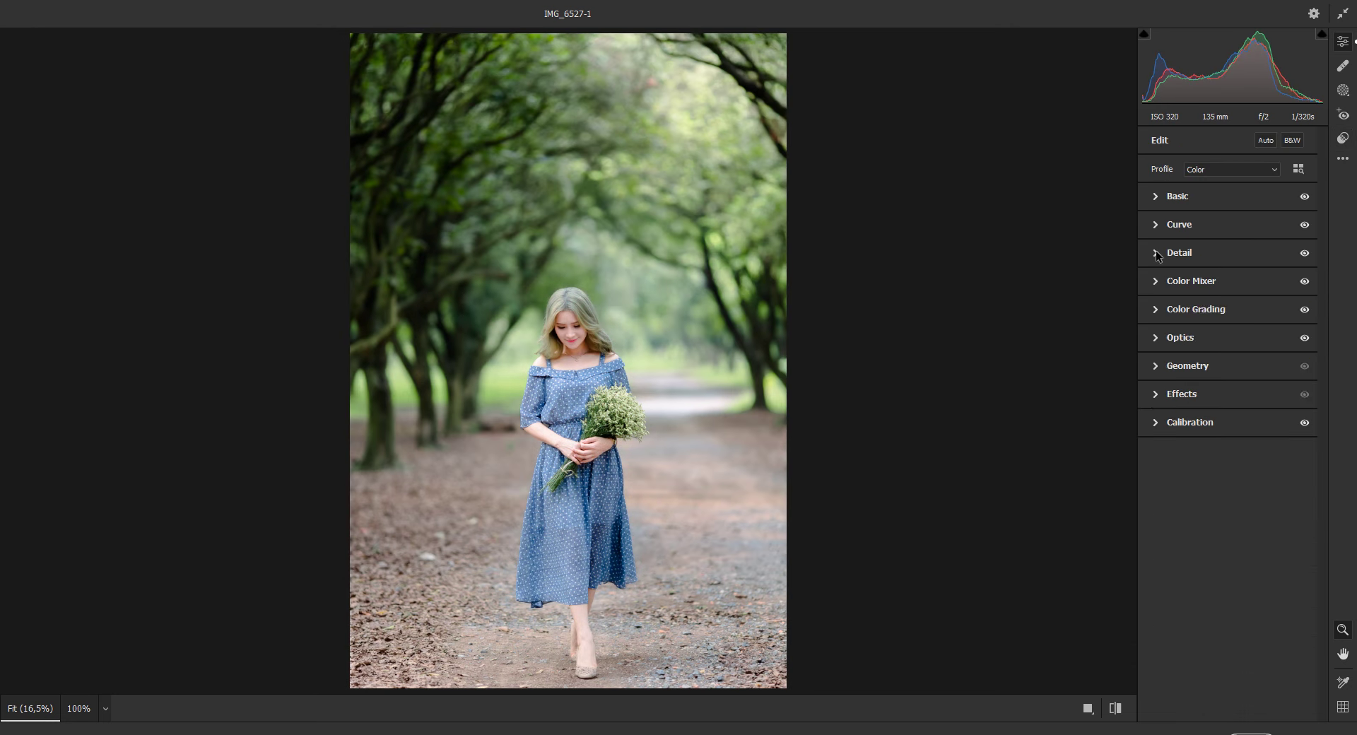
click(1156, 253)
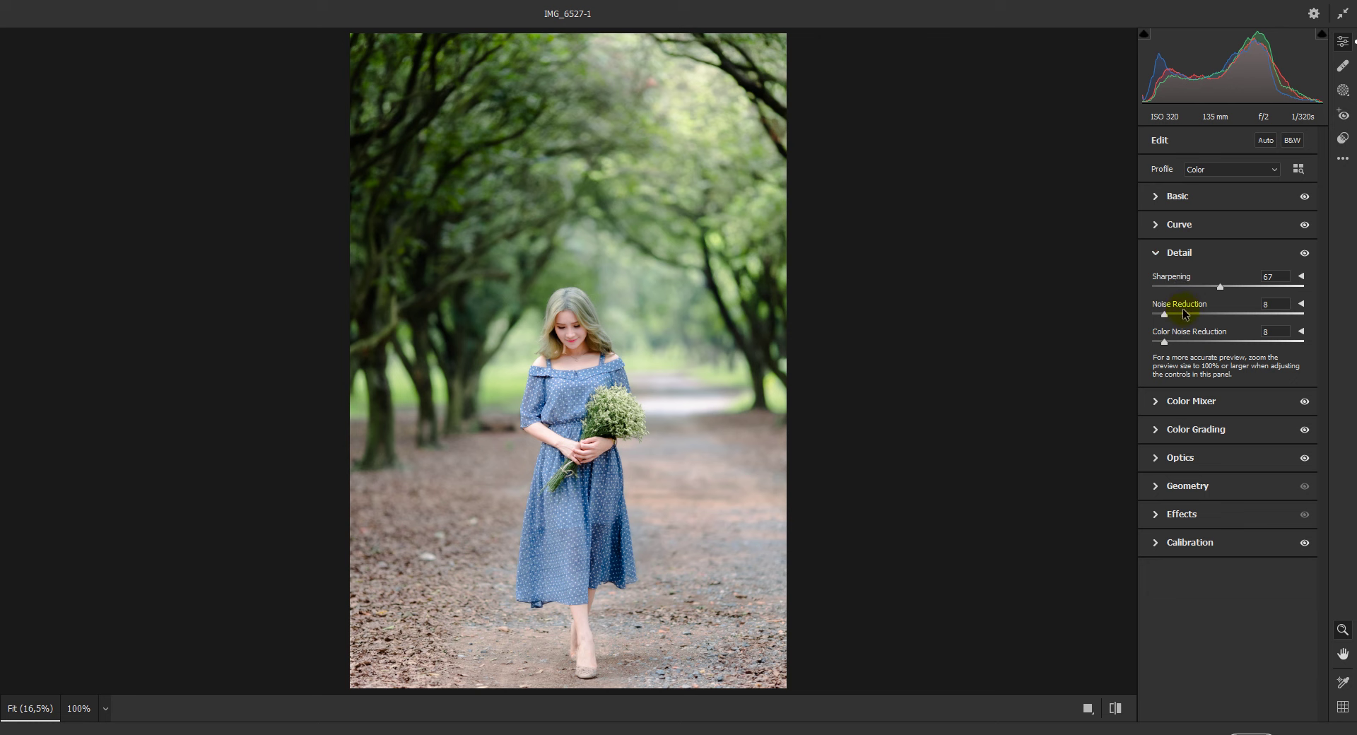
click(594, 336)
mouse_move(1152, 287)
mouse_down()
mouse_move(1200, 288)
mouse_move(1170, 317)
mouse_move(1145, 307)
mouse_move(1221, 311)
mouse_move(1170, 316)
mouse_move(1170, 344)
mouse_up()
key(ctrl+0)
drag(1201, 287, 1206, 290)
click(1156, 252)
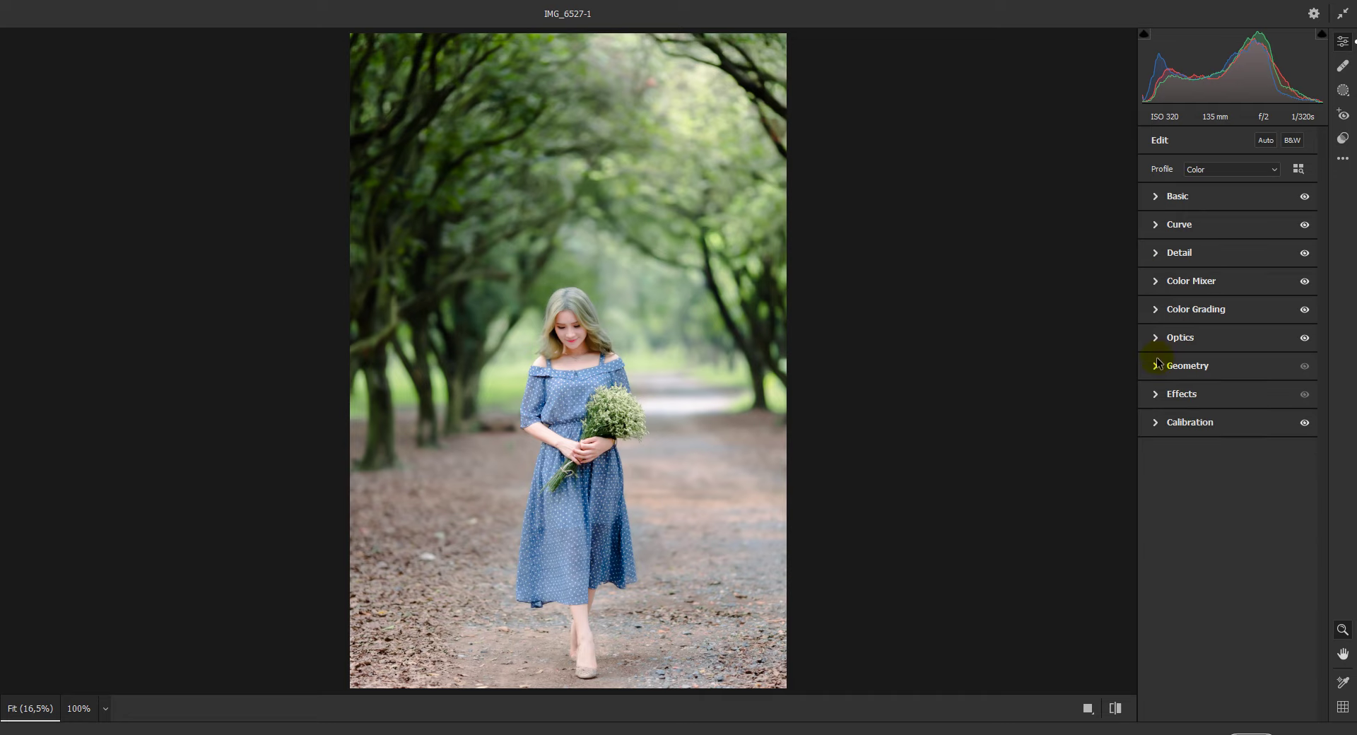
- In Basic, set Temperature +5, Contrast +15, a slight exposure boost and Texture -10
click(1155, 196)
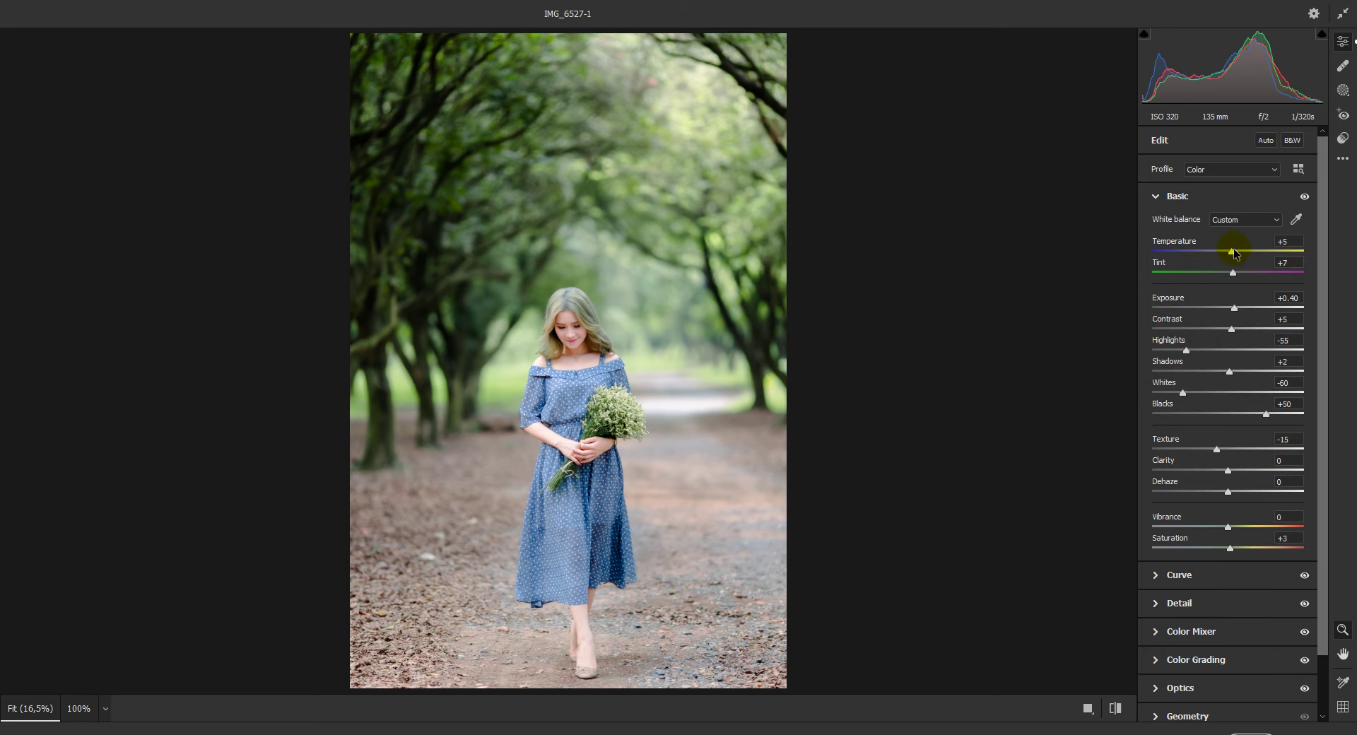
mouse_move(1232, 251)
mouse_down()
mouse_move(1215, 251)
mouse_move(1226, 252)
mouse_up()
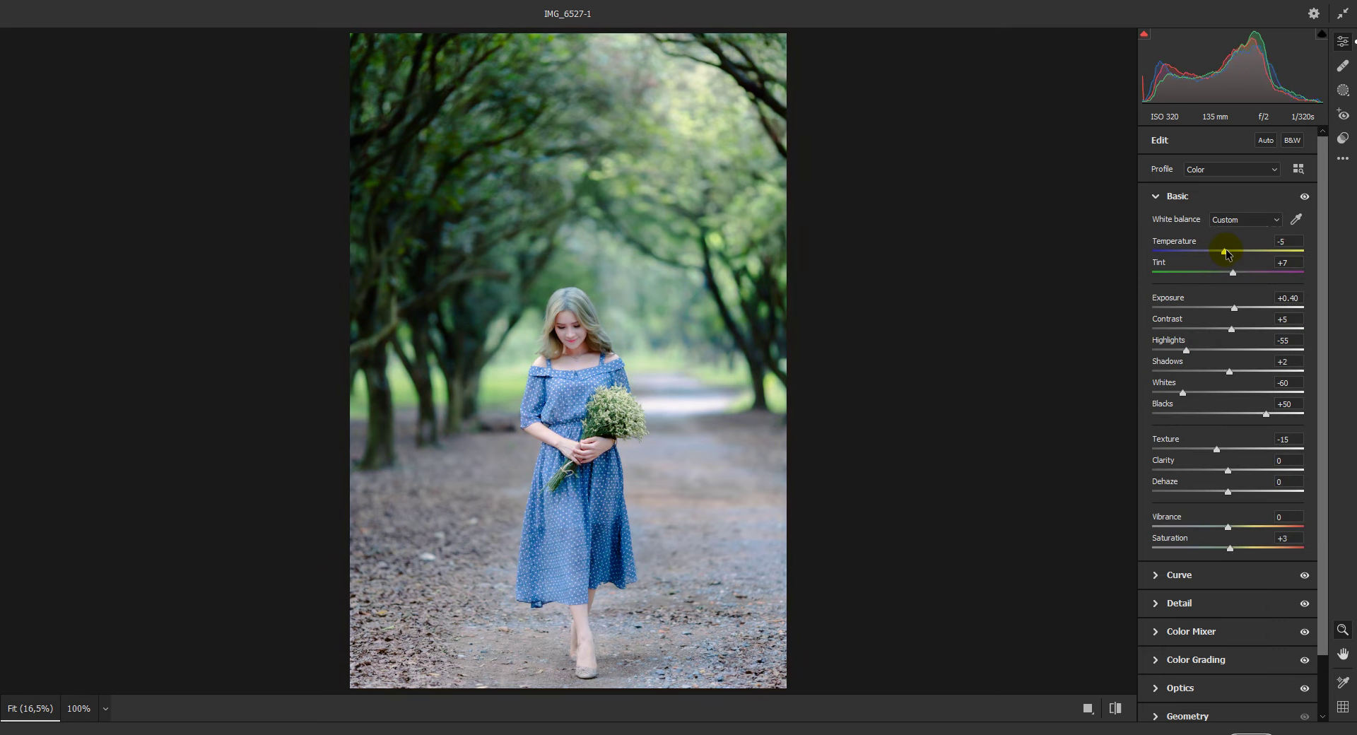
drag(1226, 252, 1232, 277)
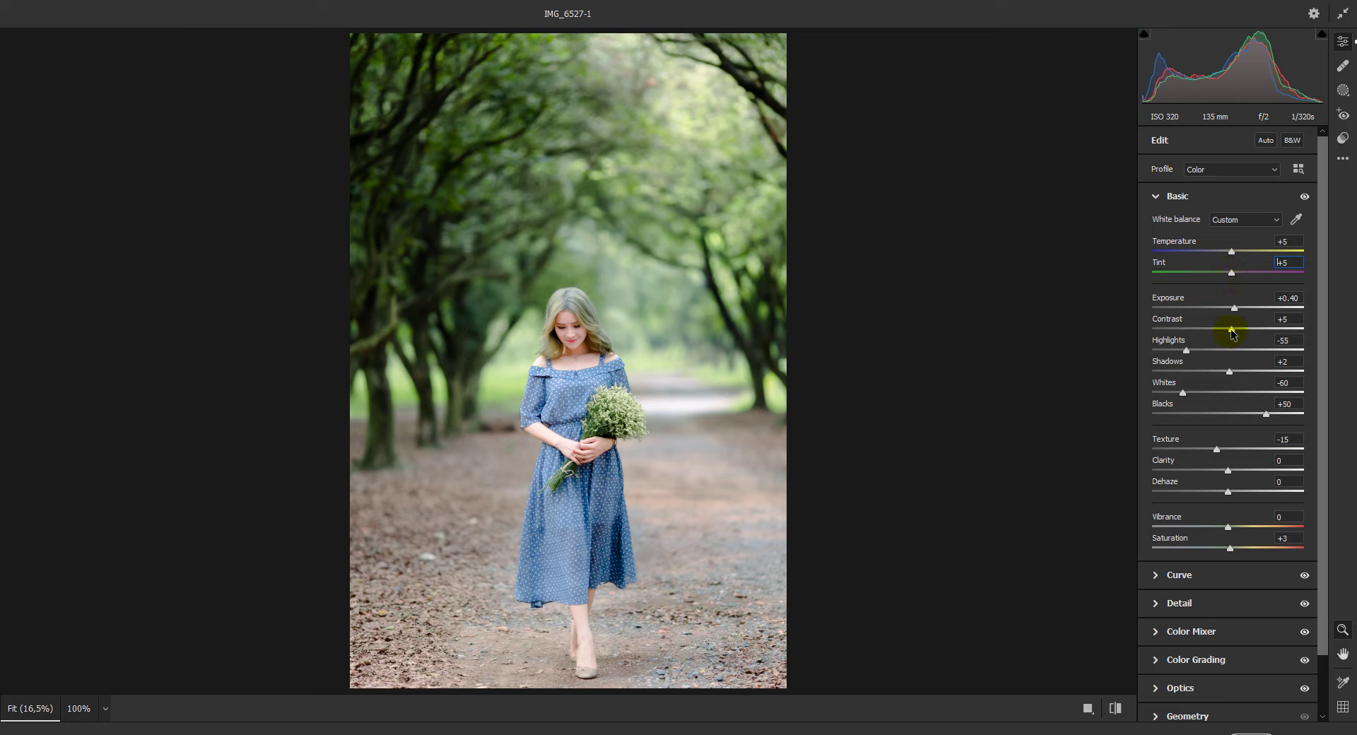
mouse_move(1231, 328)
mouse_down()
mouse_move(1244, 332)
mouse_move(1232, 308)
mouse_up()
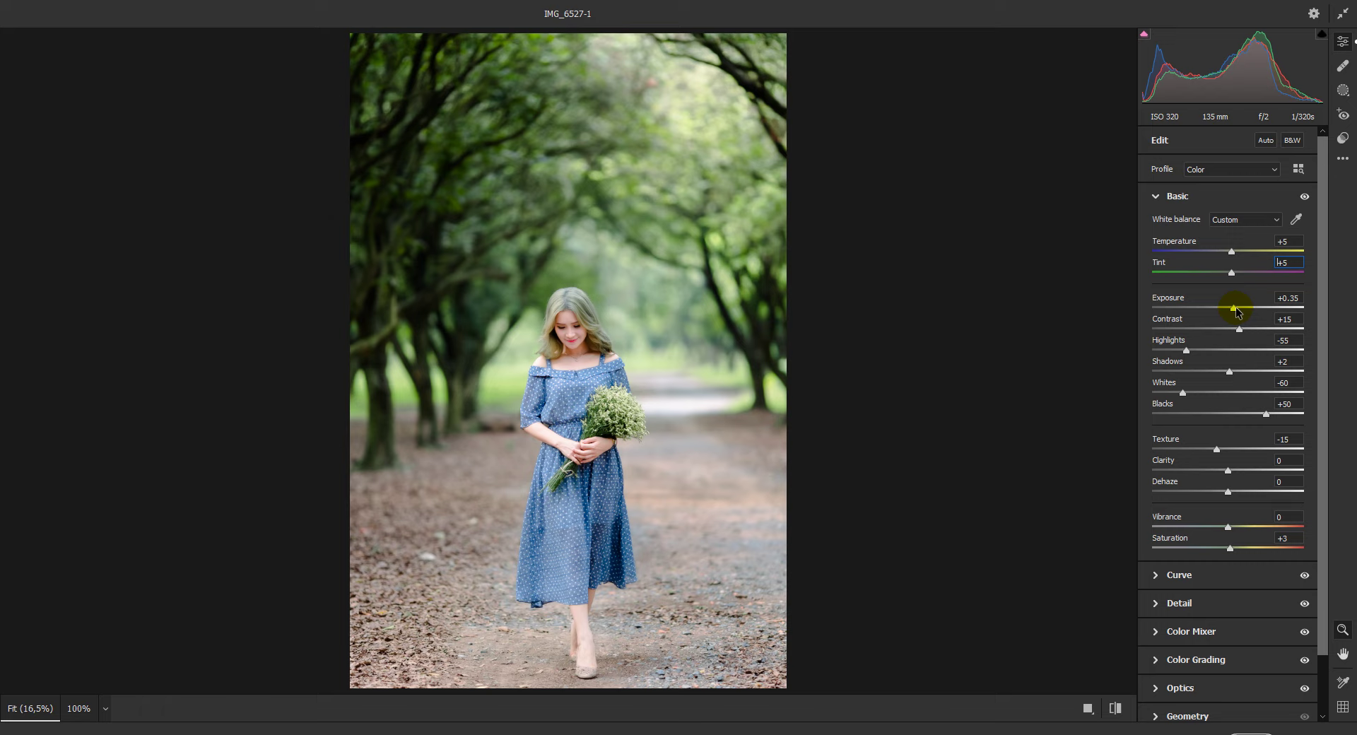
drag(1239, 312, 1234, 310)
drag(1220, 453, 1224, 453)
click(1153, 196)
- Add a +78 Optics vignette and apply the Camera Raw edits
click(1156, 338)
mouse_move(1228, 398)
mouse_down()
mouse_move(1313, 400)
mouse_move(1286, 398)
mouse_up()
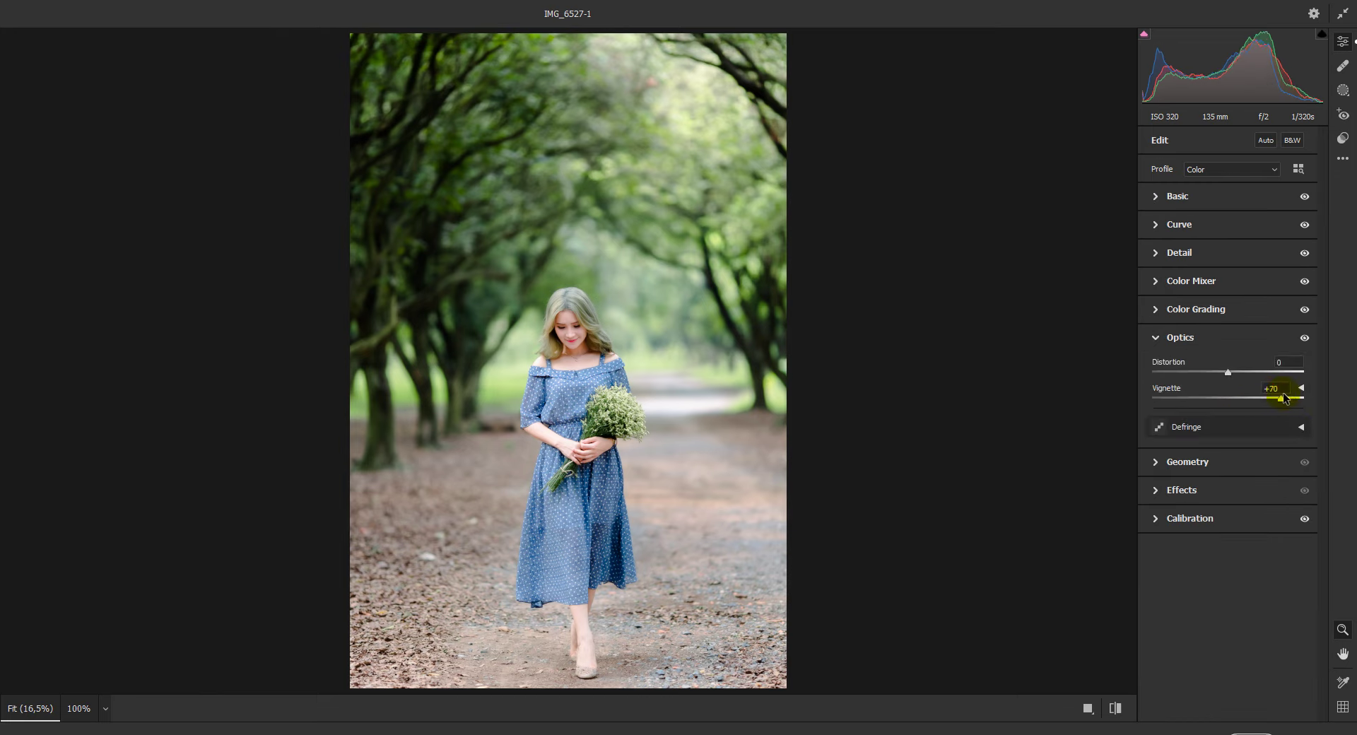
click(1155, 338)
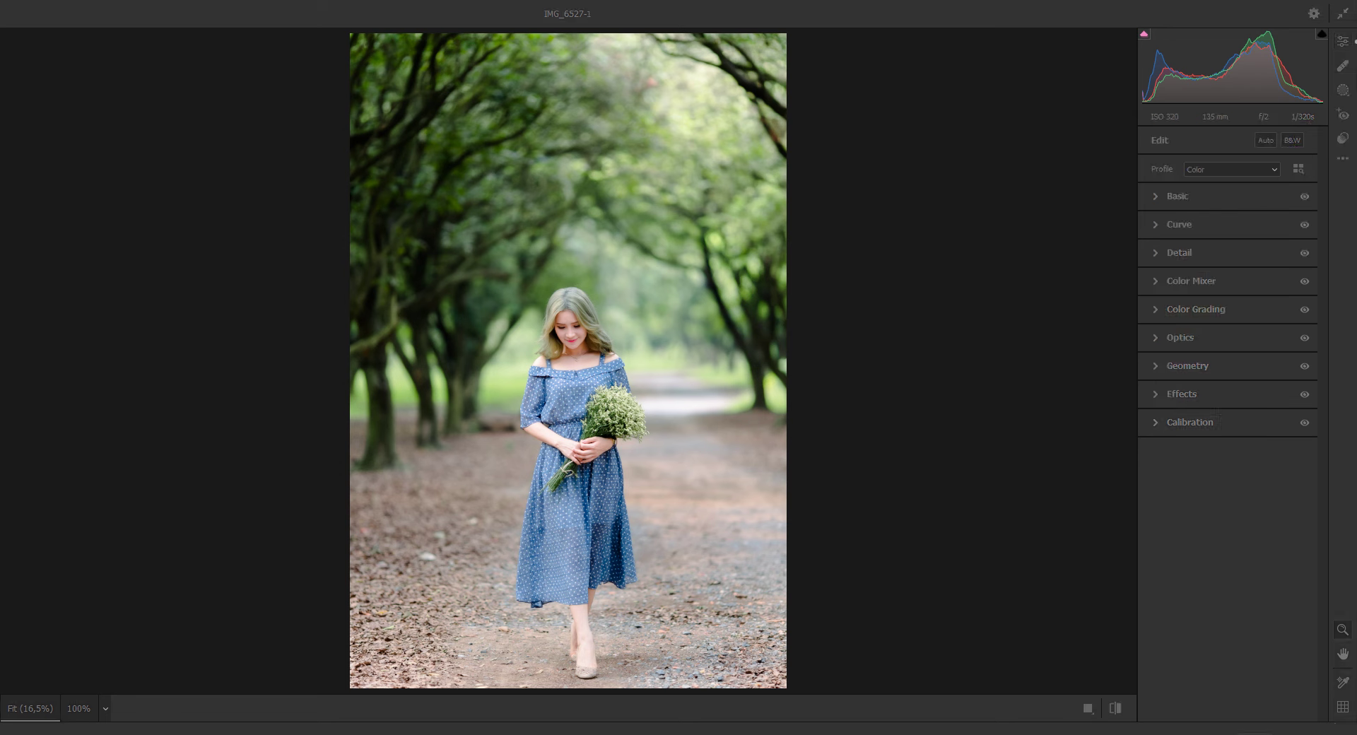
key(Return)
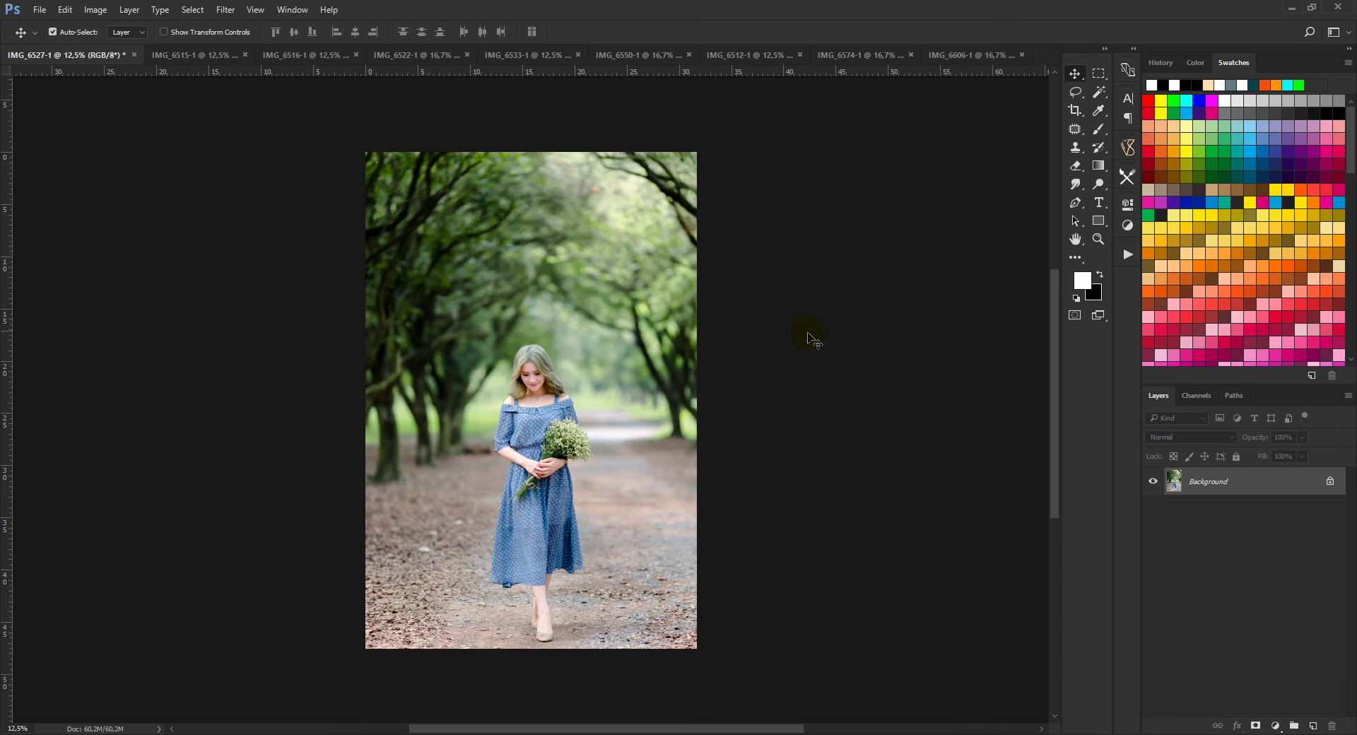
- Switch to the IMG_6515-1 bicycle portrait and open it in the Camera Raw Filter
key(ctrl+plus)
key(ctrl+plus)
key(ctrl+plus)
key(ctrl+minus)
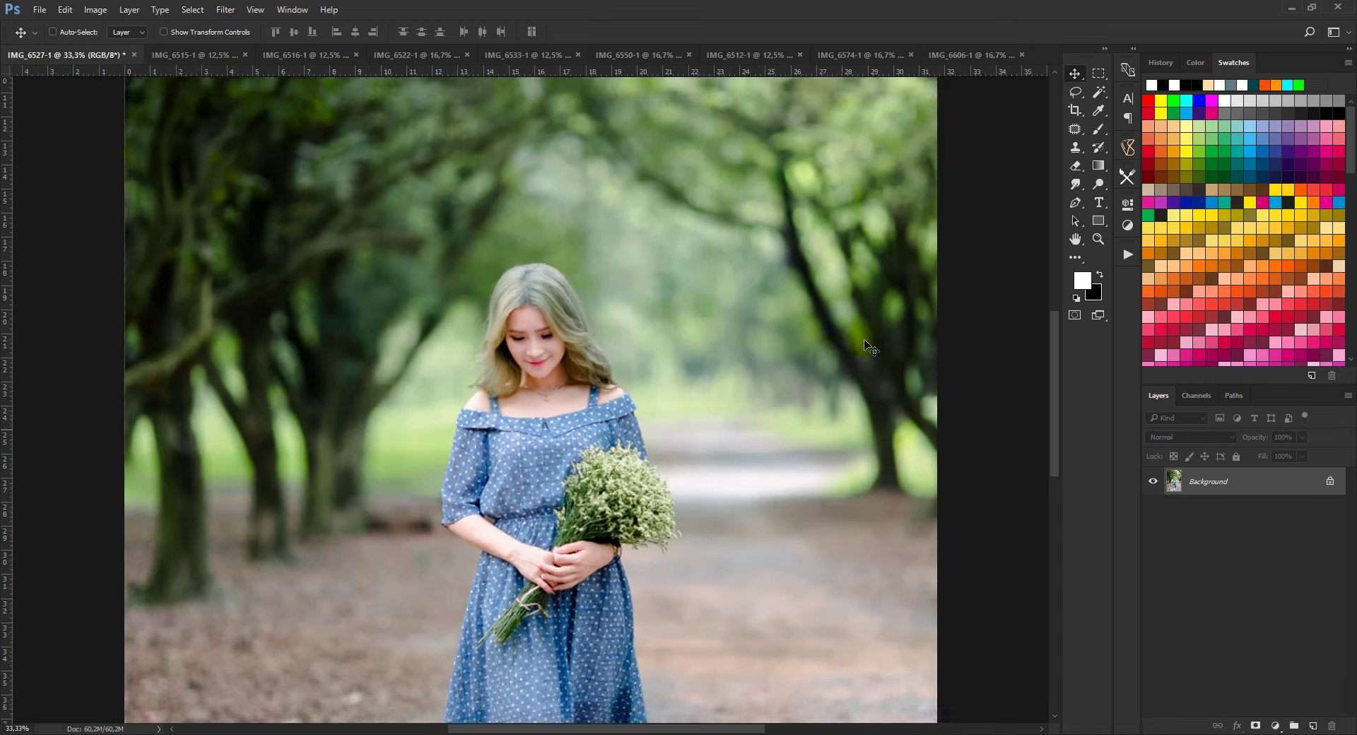
key(ctrl+minus)
key(ctrl+minus)
click(189, 58)
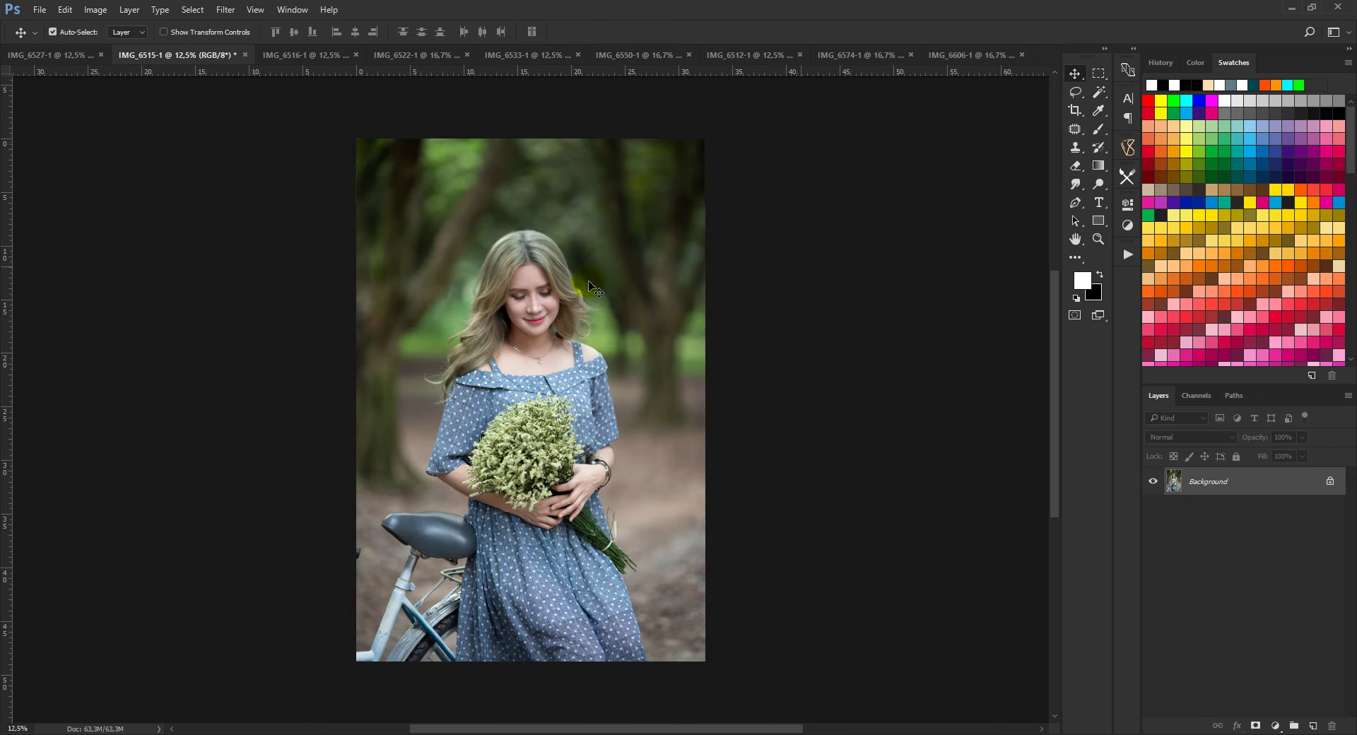
key(ctrl+plus)
key(ctrl+plus)
key(ctrl+plus)
key(ctrl+minus)
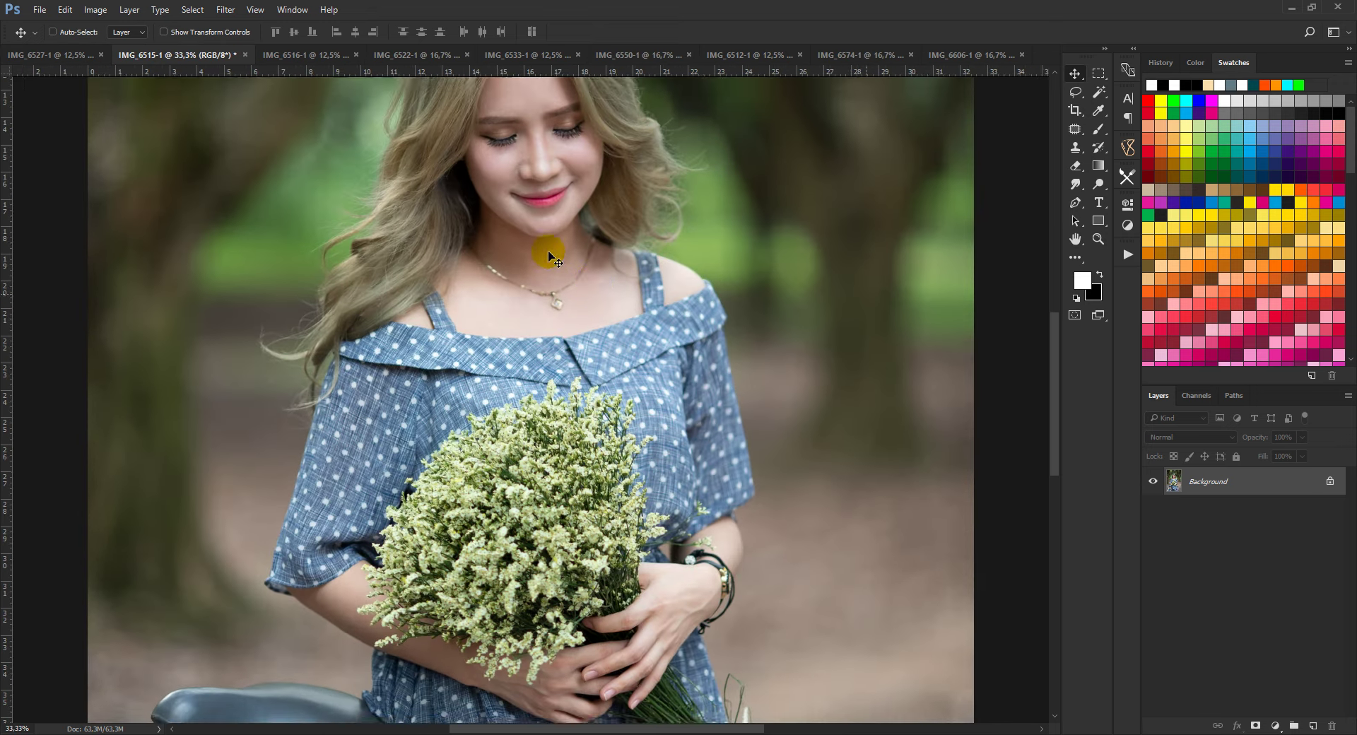
key(ctrl+minus)
key(ctrl+minus)
click(225, 9)
click(259, 92)
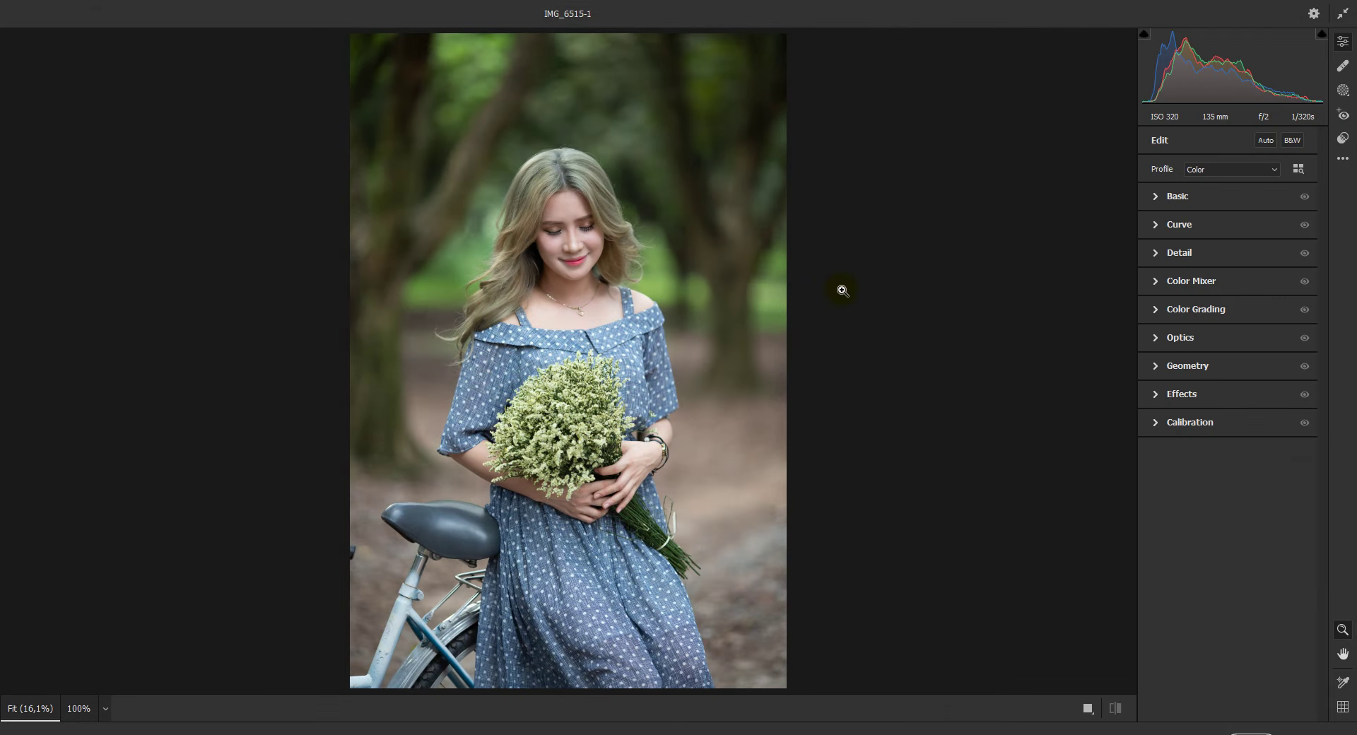
- Apply the '- vol. 12' preset to the bicycle portrait and compare before and after
click(1343, 139)
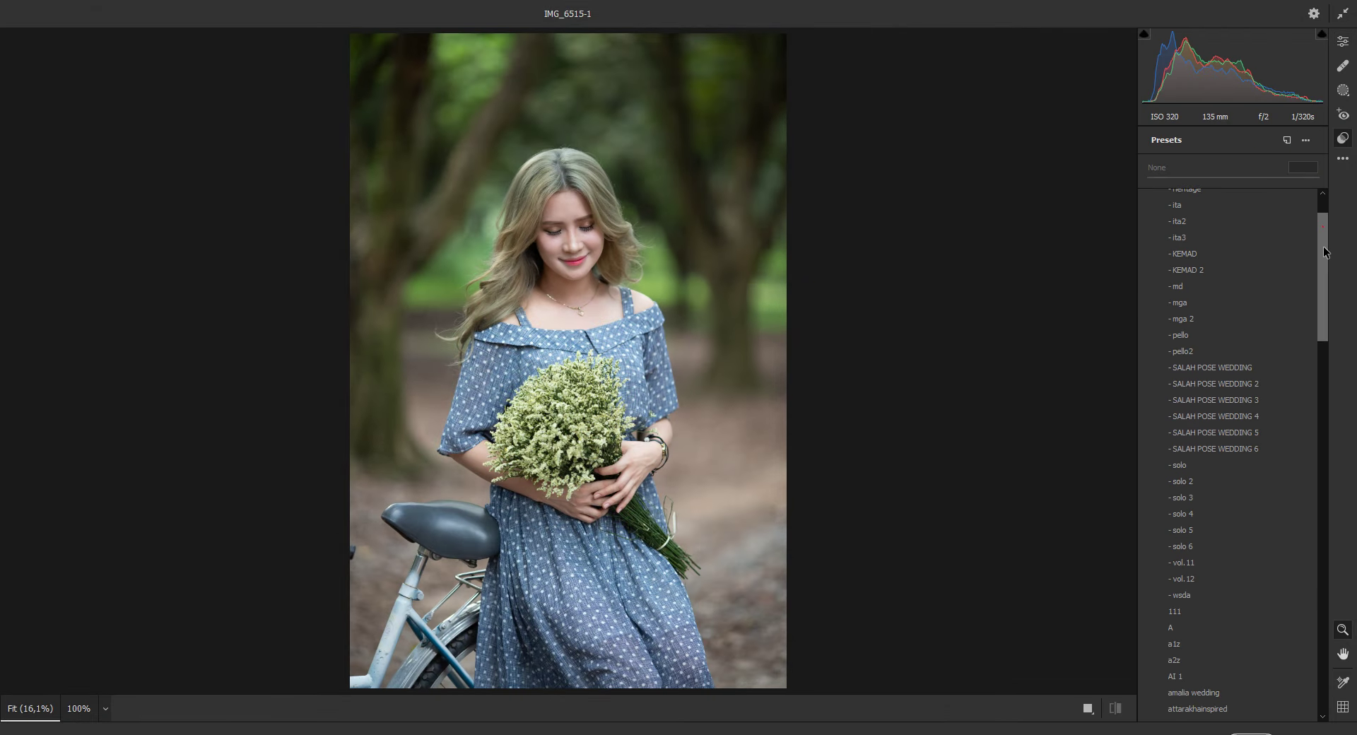
drag(1319, 208, 1319, 267)
click(1191, 422)
click(1198, 439)
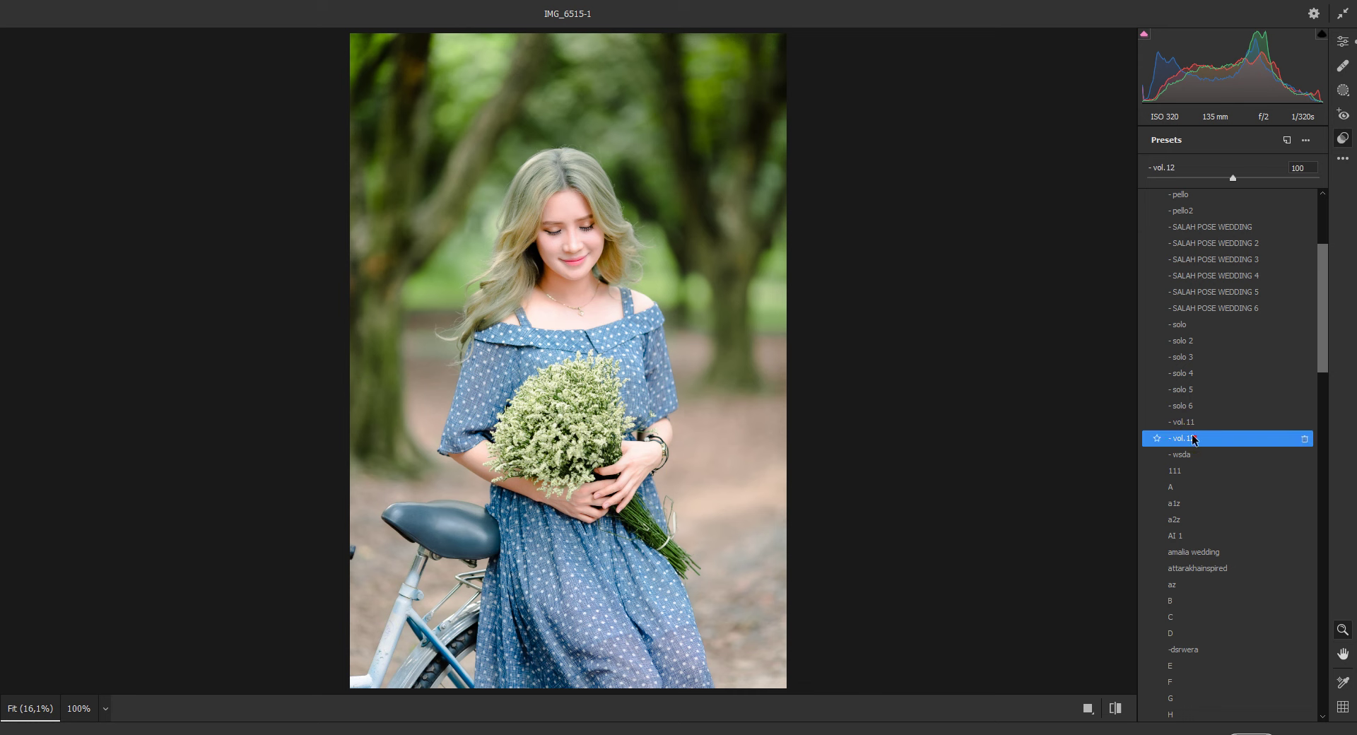
click(1343, 42)
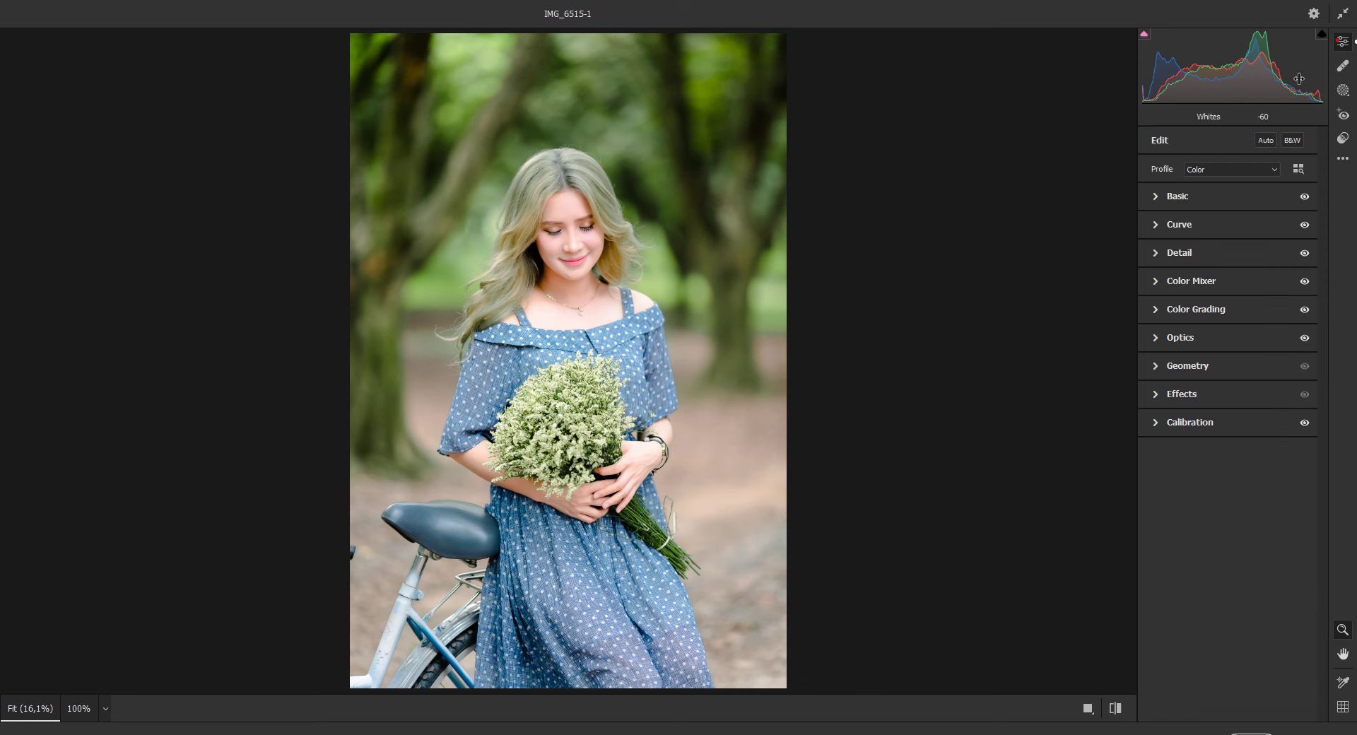
click(1088, 708)
click(871, 242)
click(871, 242)
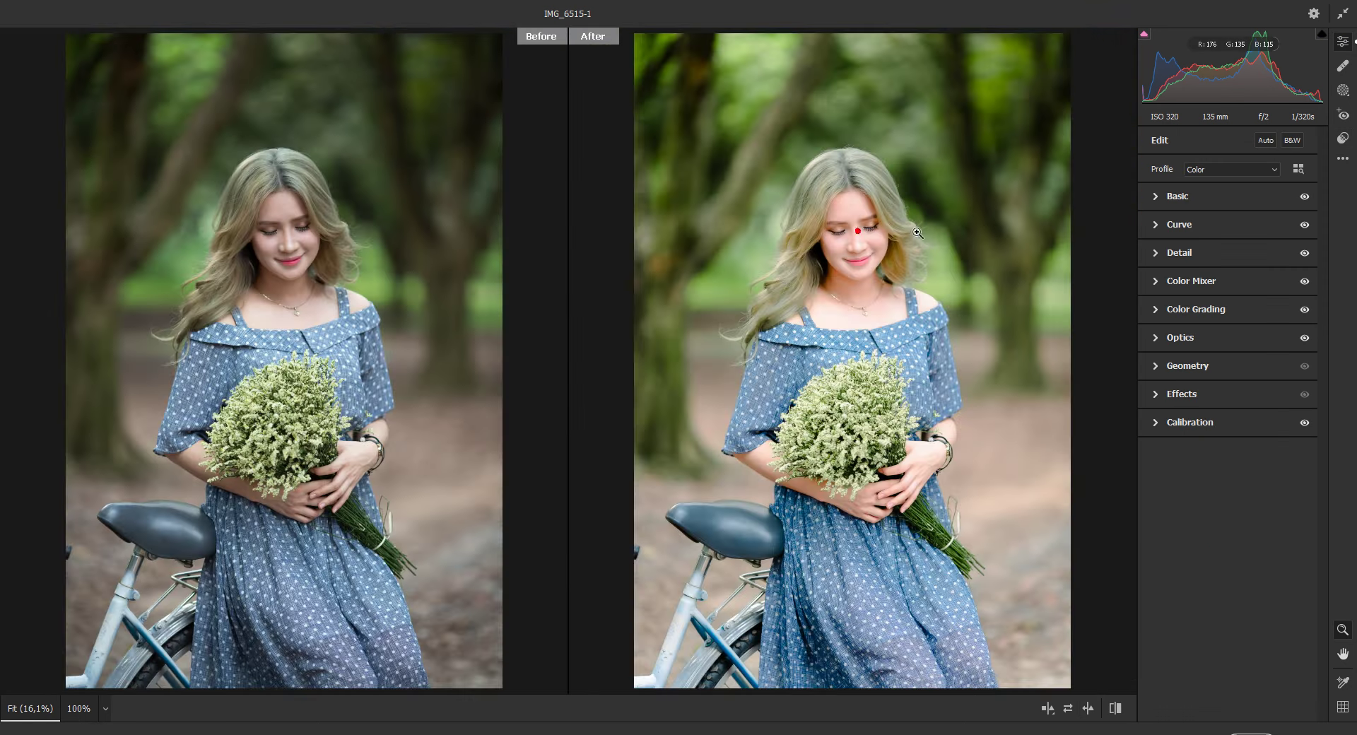
- In Basic, set Tint +10, raise Contrast and set Texture to about -10
click(1193, 205)
drag(1236, 272, 1239, 275)
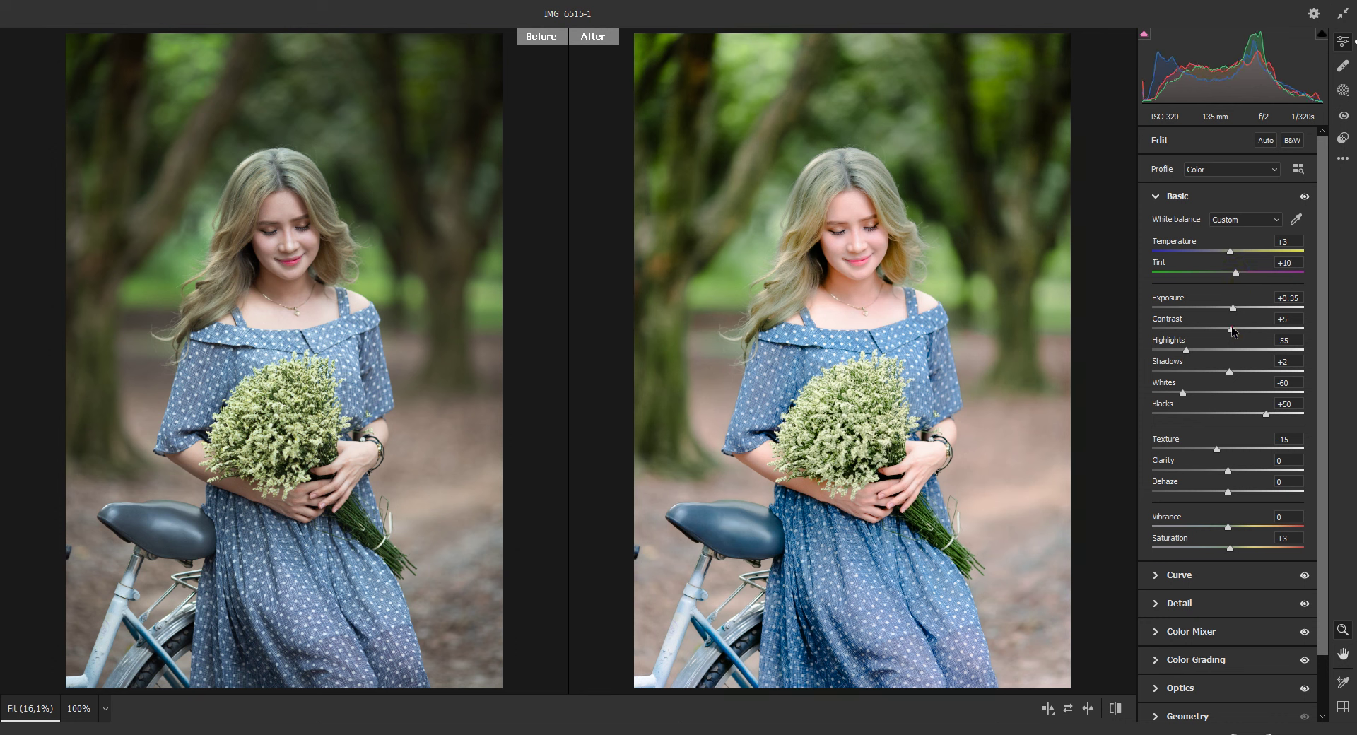
drag(1232, 329, 1231, 308)
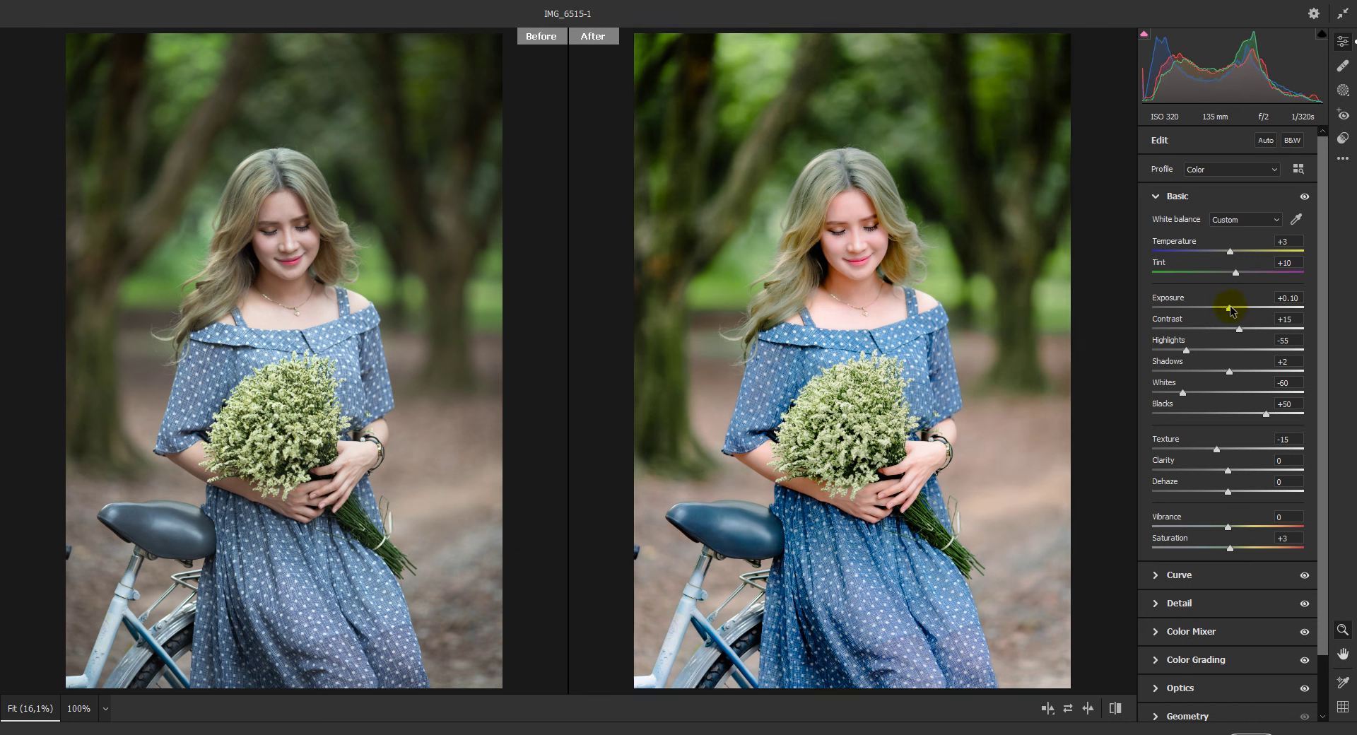
drag(1217, 449, 1222, 450)
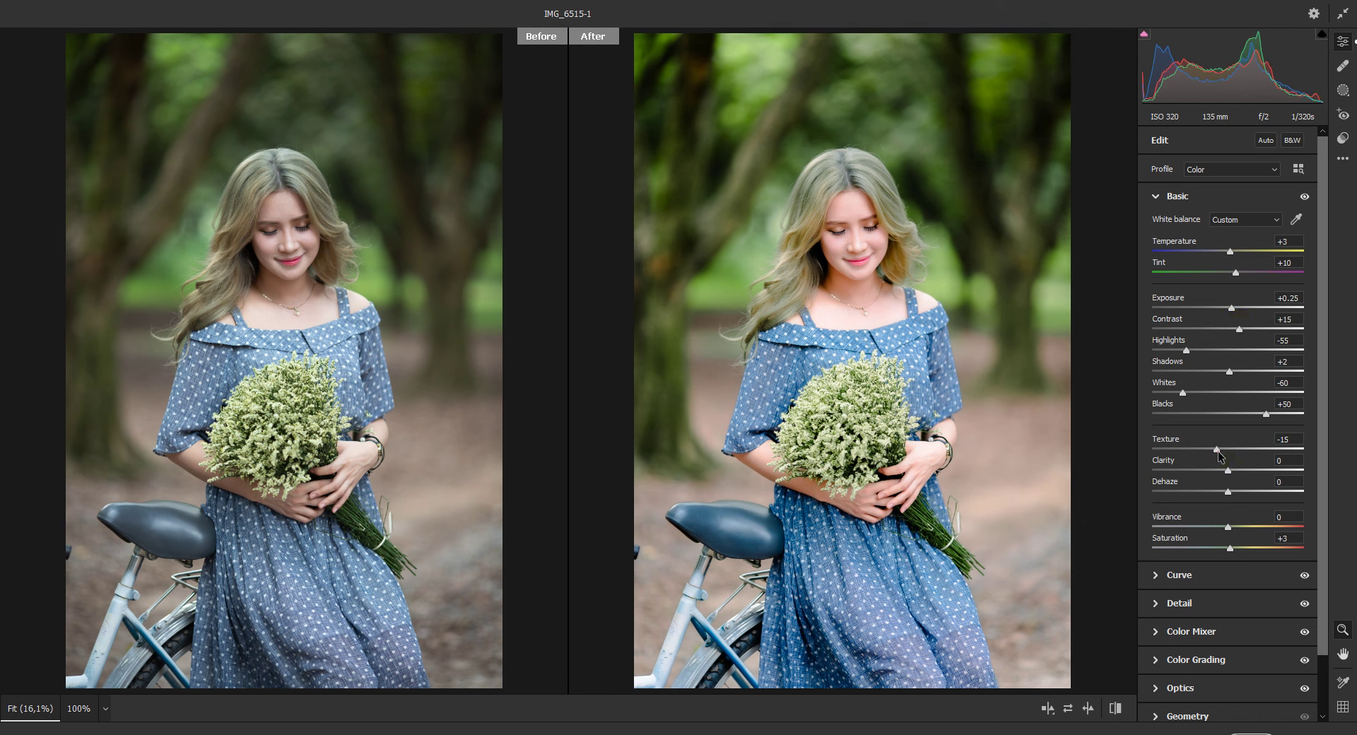
click(1166, 196)
- Slightly lower the Detail sharpening, then drop Contrast to -3
click(1177, 252)
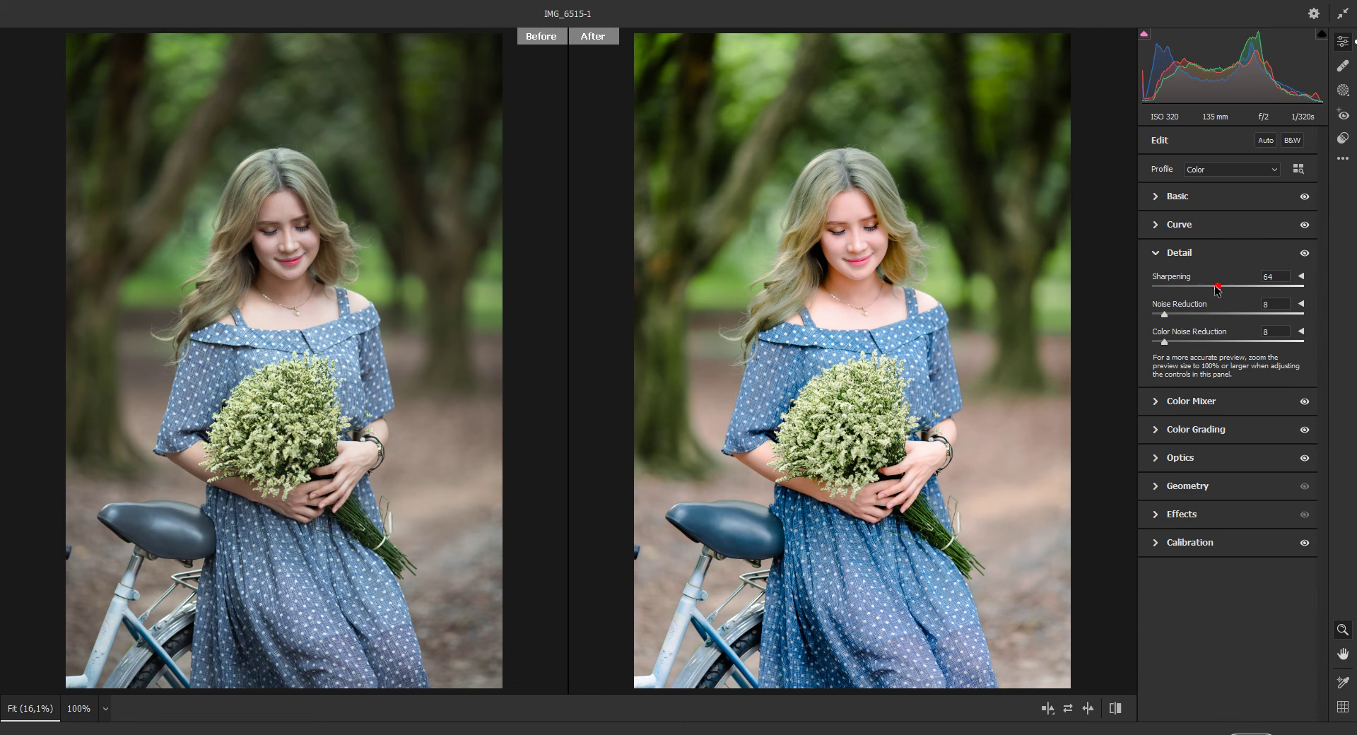
drag(1219, 287, 1213, 287)
click(1157, 253)
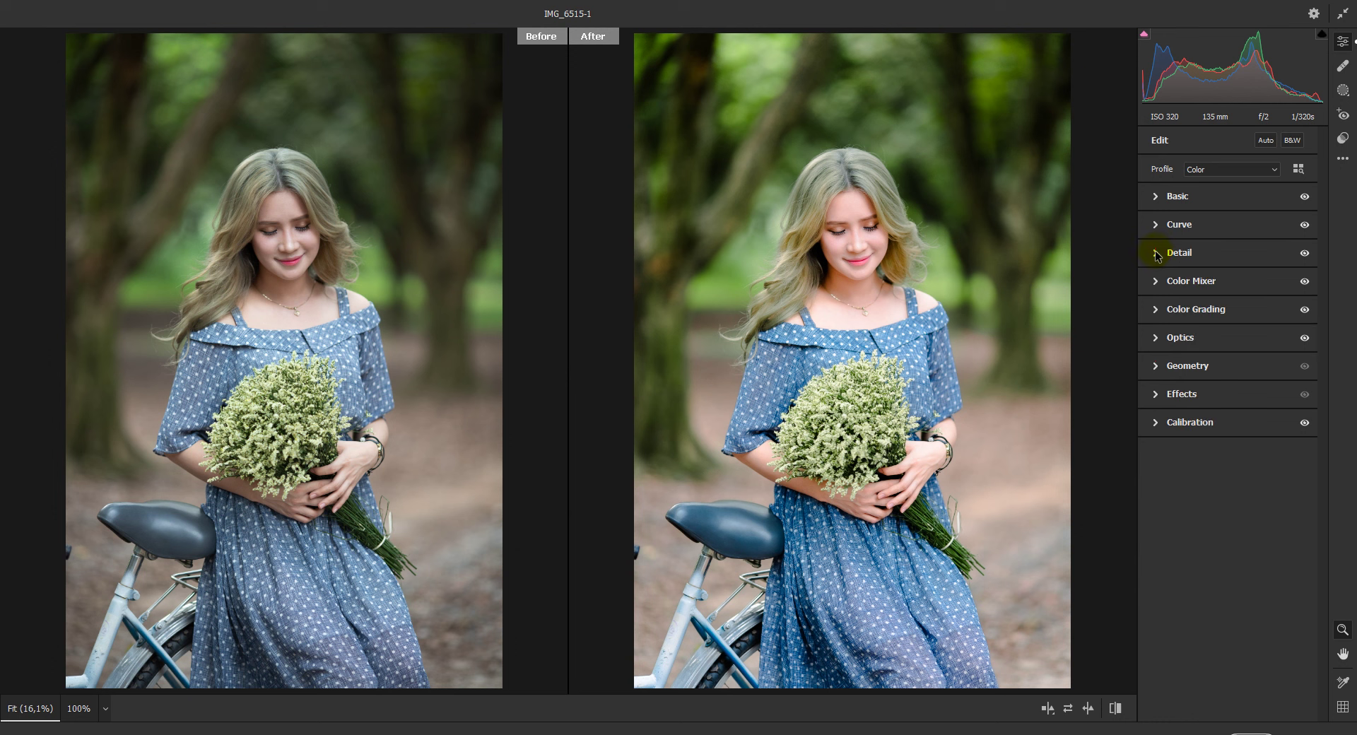
click(1163, 200)
drag(1235, 329, 1226, 331)
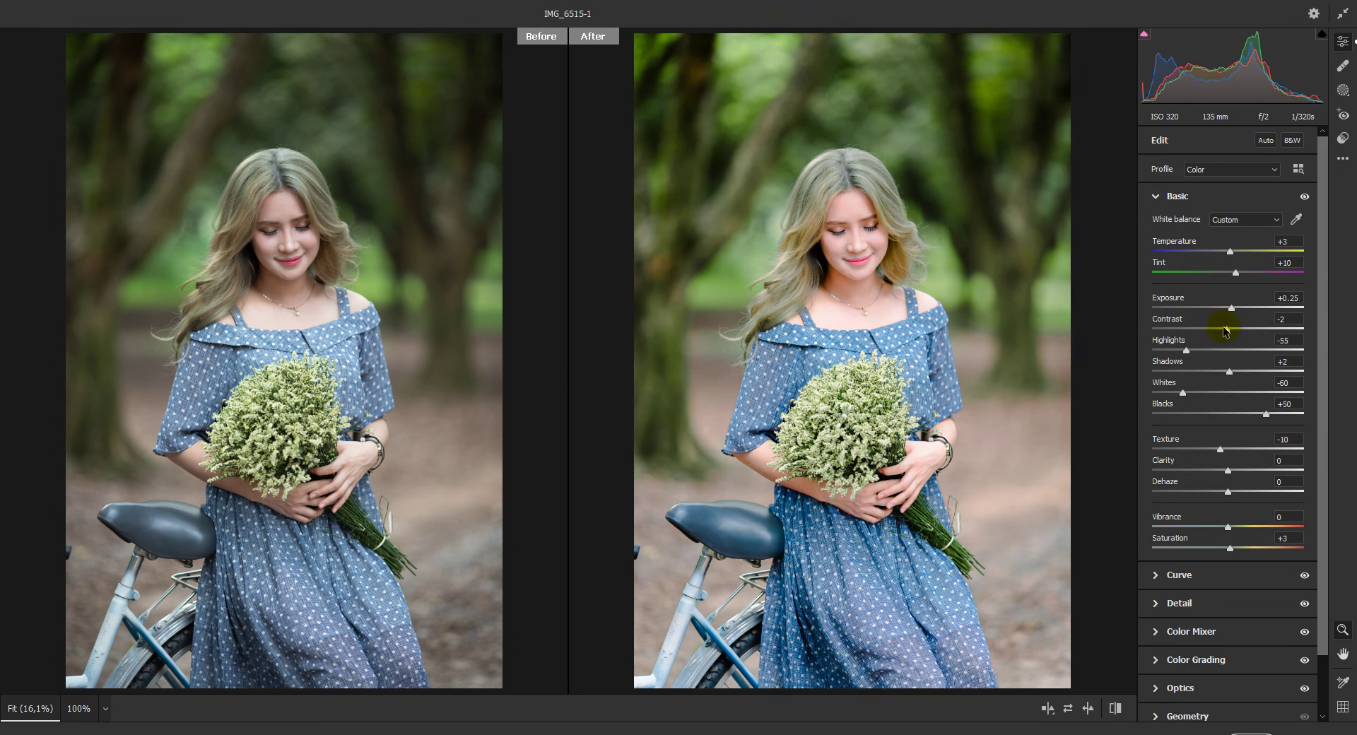
click(1177, 196)
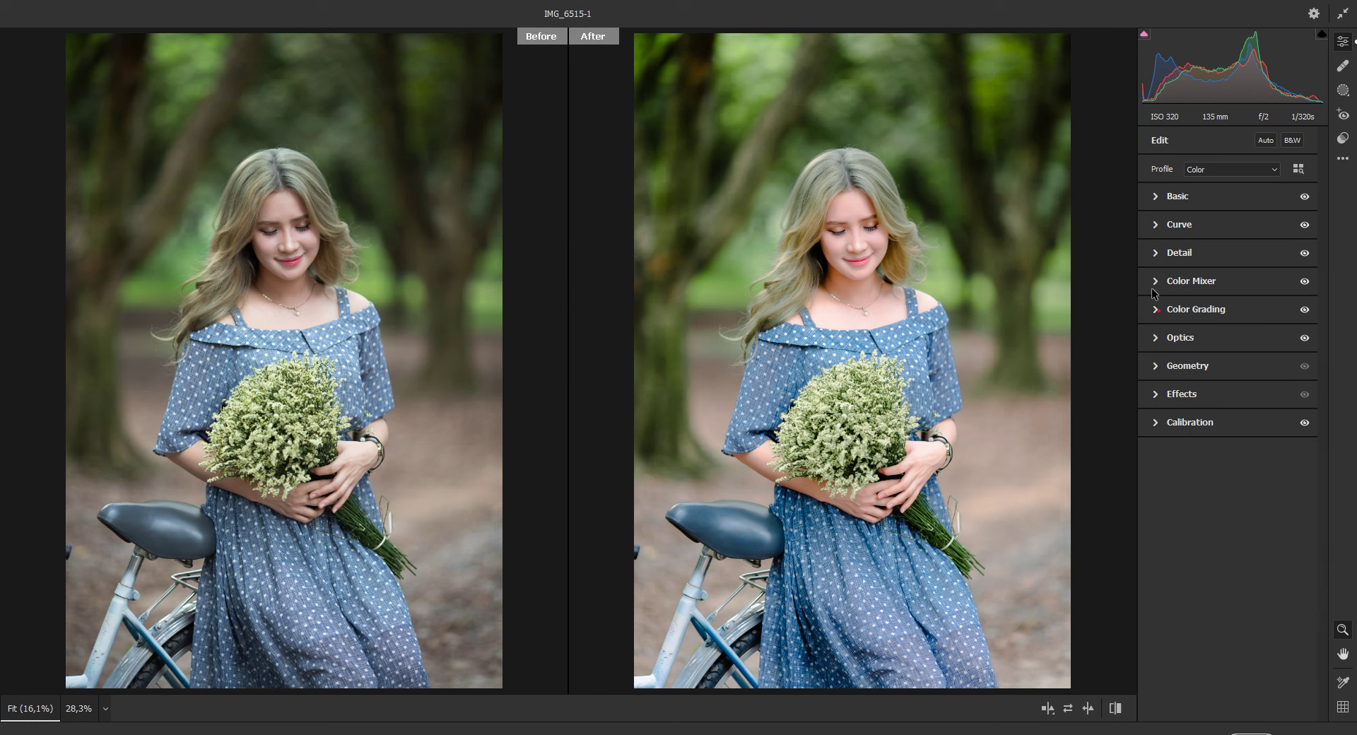
- Lower the Oranges luminance in the Color Mixer to +39
click(1191, 281)
click(1202, 325)
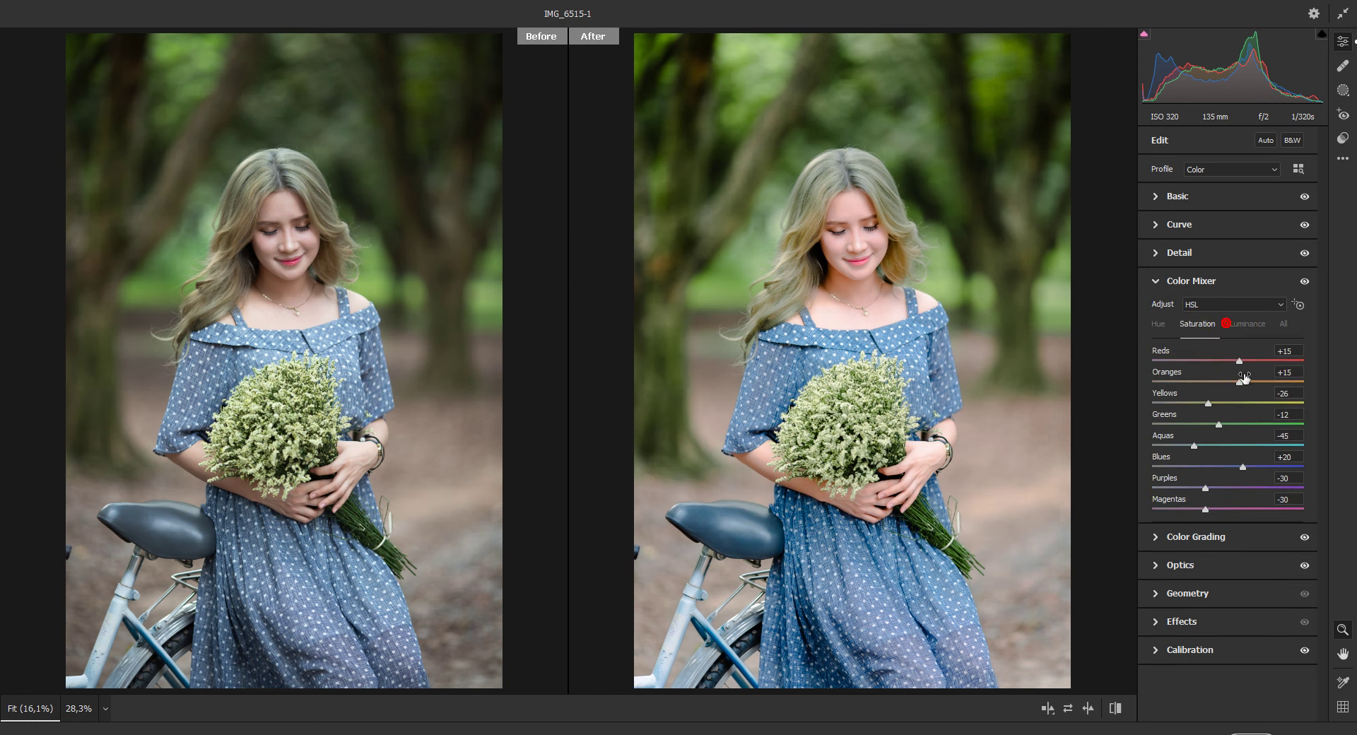
click(1244, 325)
drag(1267, 385, 1256, 383)
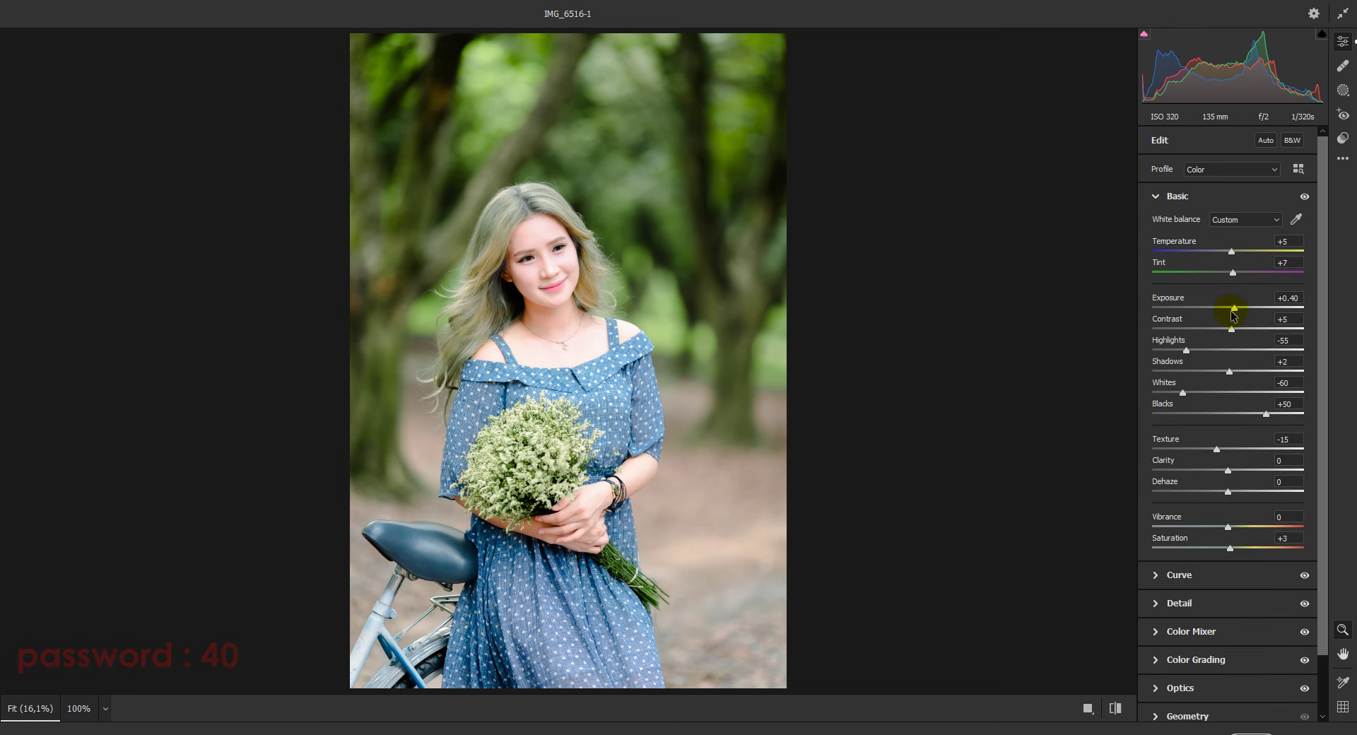
- Adjust IMG_6516-1's exposure and reduce Sharpening from 67 to 64
mouse_move(1230, 308)
mouse_down()
mouse_move(1216, 308)
mouse_move(1239, 329)
mouse_move(1234, 313)
mouse_up()
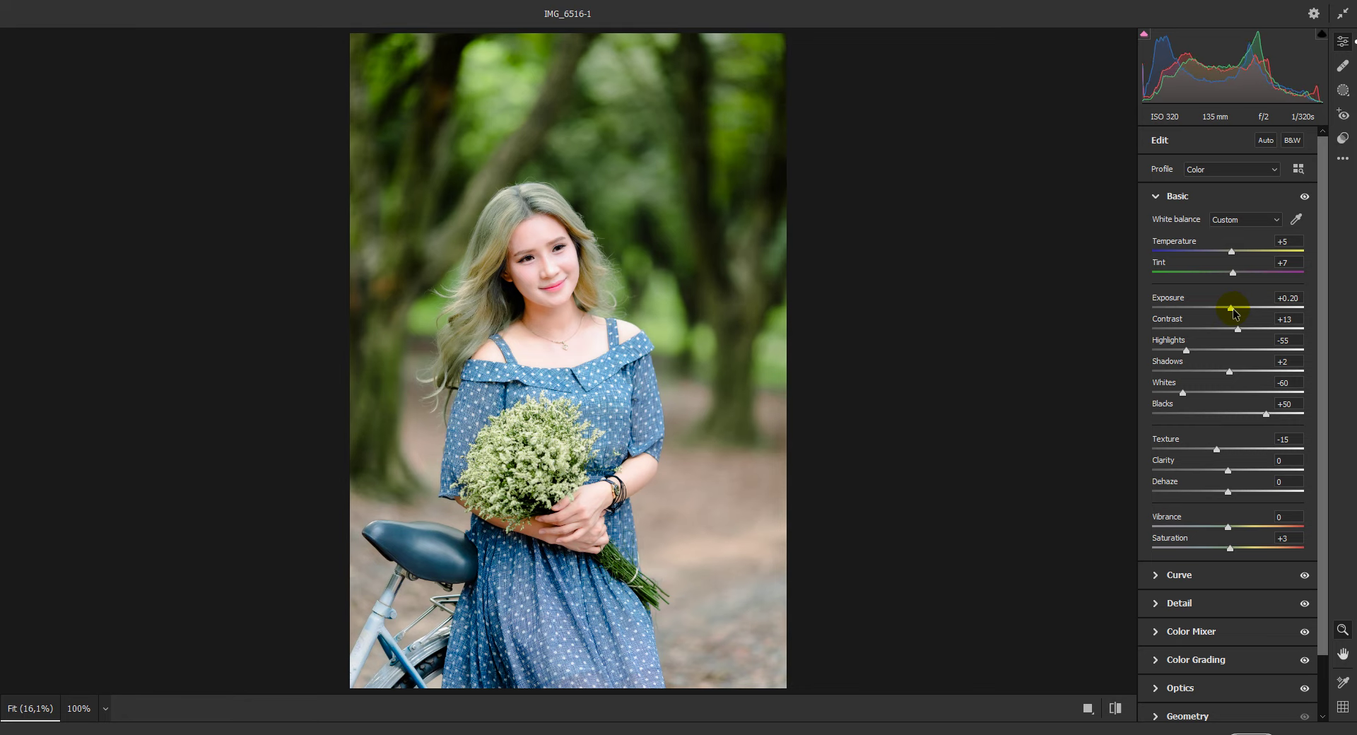
click(1156, 197)
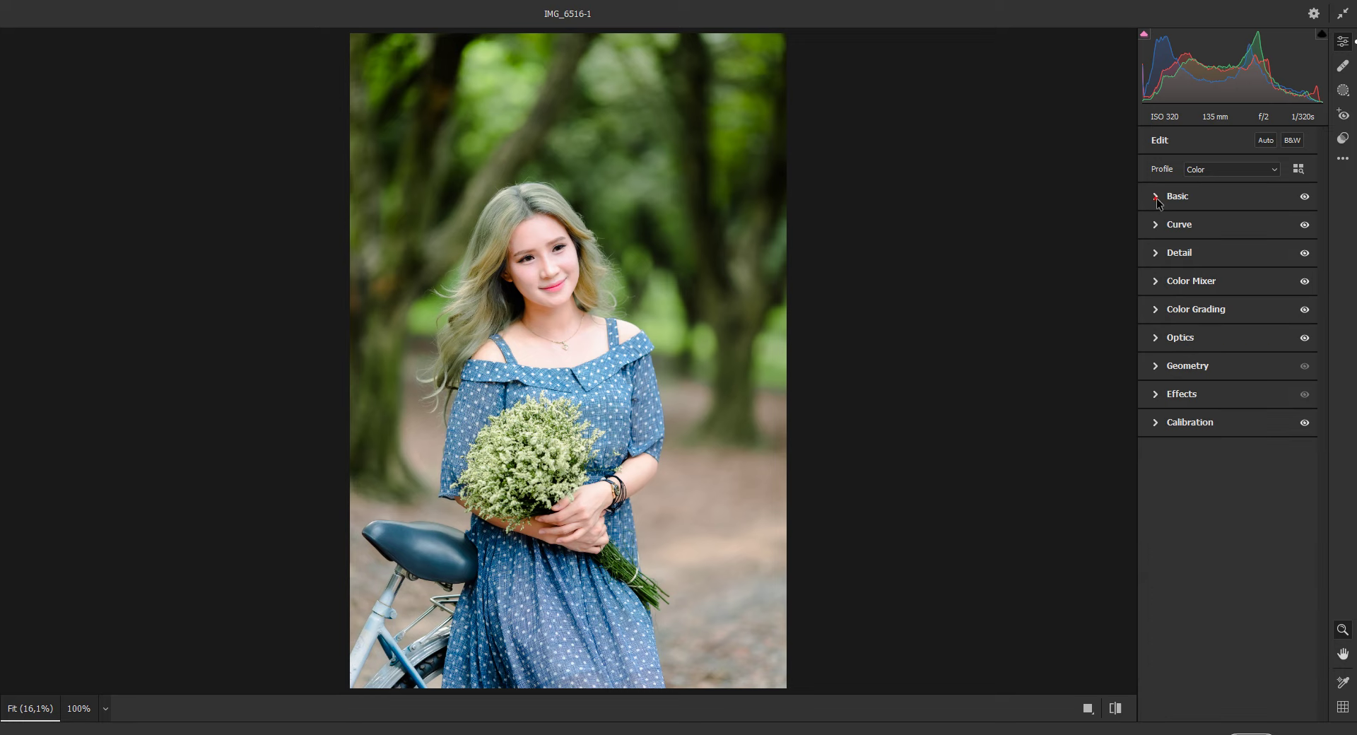
click(1165, 252)
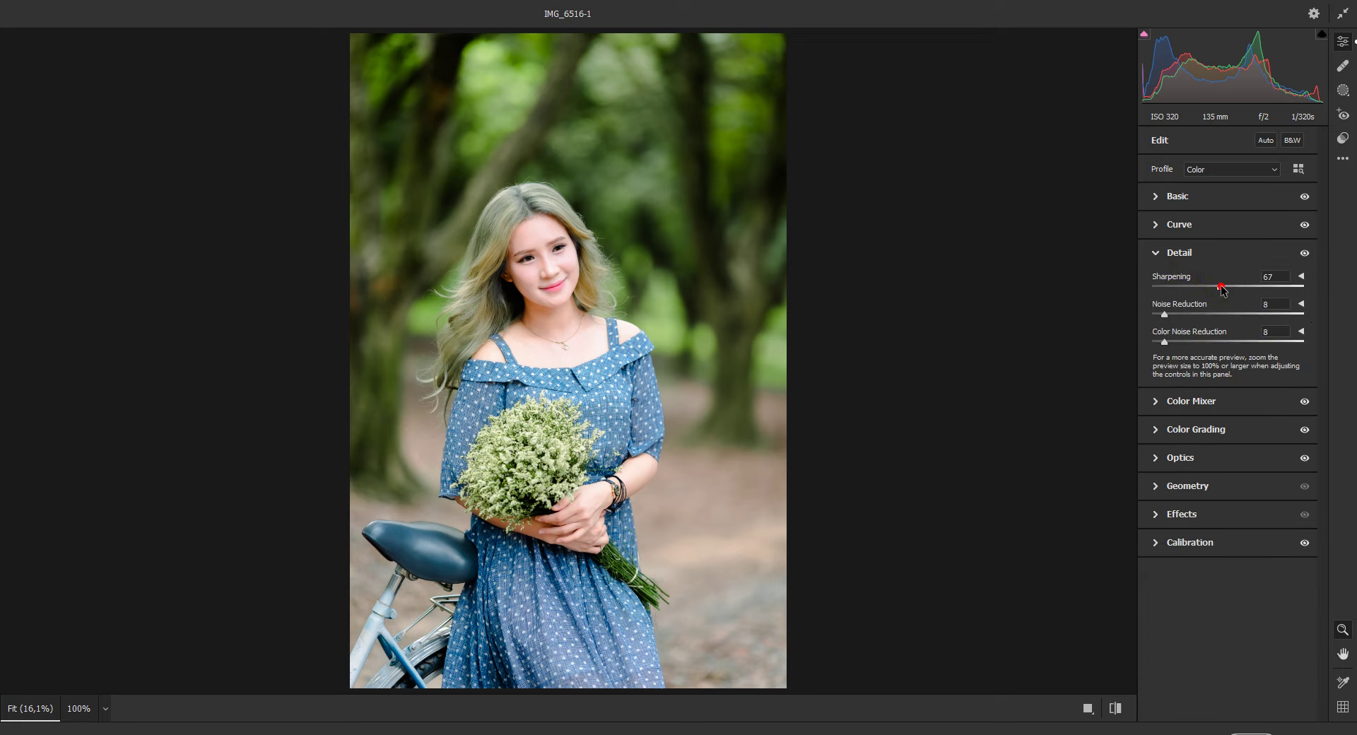
drag(1222, 289, 1219, 290)
click(1158, 253)
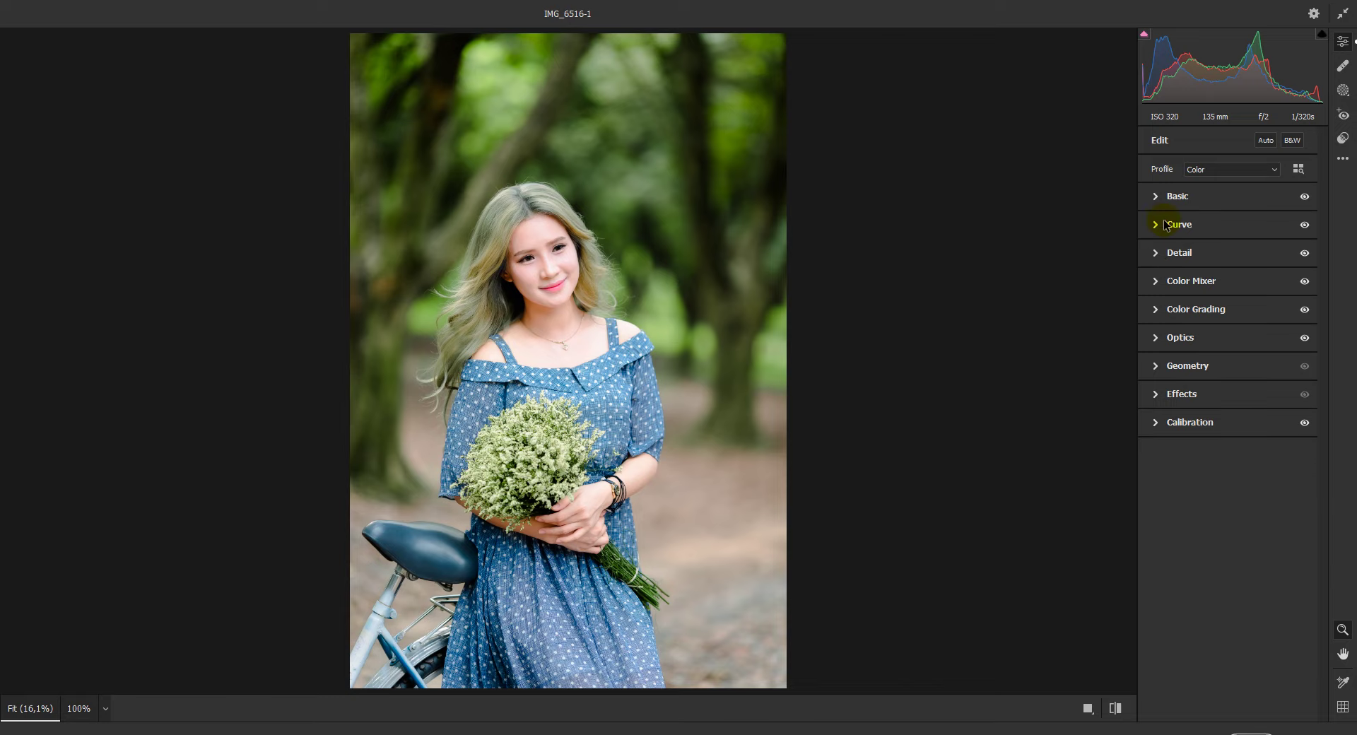
click(1157, 196)
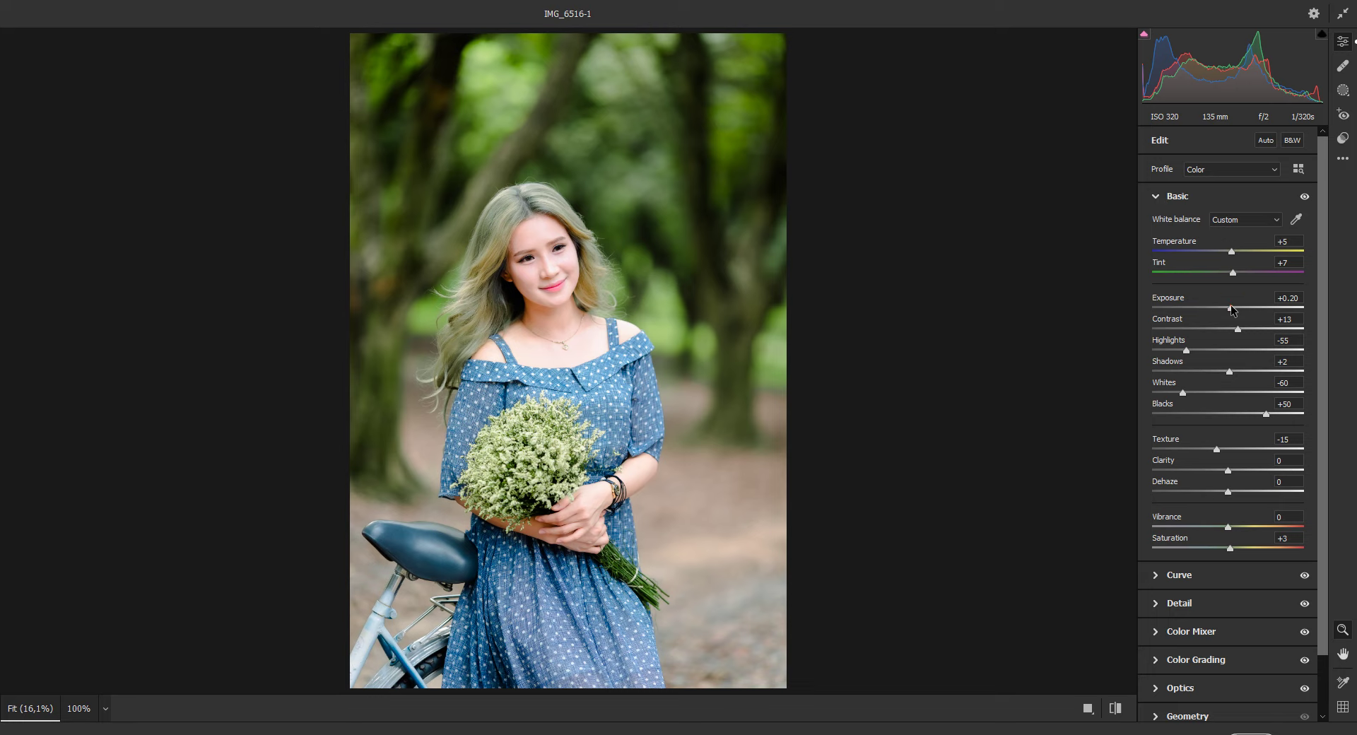
- Try exposure at +0.25 with a before/after comparison, then reset exposure
drag(1231, 309, 1232, 309)
click(1088, 708)
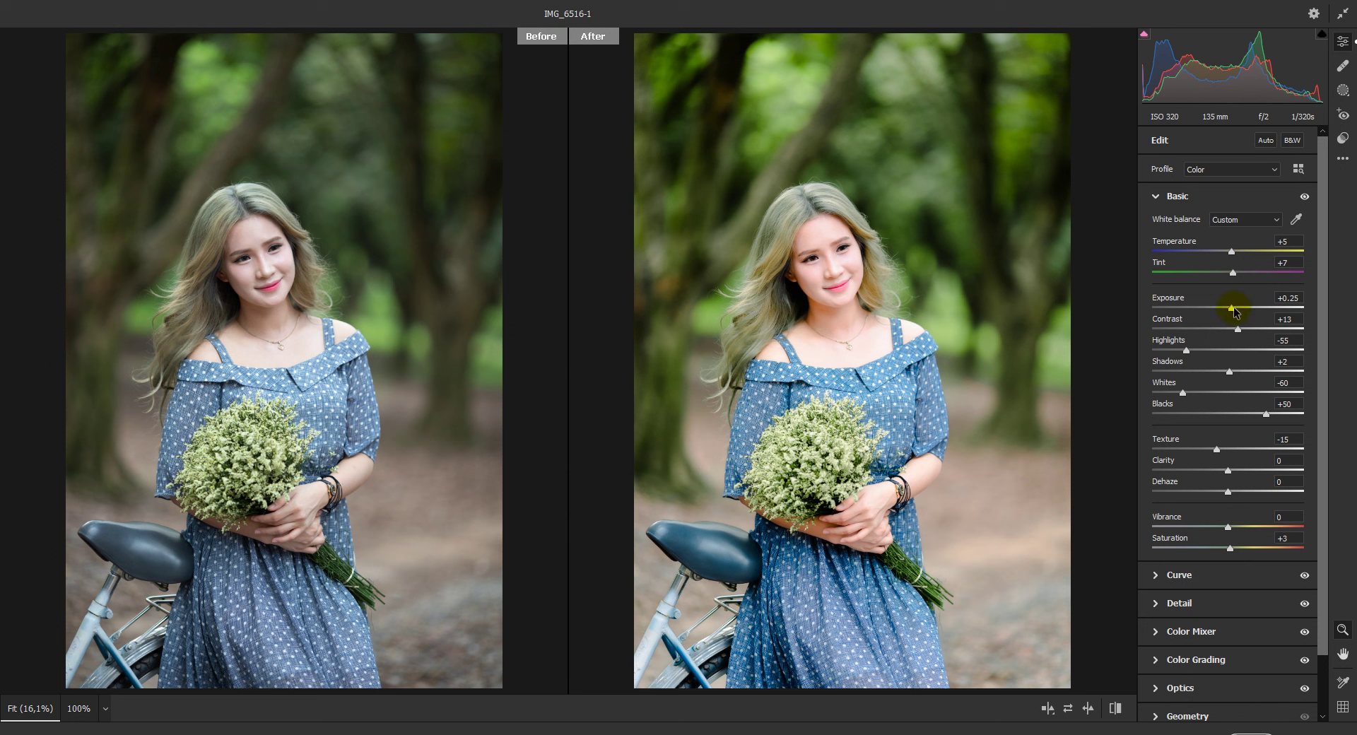
drag(1231, 308, 1225, 309)
double_click(1228, 309)
- Darken Oranges luminance, set Reds luminance +36 and exposure +0.15, then apply
click(1154, 196)
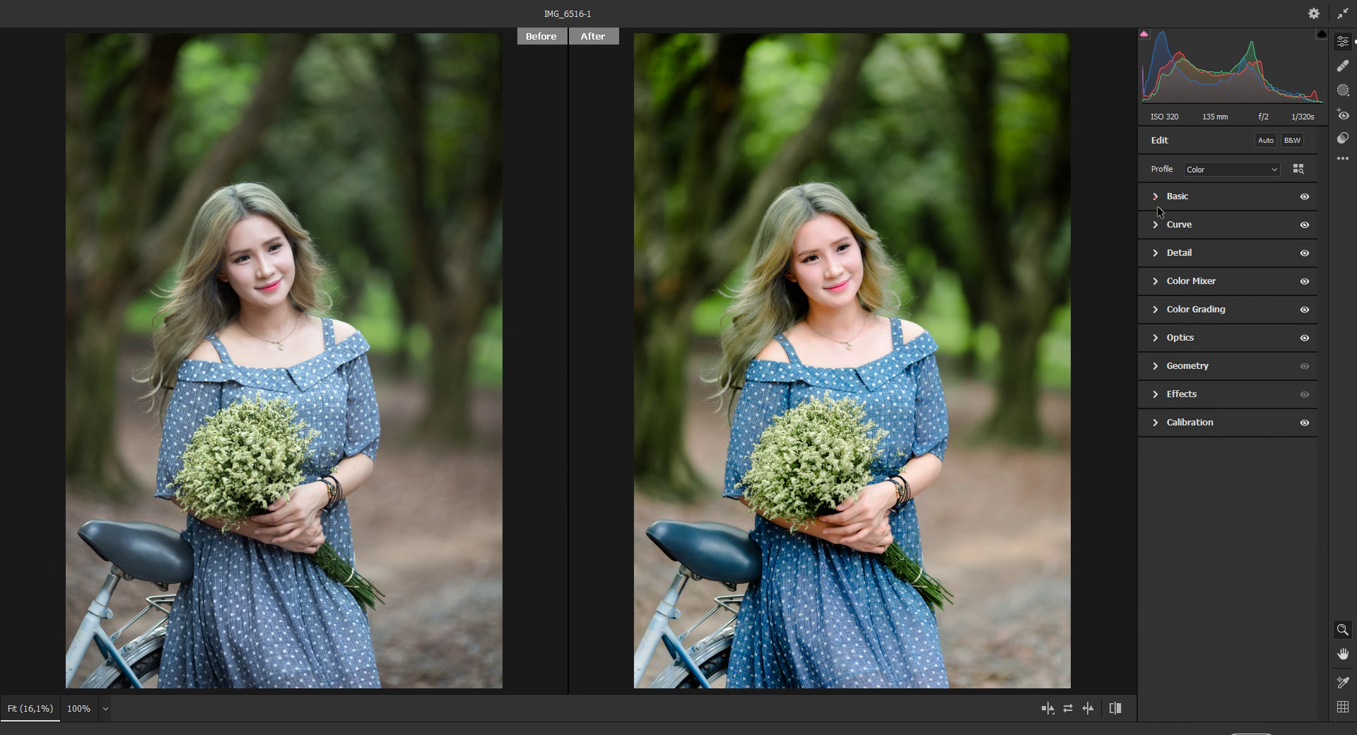
click(1156, 280)
drag(1267, 380, 1252, 383)
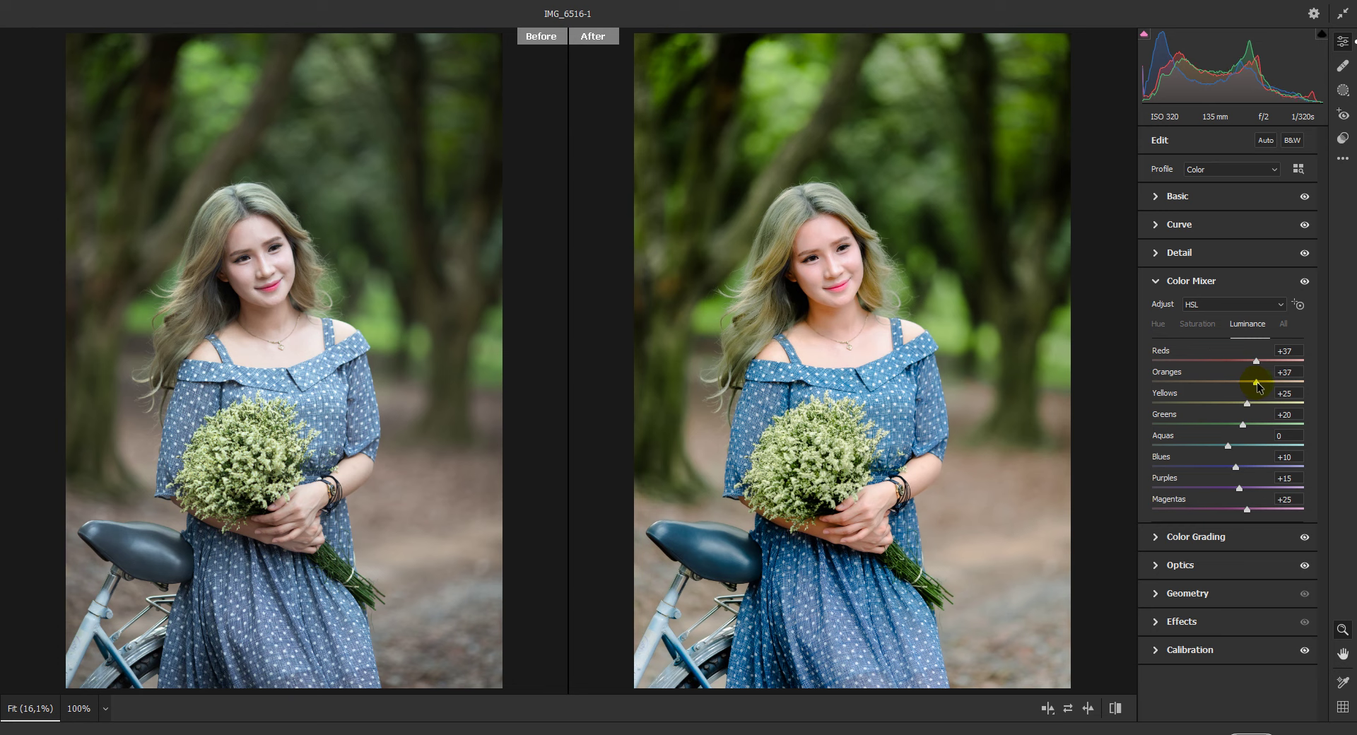
drag(1256, 361, 1256, 366)
click(1177, 280)
click(1175, 196)
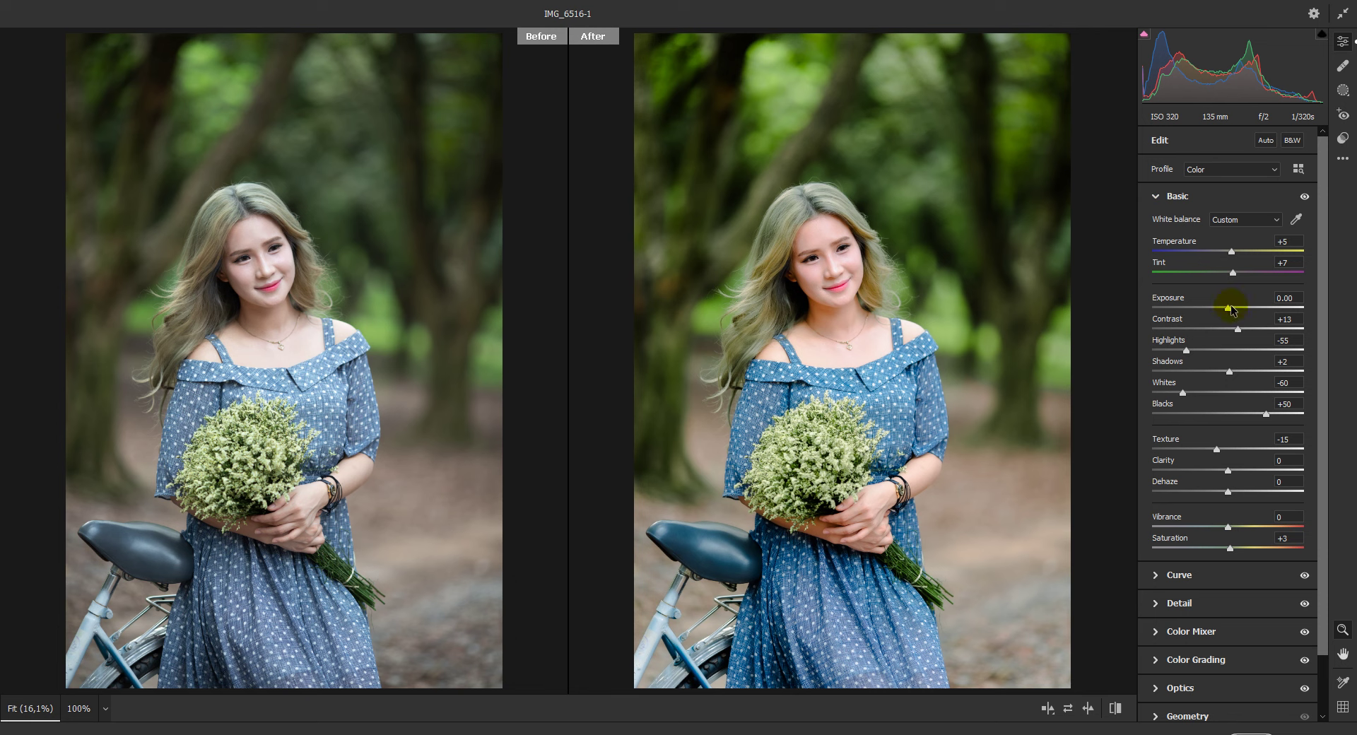
drag(1228, 306, 1229, 307)
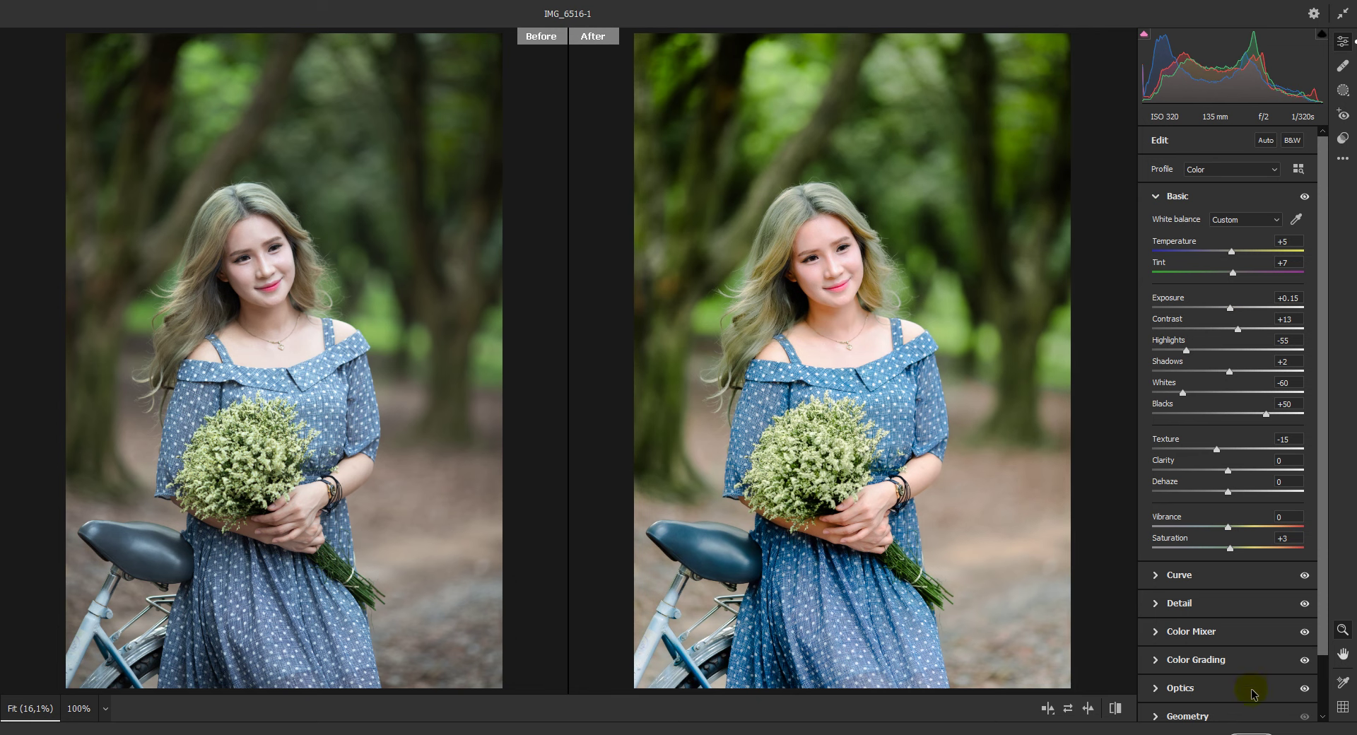
key(Return)
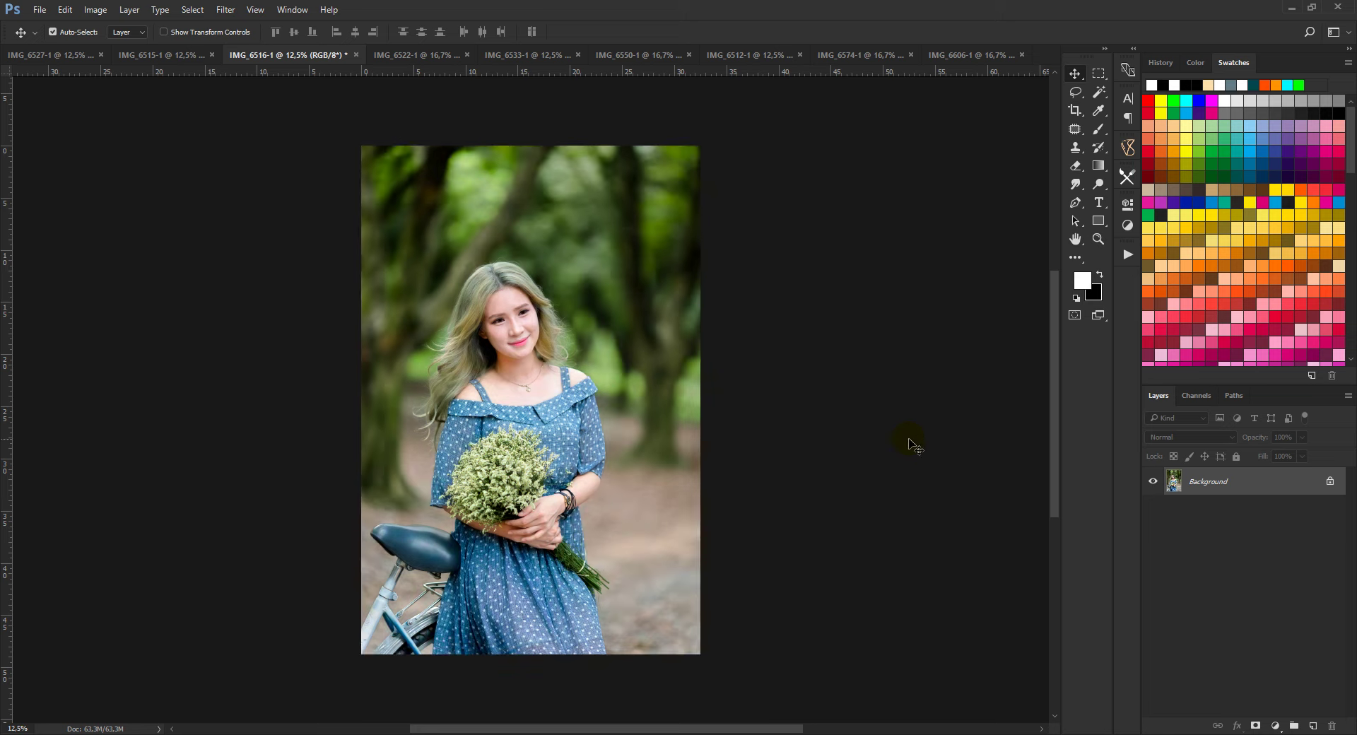
- Run the Camera Raw Filter again with slightly higher exposure and apply it
click(227, 13)
click(266, 90)
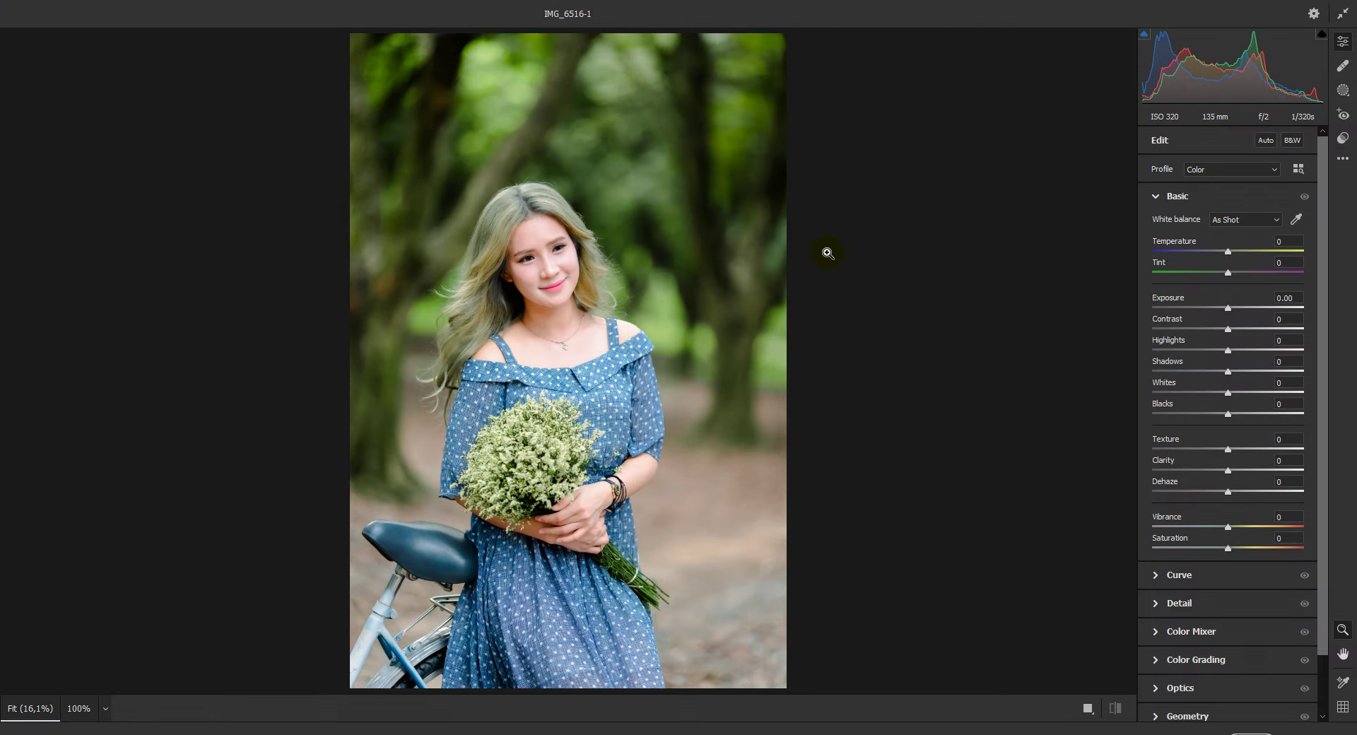
drag(1229, 311, 1233, 313)
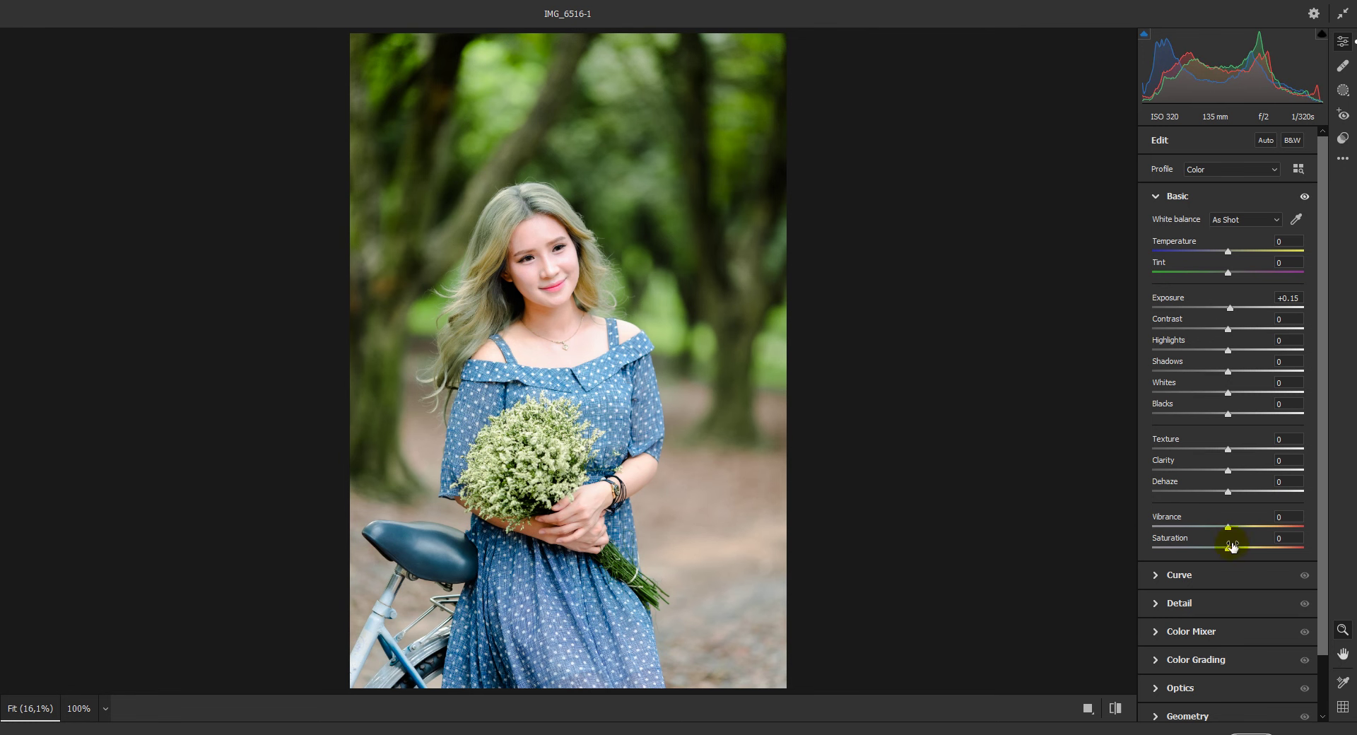
click(1268, 729)
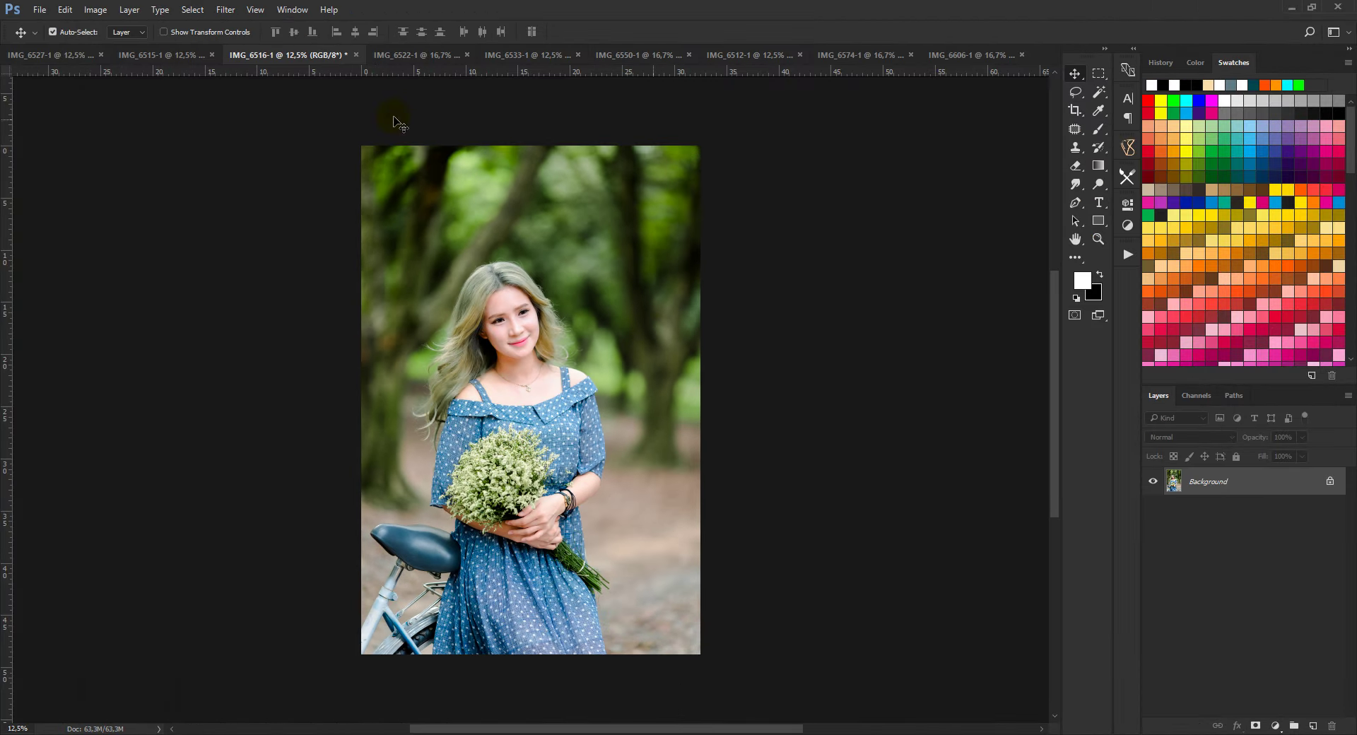
- Switch to IMG_6522-1 and open it in the Camera Raw Filter
click(401, 61)
click(226, 9)
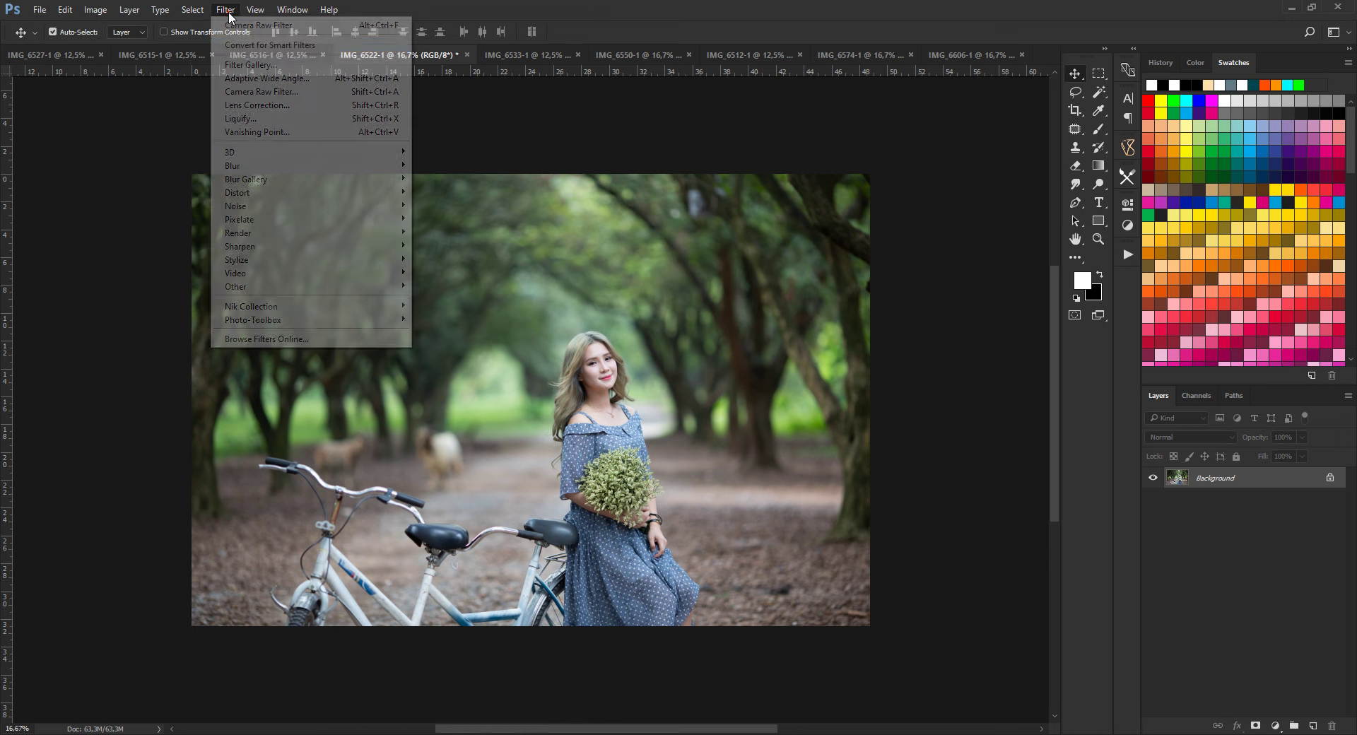
click(263, 90)
click(809, 264)
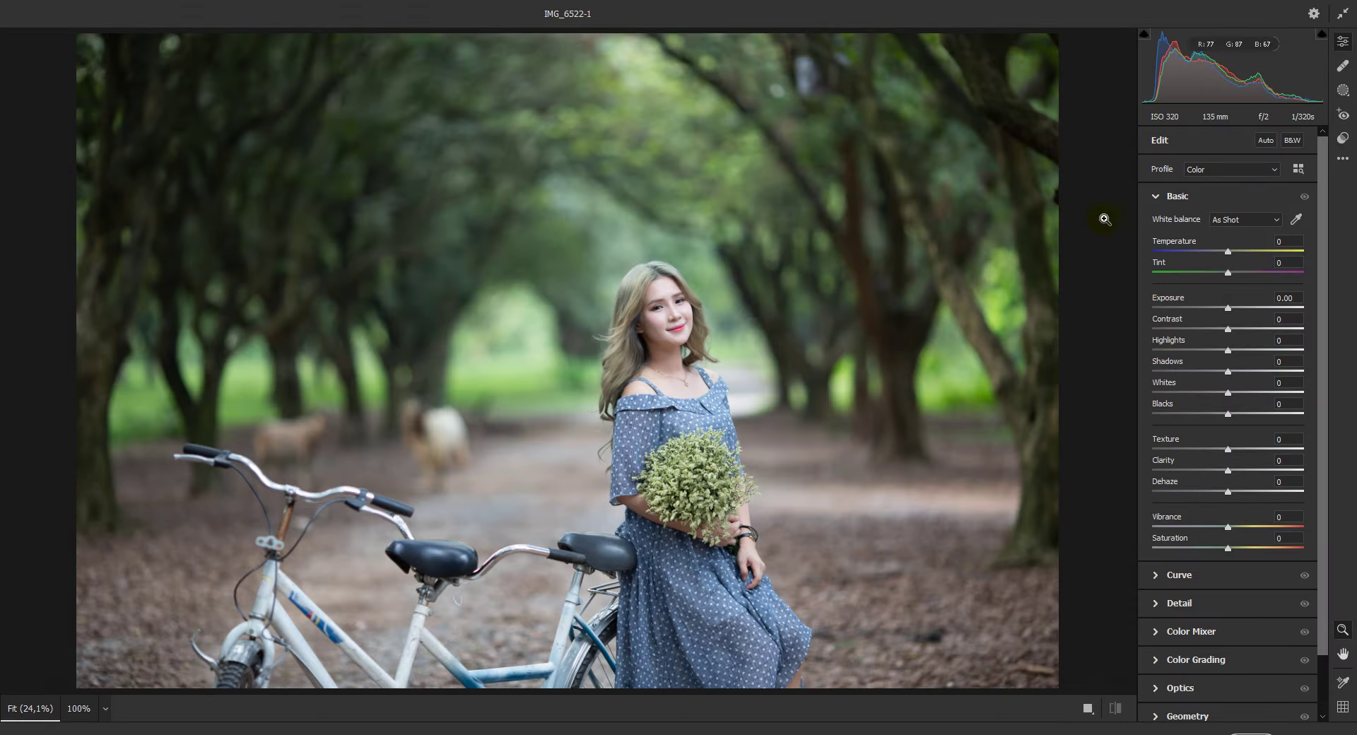
- Apply the vol.12 preset and set Exposure to +0.05
click(1343, 138)
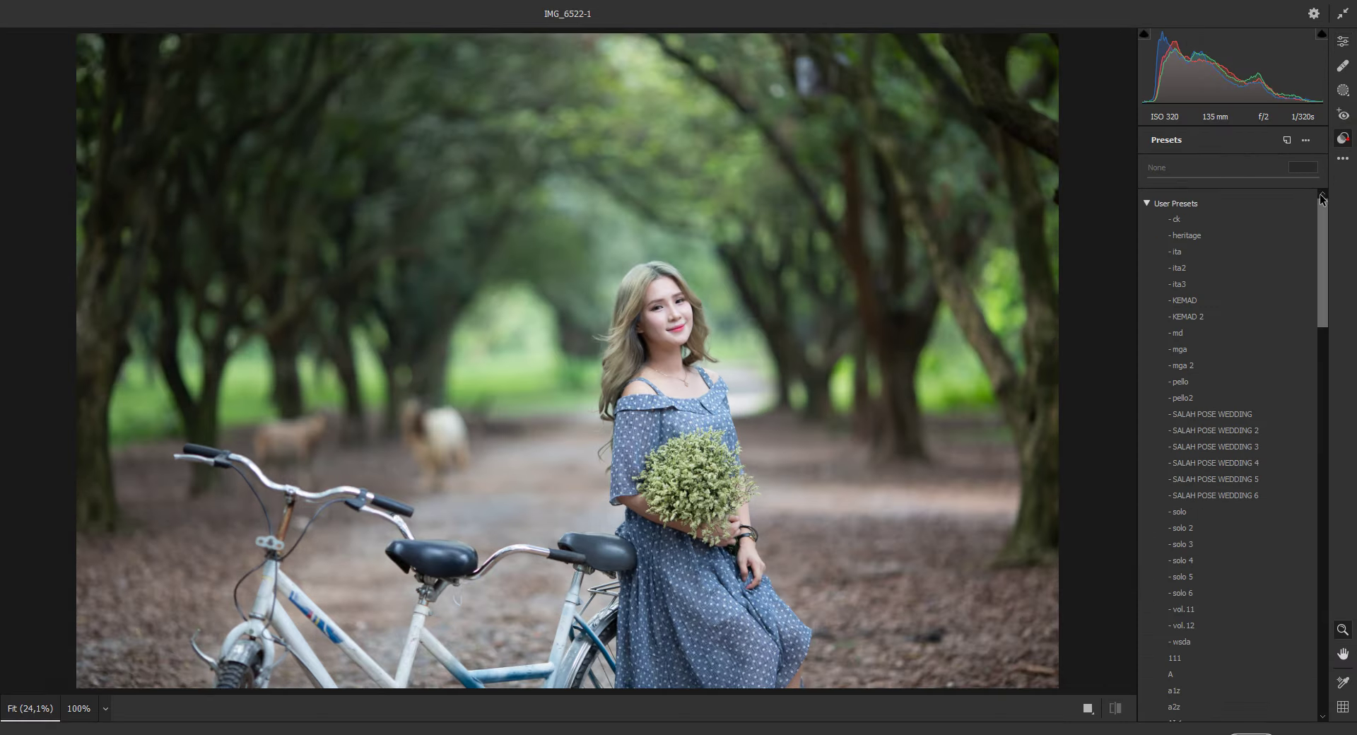
drag(1322, 199, 1329, 290)
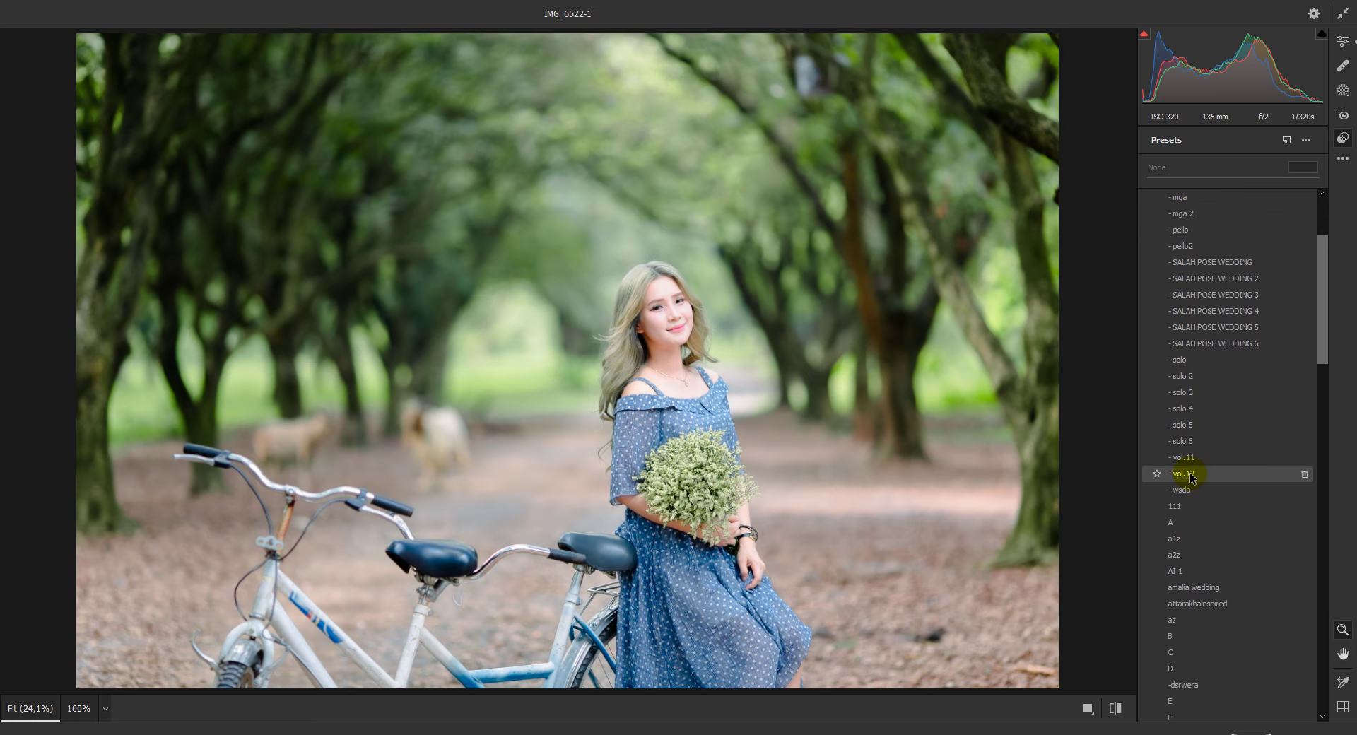
click(1188, 473)
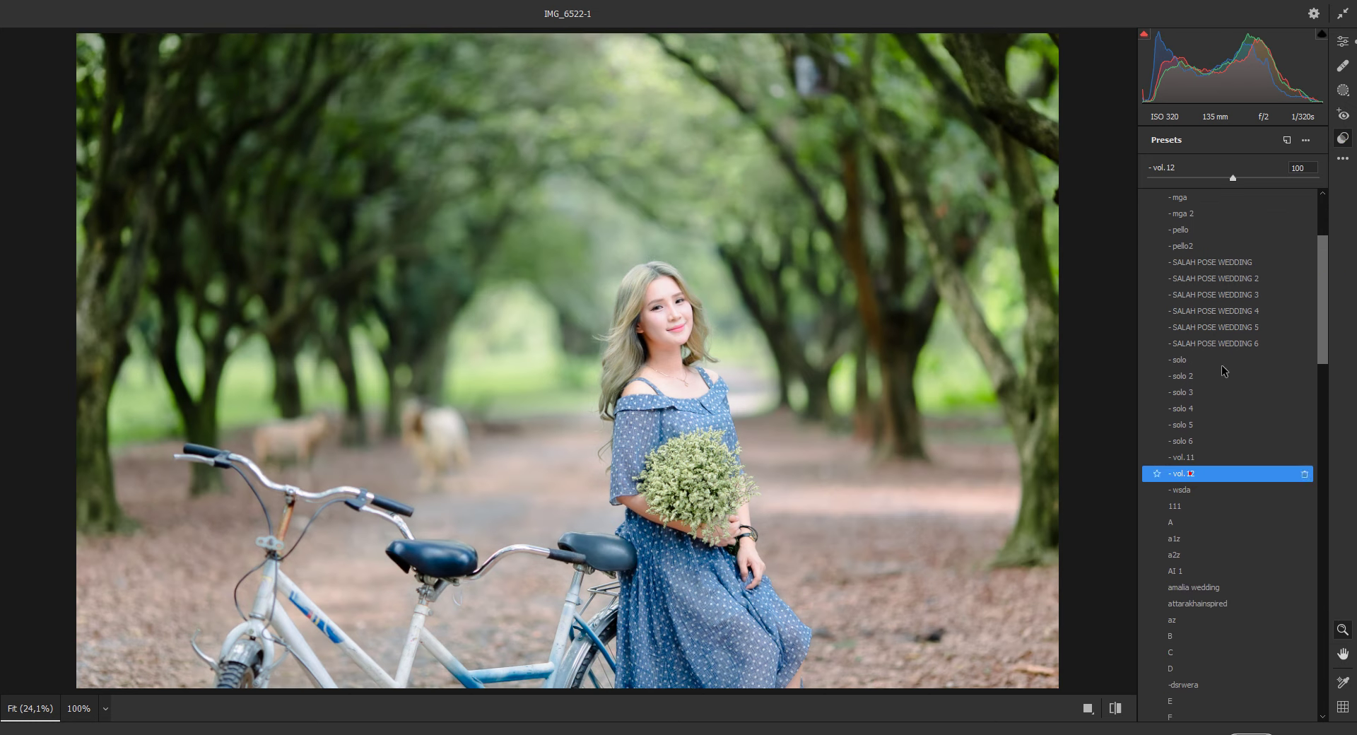
click(1343, 41)
drag(1233, 308, 1229, 309)
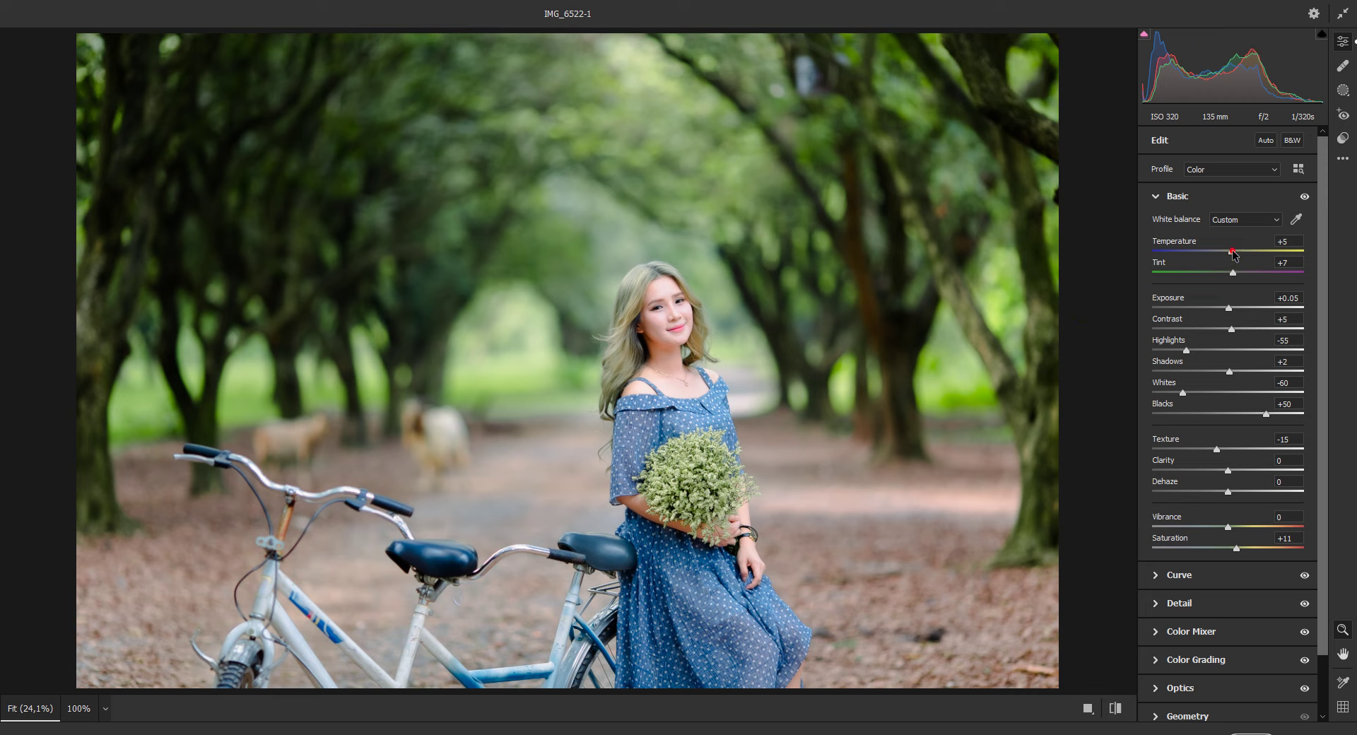
- Cool Temperature to +3, raise Exposure, deepen blacks slightly, and compare before/after
drag(1233, 253, 1230, 253)
drag(1229, 309, 1229, 309)
drag(1265, 415, 1267, 415)
click(1151, 643)
click(1087, 709)
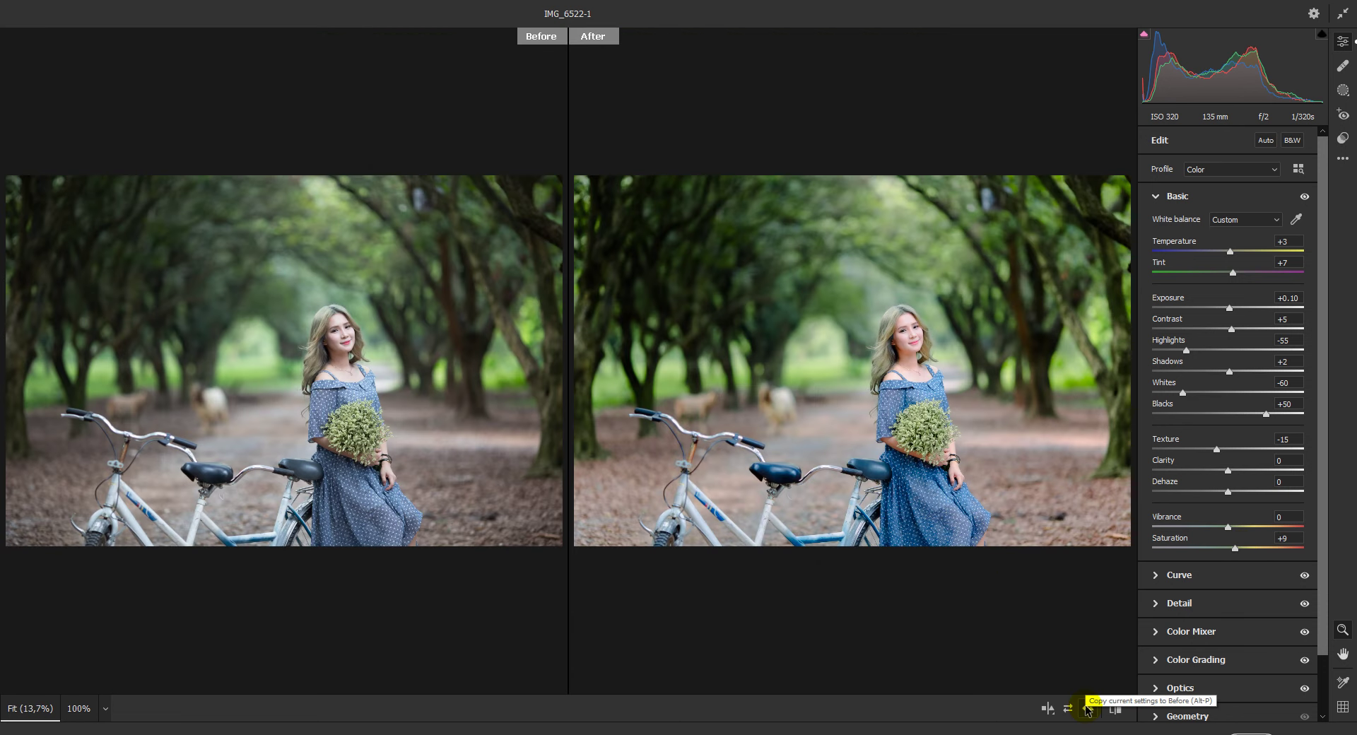
- Set Blues saturation to +8, lower Contrast to -5, and apply the edits
click(1154, 196)
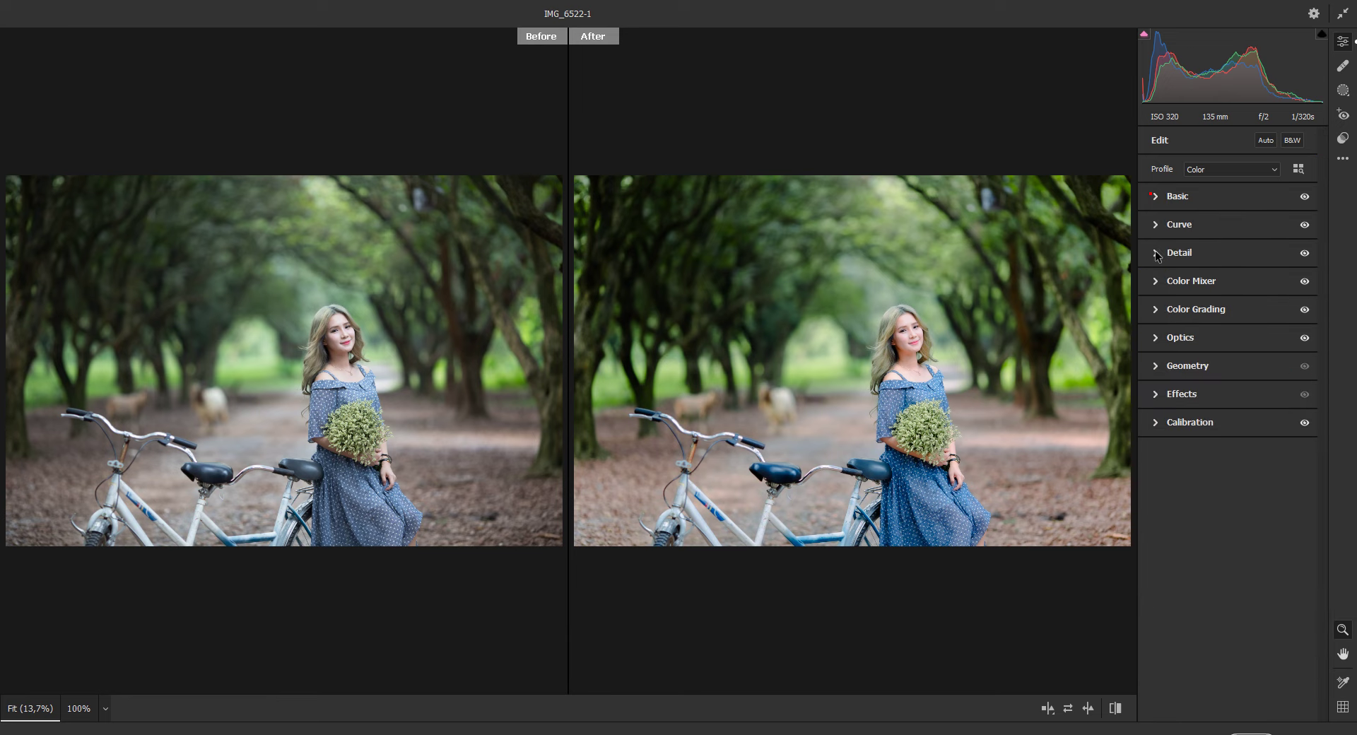
click(1156, 280)
click(1197, 324)
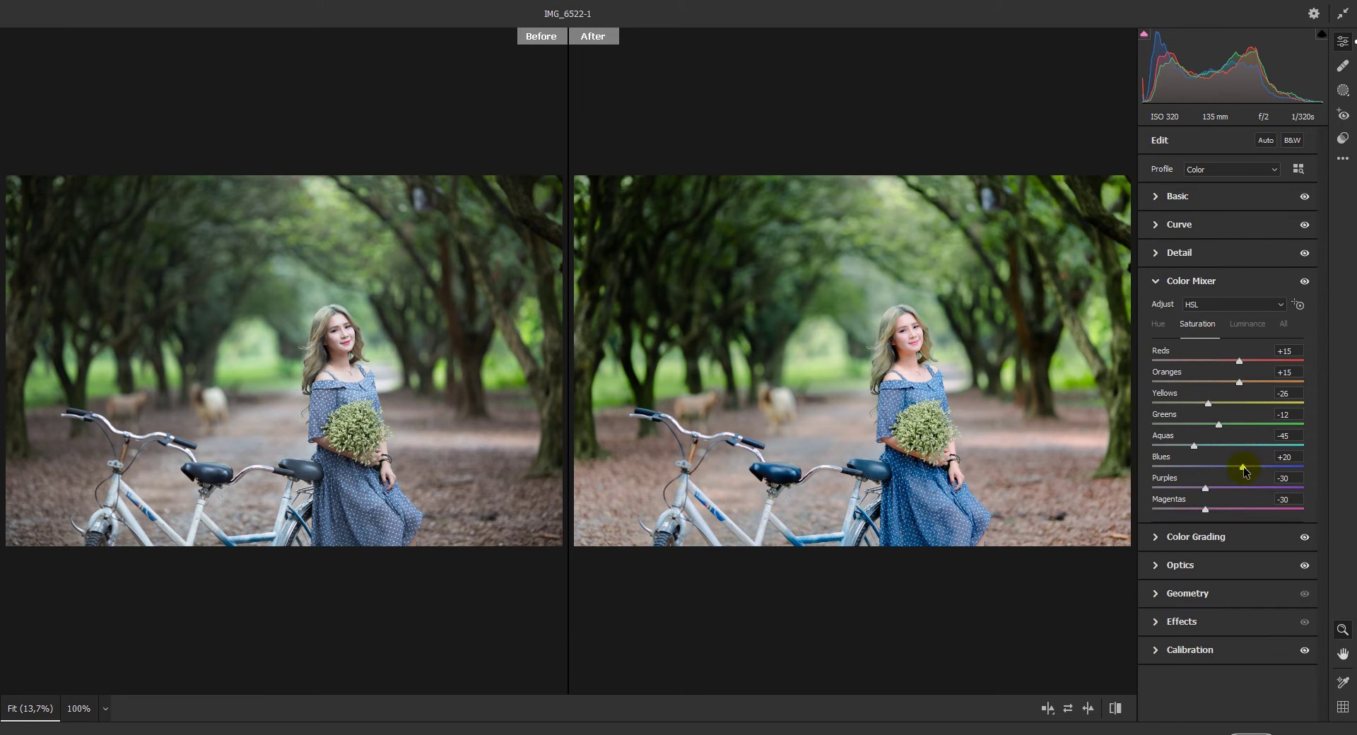
drag(1242, 468, 1234, 468)
click(1157, 281)
click(1150, 196)
drag(1230, 328, 1231, 308)
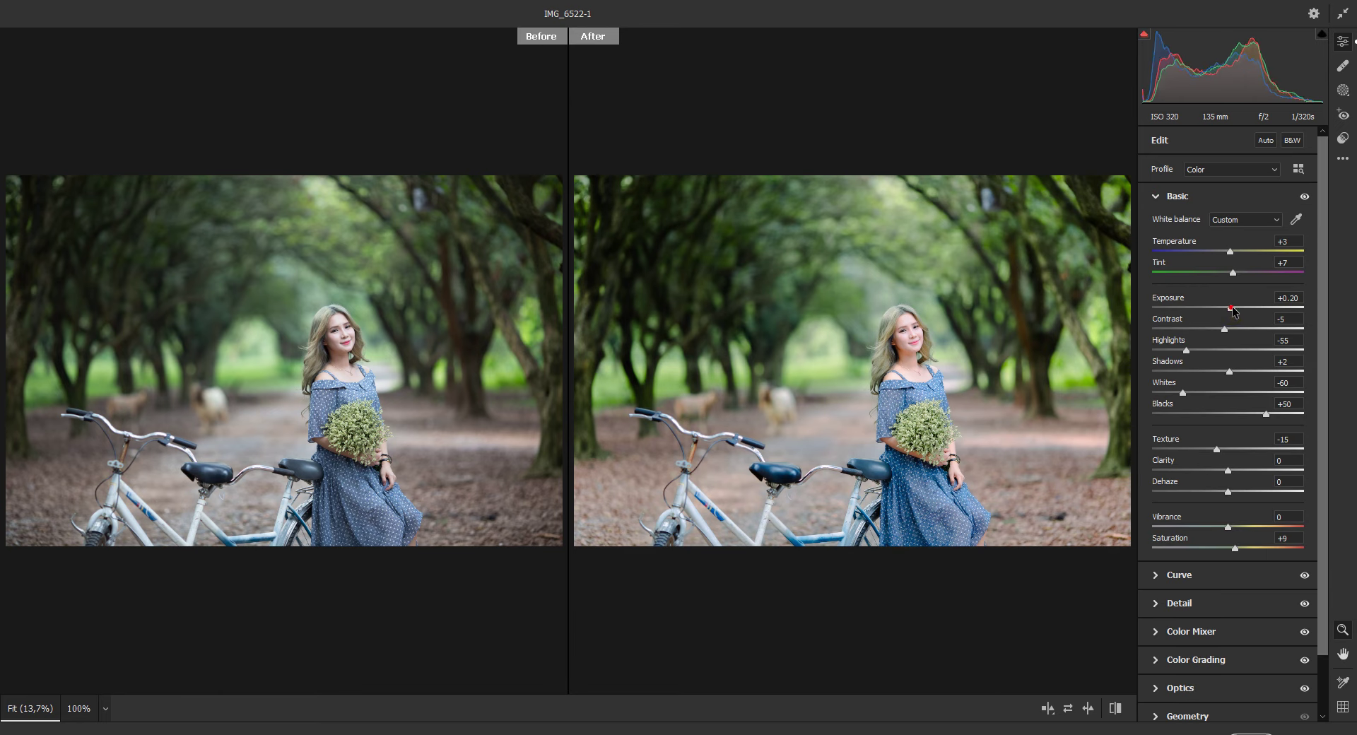
click(1260, 725)
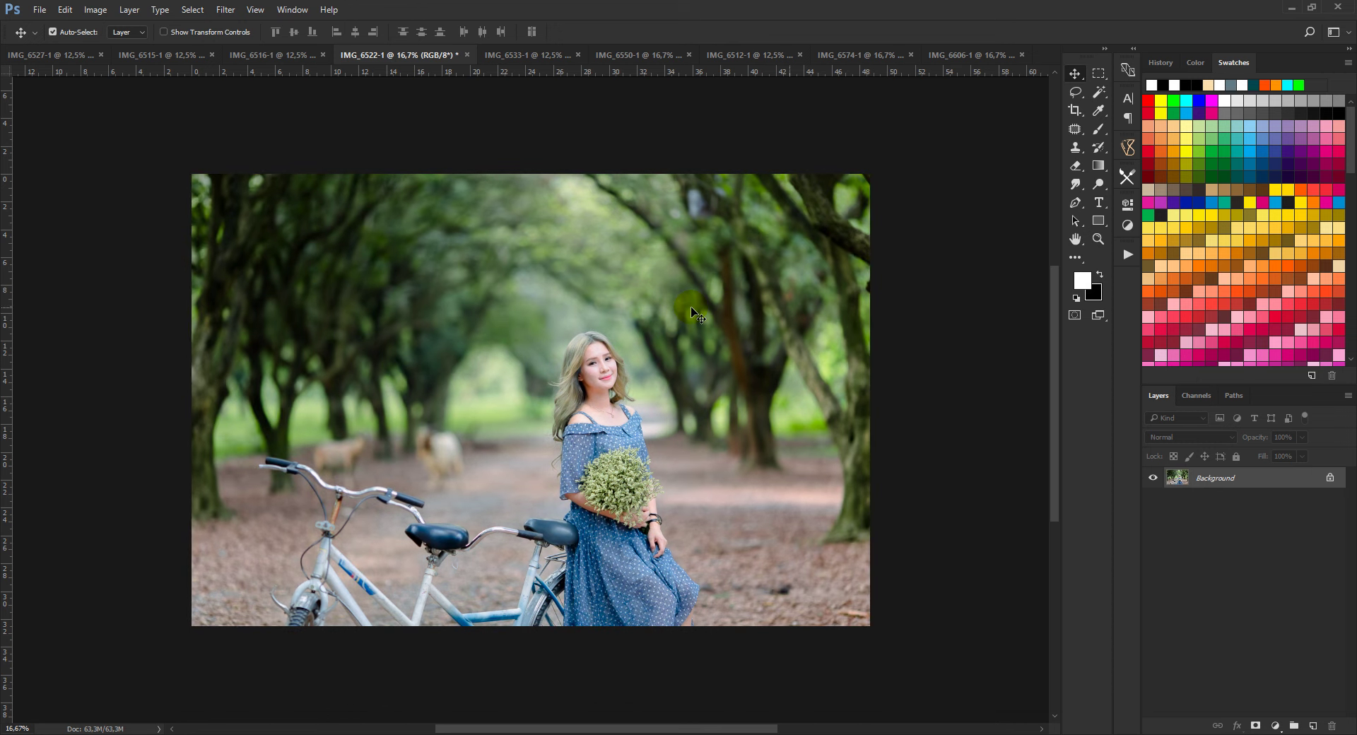
- Open IMG_6533-1 in the Camera Raw Filter and apply the vol. 12 preset
click(495, 55)
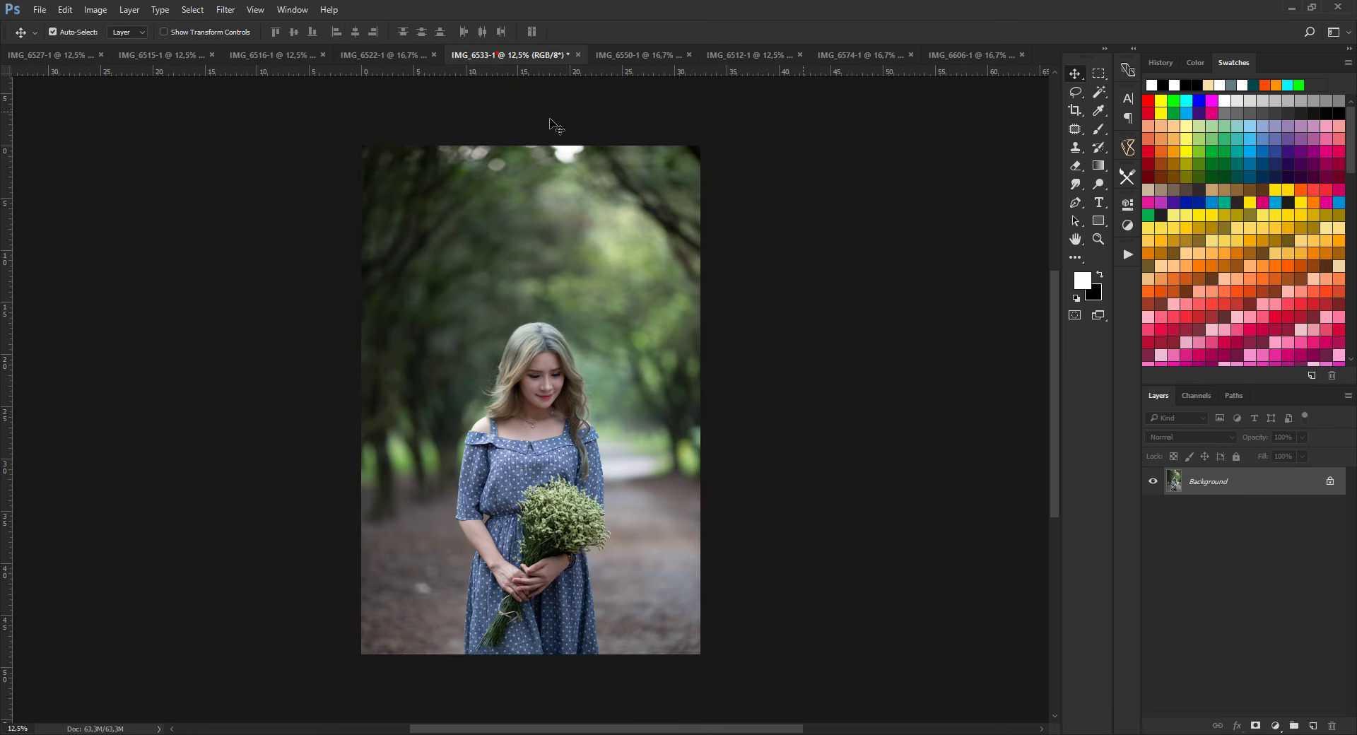
click(226, 9)
click(242, 92)
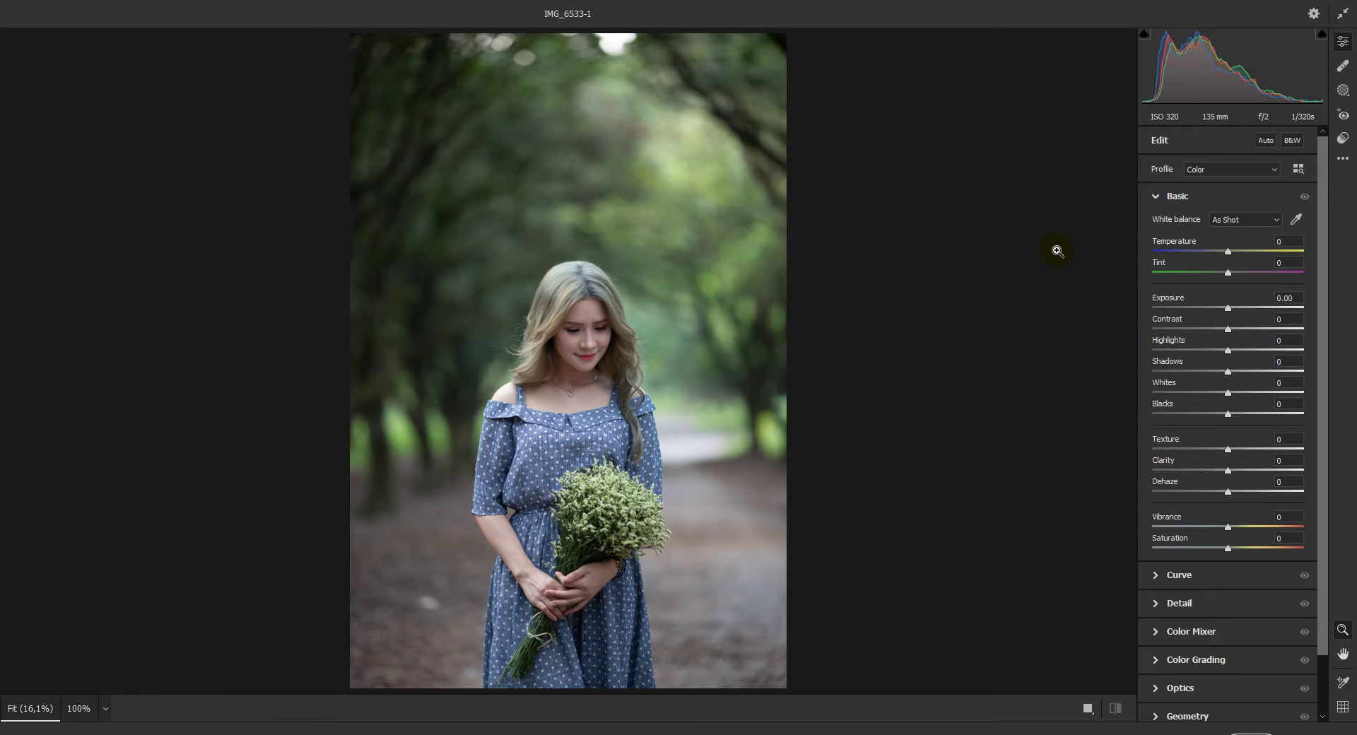
click(1343, 137)
drag(1323, 222, 1323, 259)
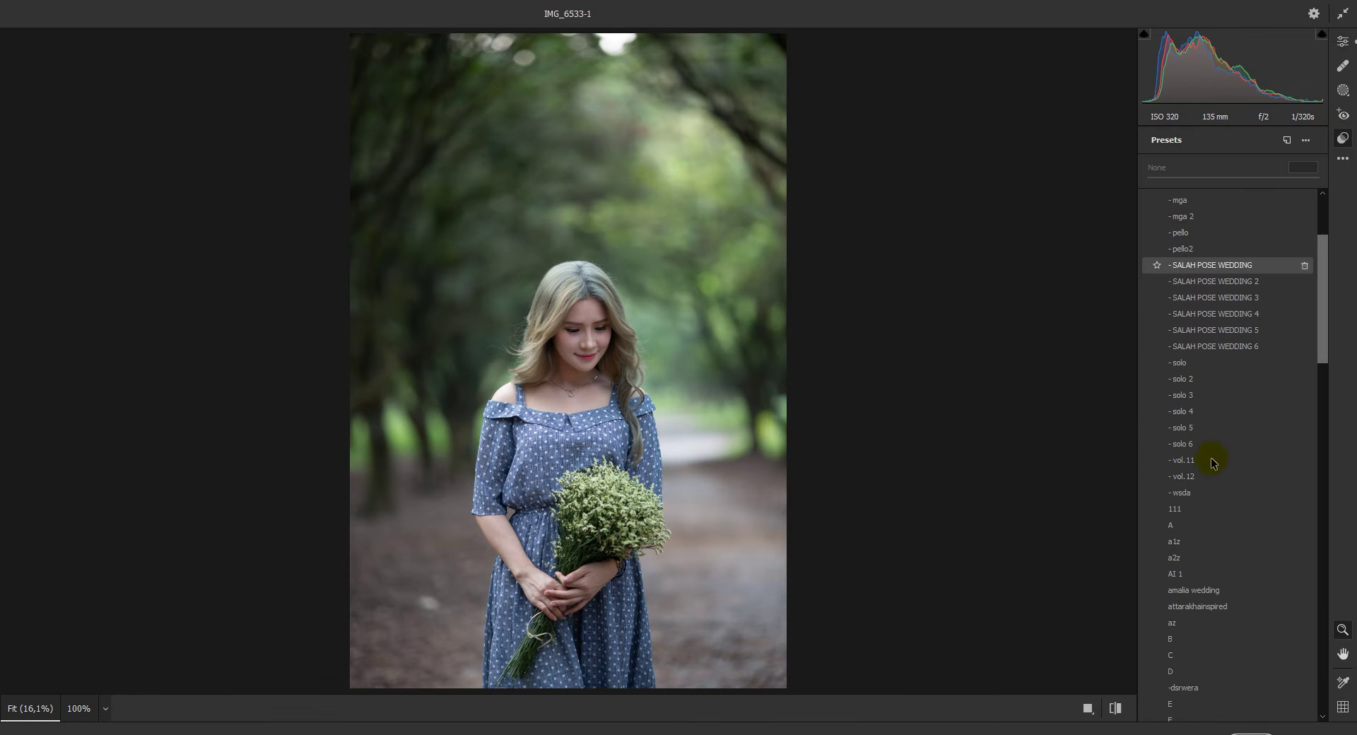
click(1195, 477)
click(1343, 41)
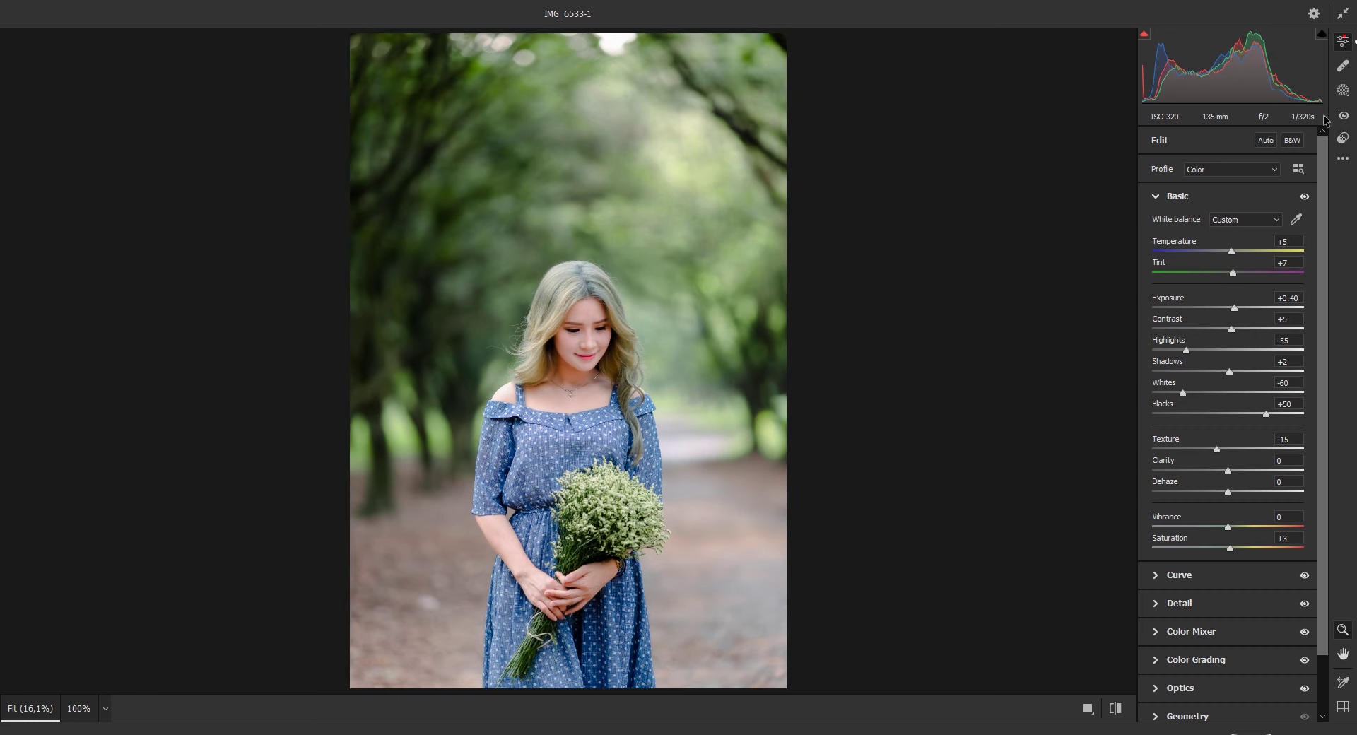
- Raise Exposure to +0.70 in before/after view, check the face, and apply the edits
click(1088, 708)
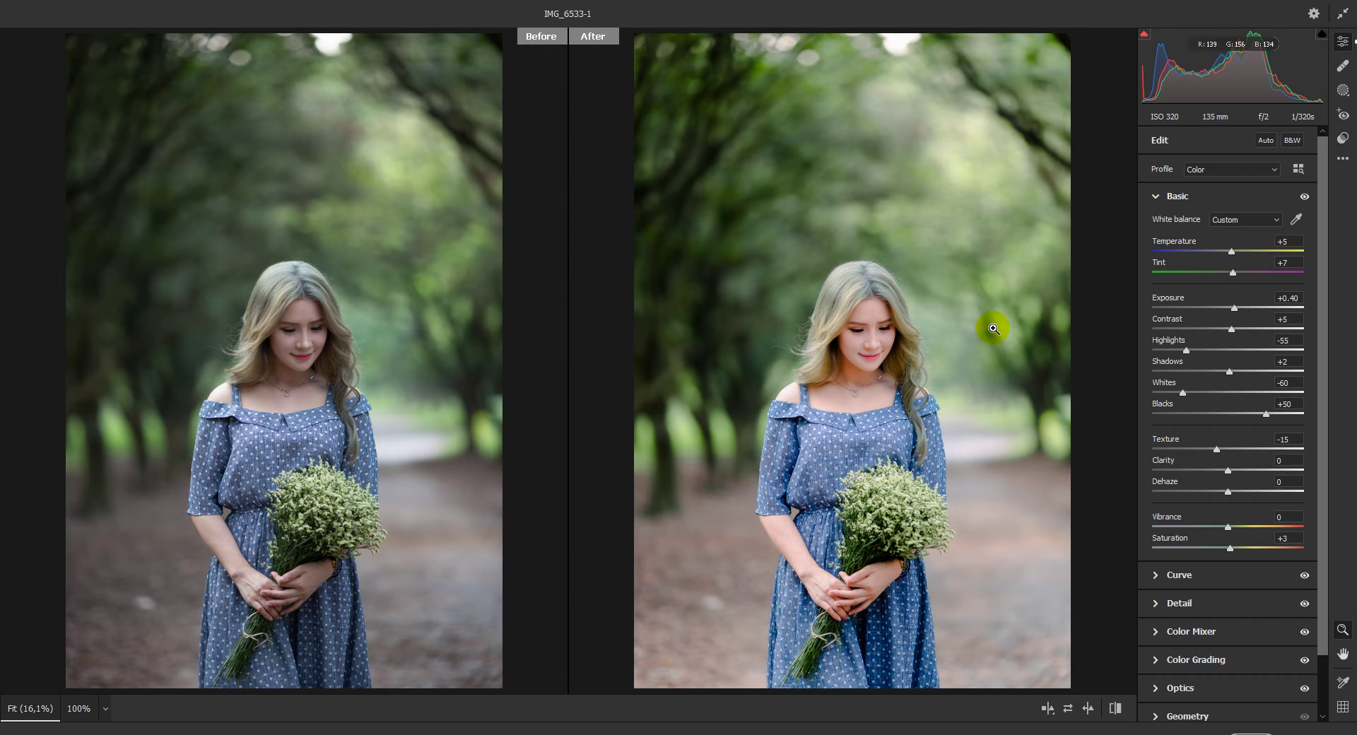
mouse_move(1234, 308)
mouse_down()
mouse_move(1247, 309)
mouse_move(1224, 329)
mouse_move(1239, 310)
mouse_move(1231, 274)
mouse_up()
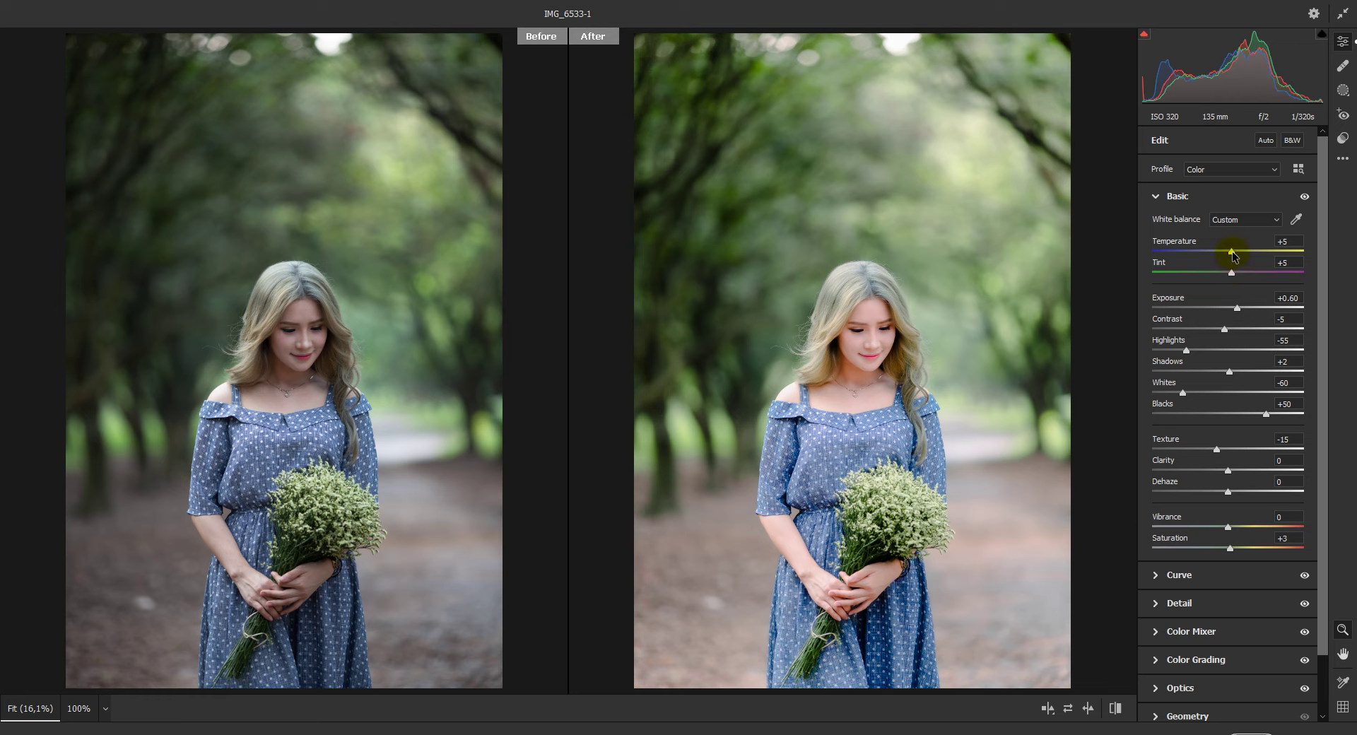
drag(1236, 308, 1238, 308)
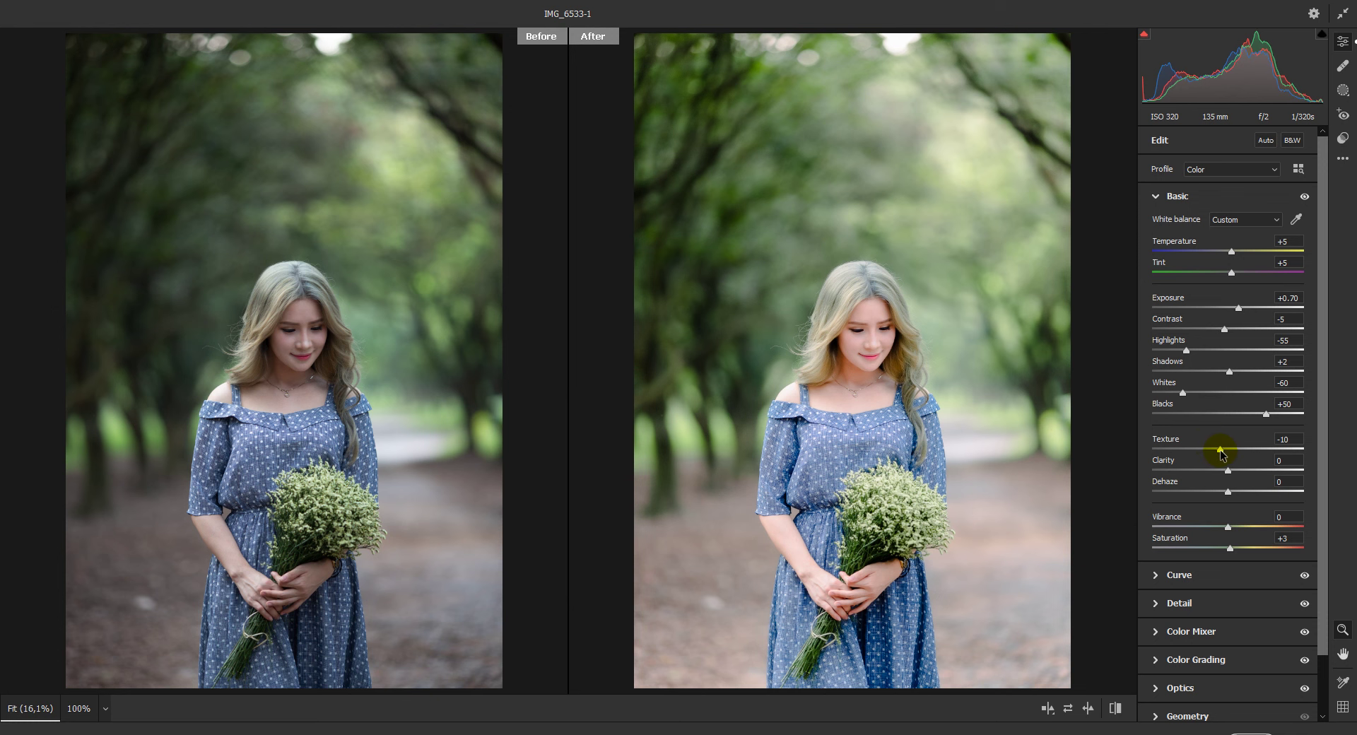
click(895, 331)
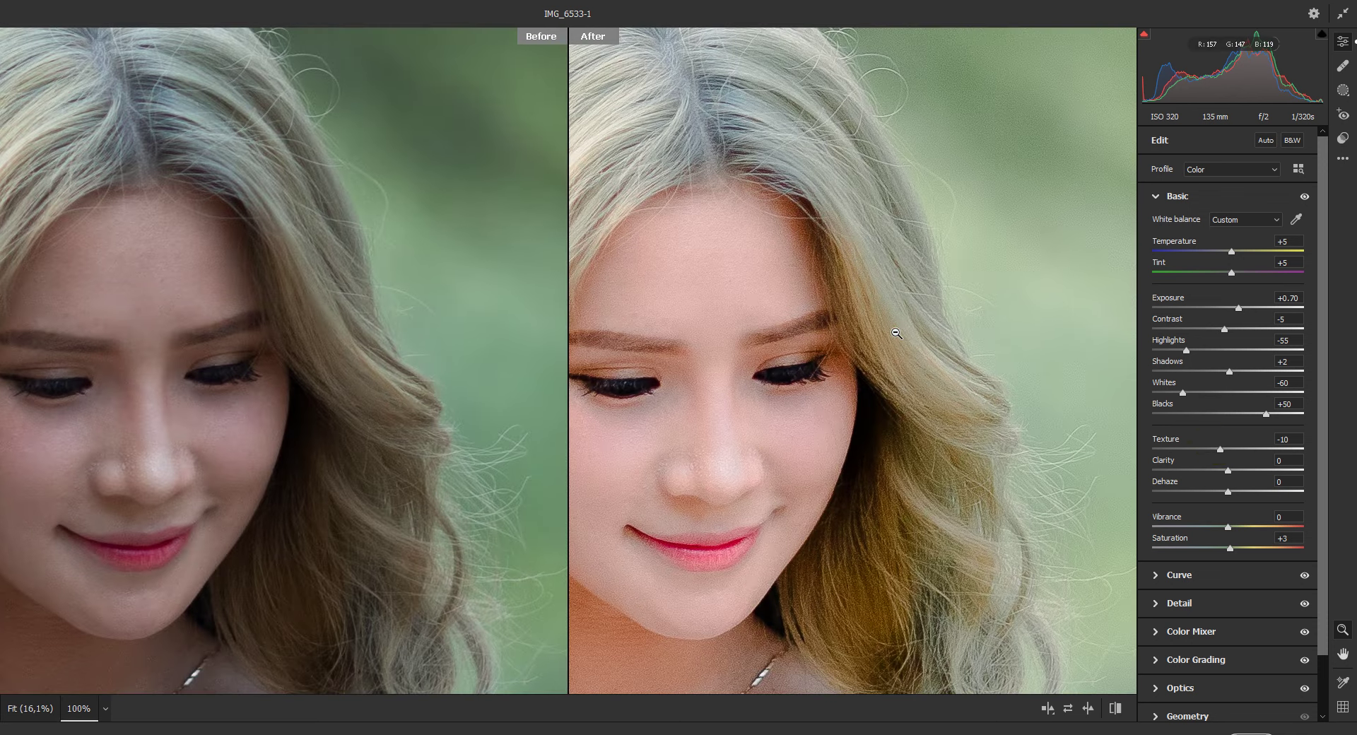
click(895, 331)
click(938, 349)
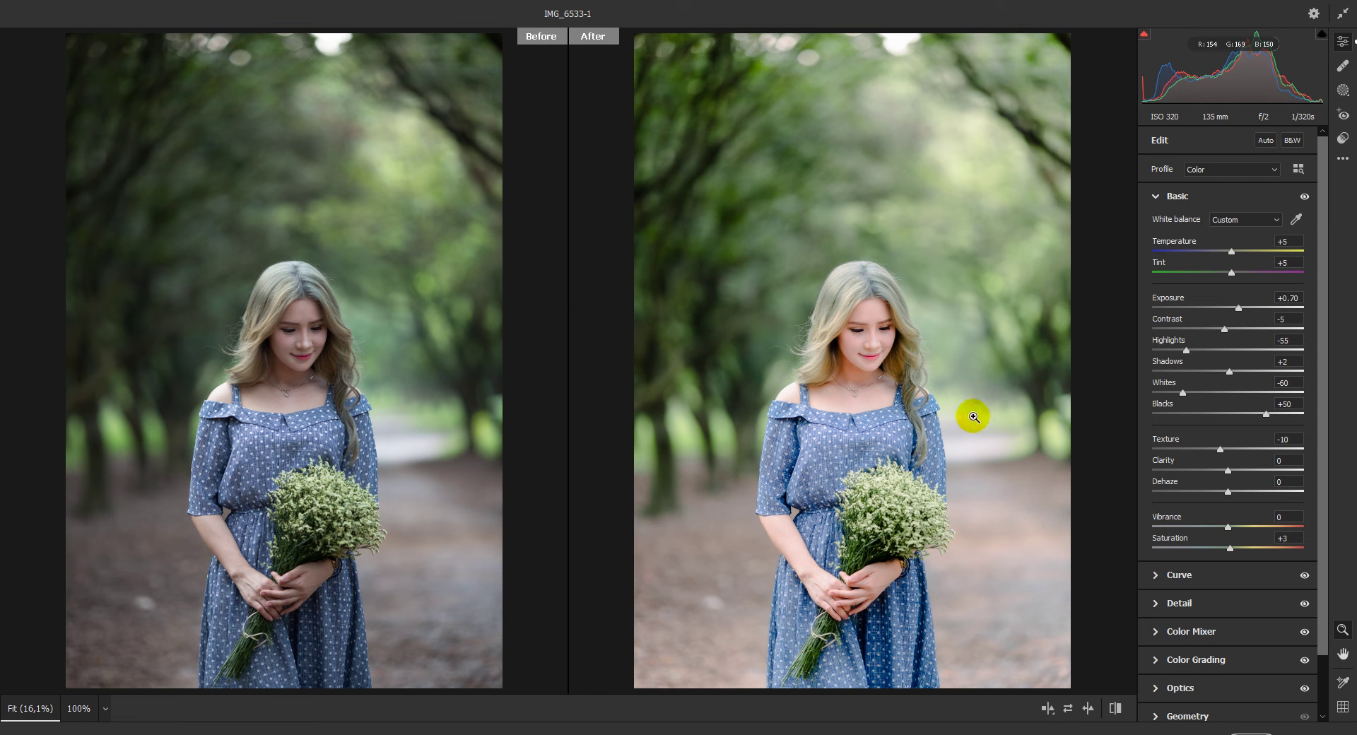
click(1237, 722)
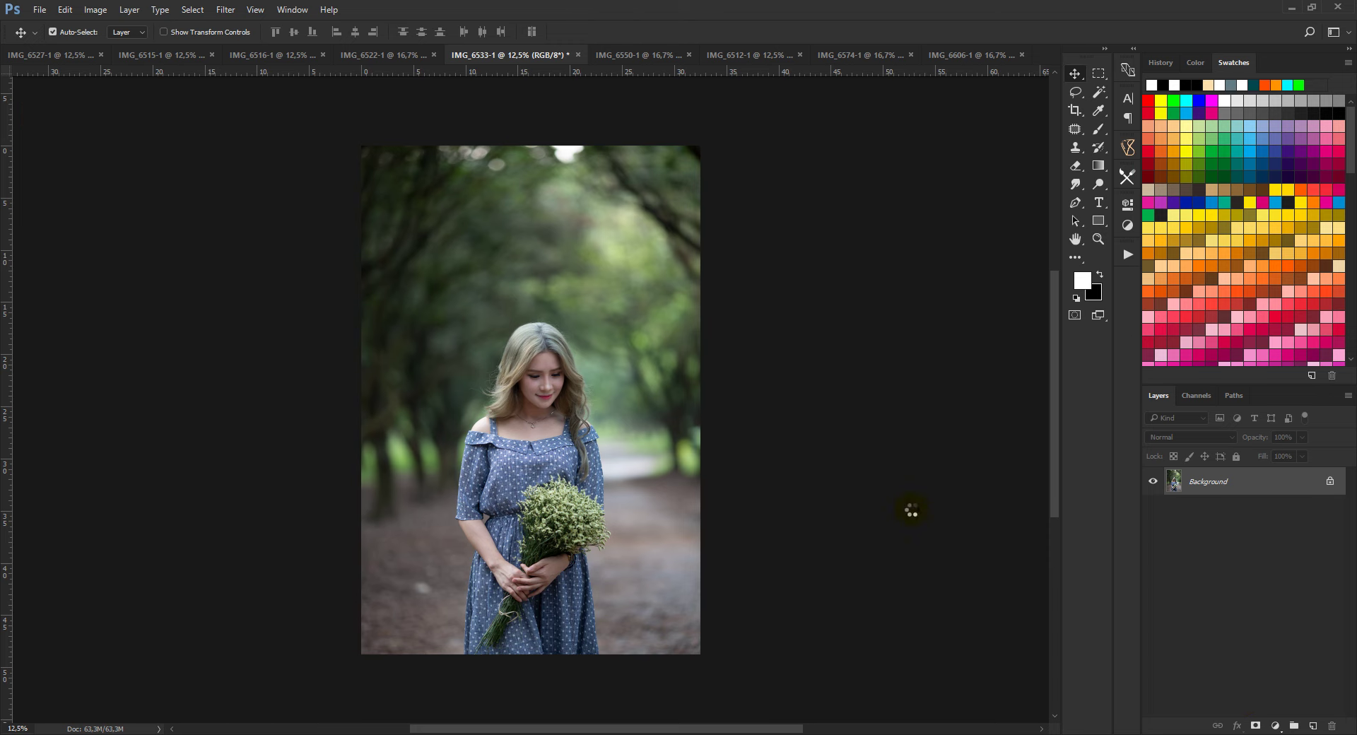
- Try a slight exposure drop and +8 warmth on IMG_6550-1 in Camera Raw, then close it
click(628, 57)
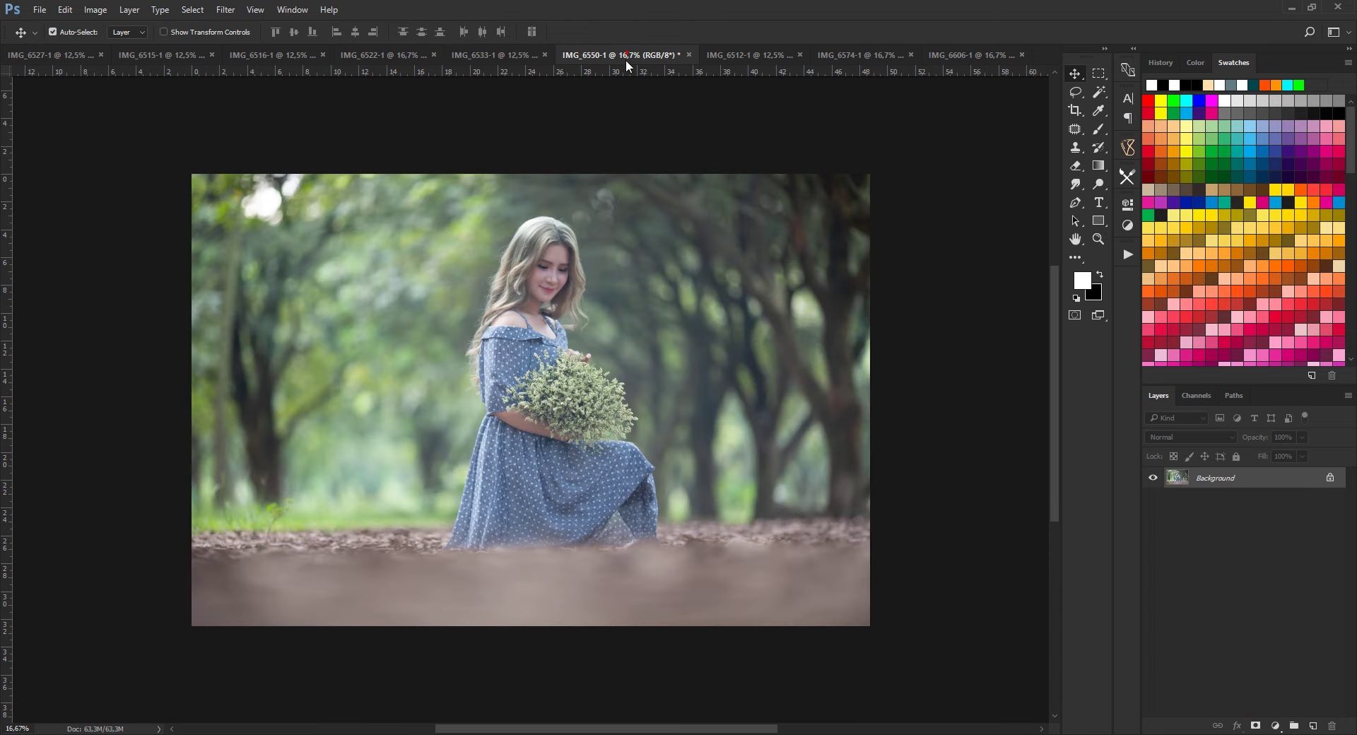
click(226, 10)
click(251, 91)
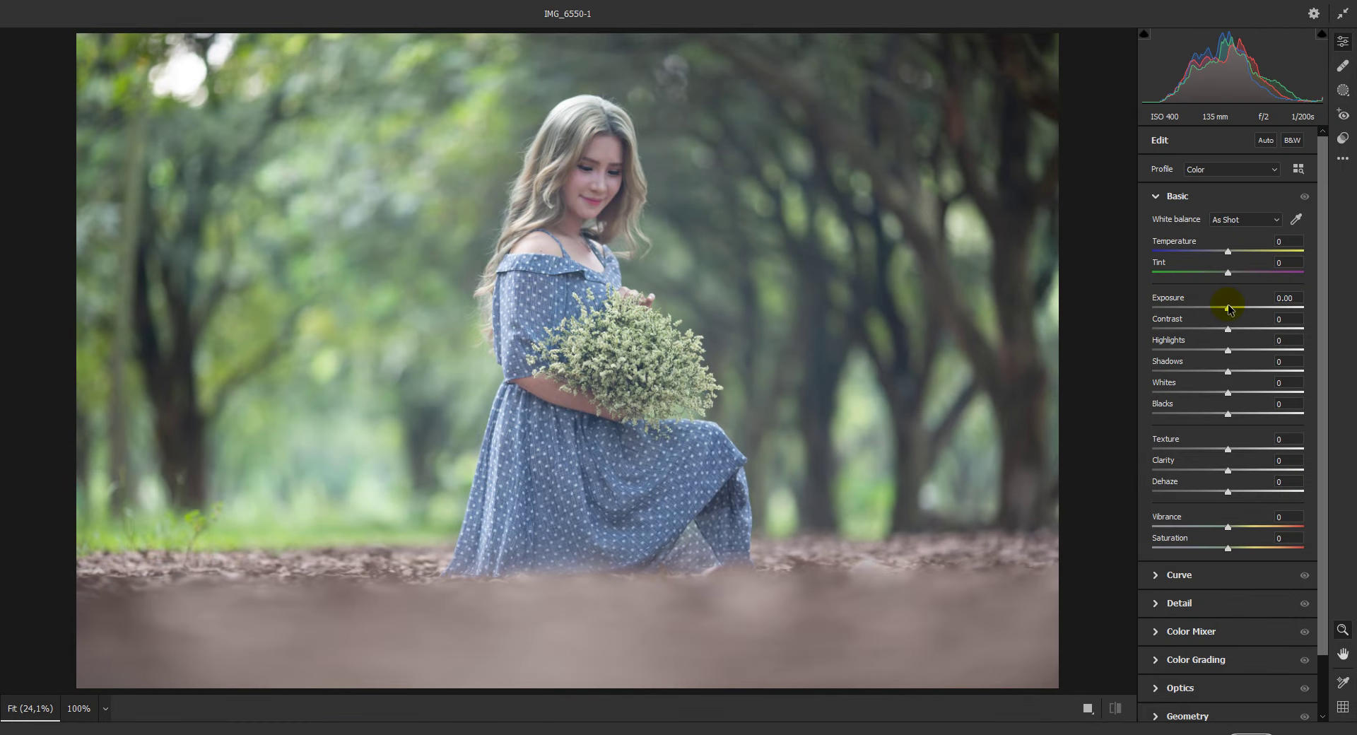
drag(1227, 308, 1254, 329)
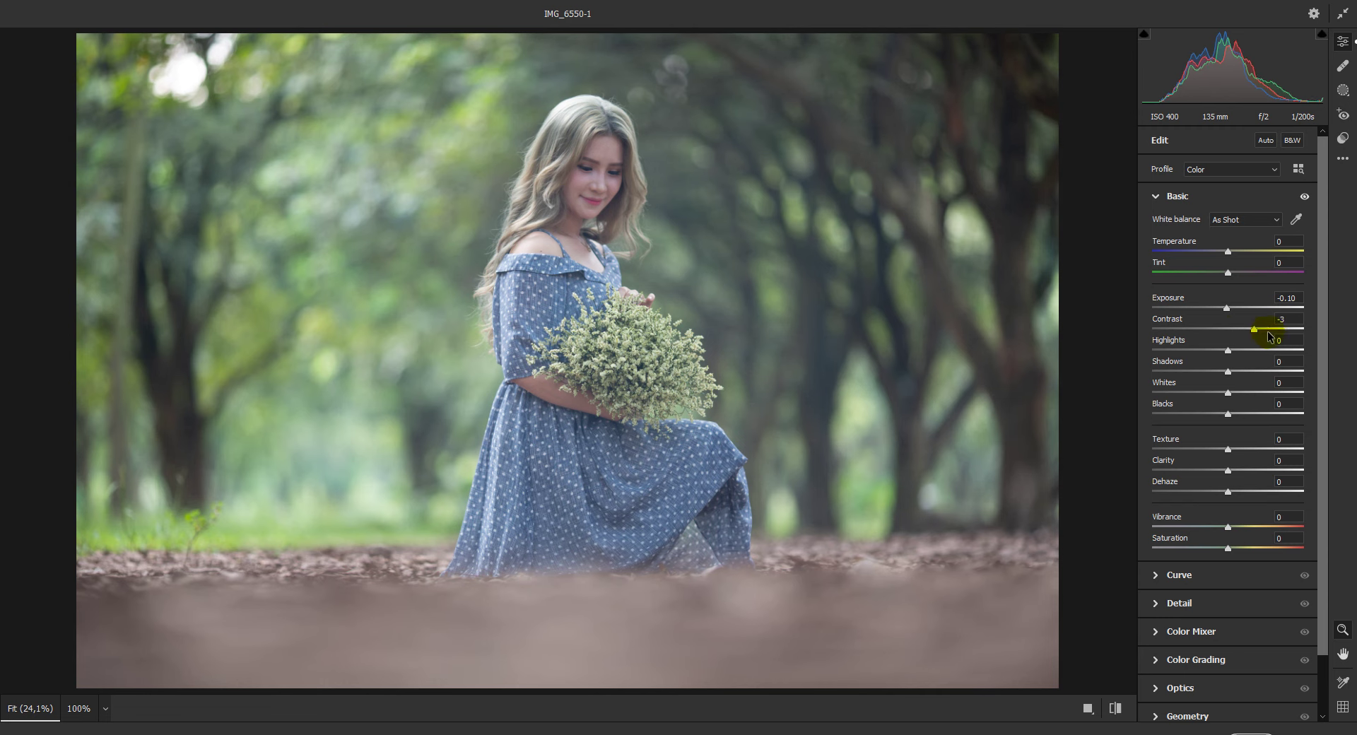
drag(1228, 251, 1234, 251)
drag(1227, 309, 1225, 308)
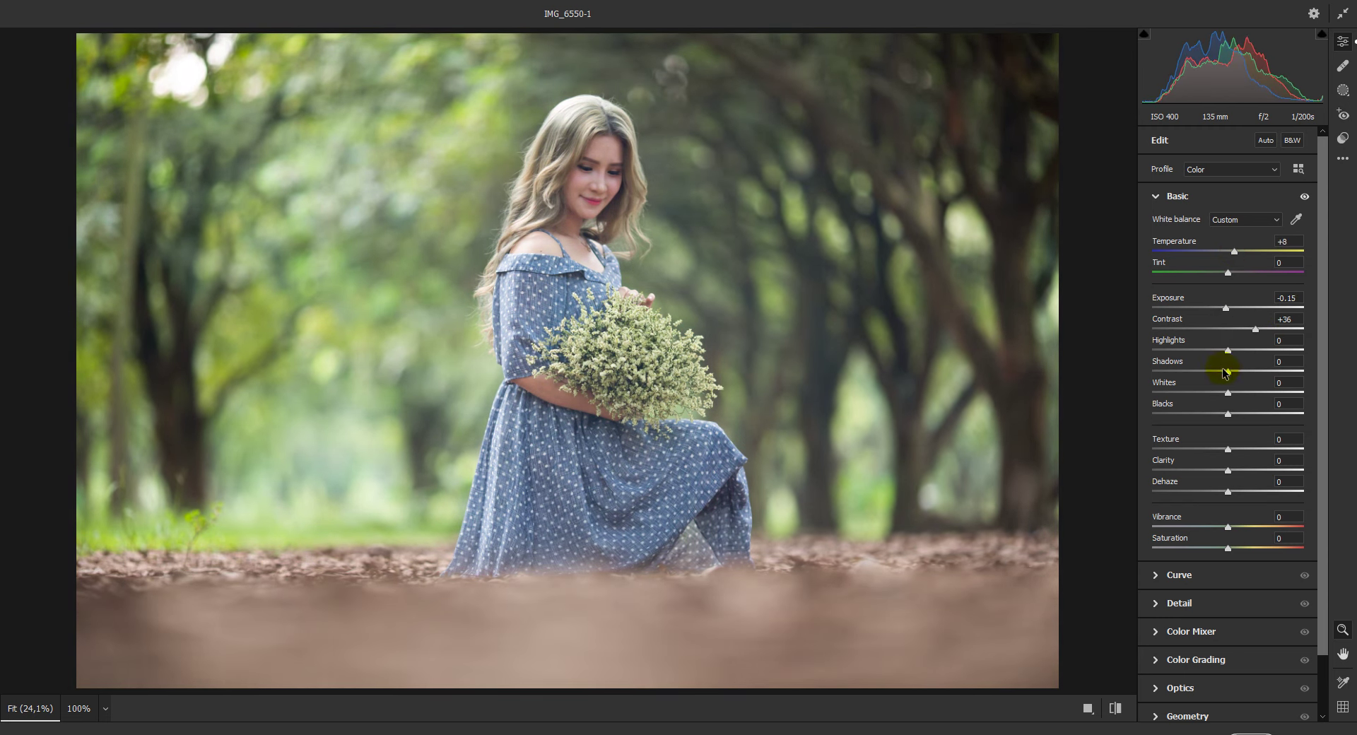
click(1314, 728)
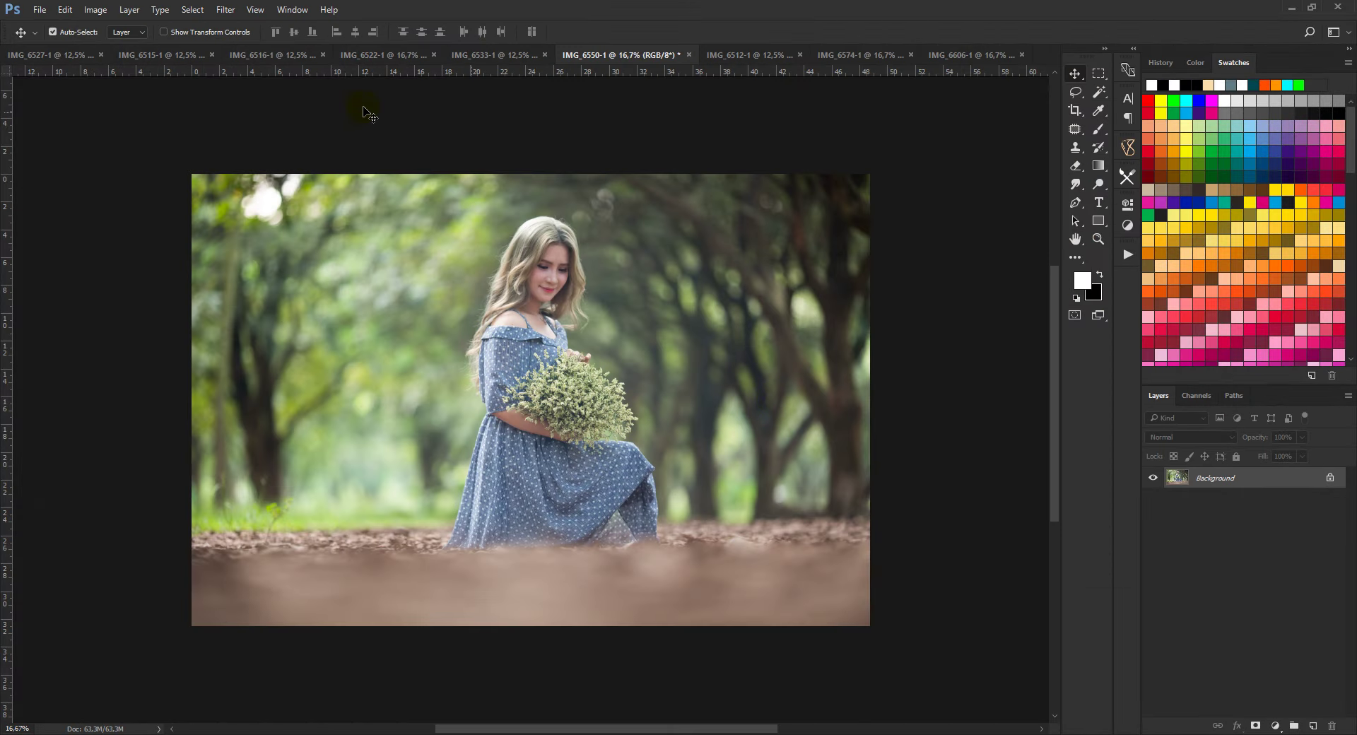
click(225, 9)
- Reopen Camera Raw on IMG_6550-1, apply the vol. 12 preset, and darken Exposure to -0.35
click(251, 92)
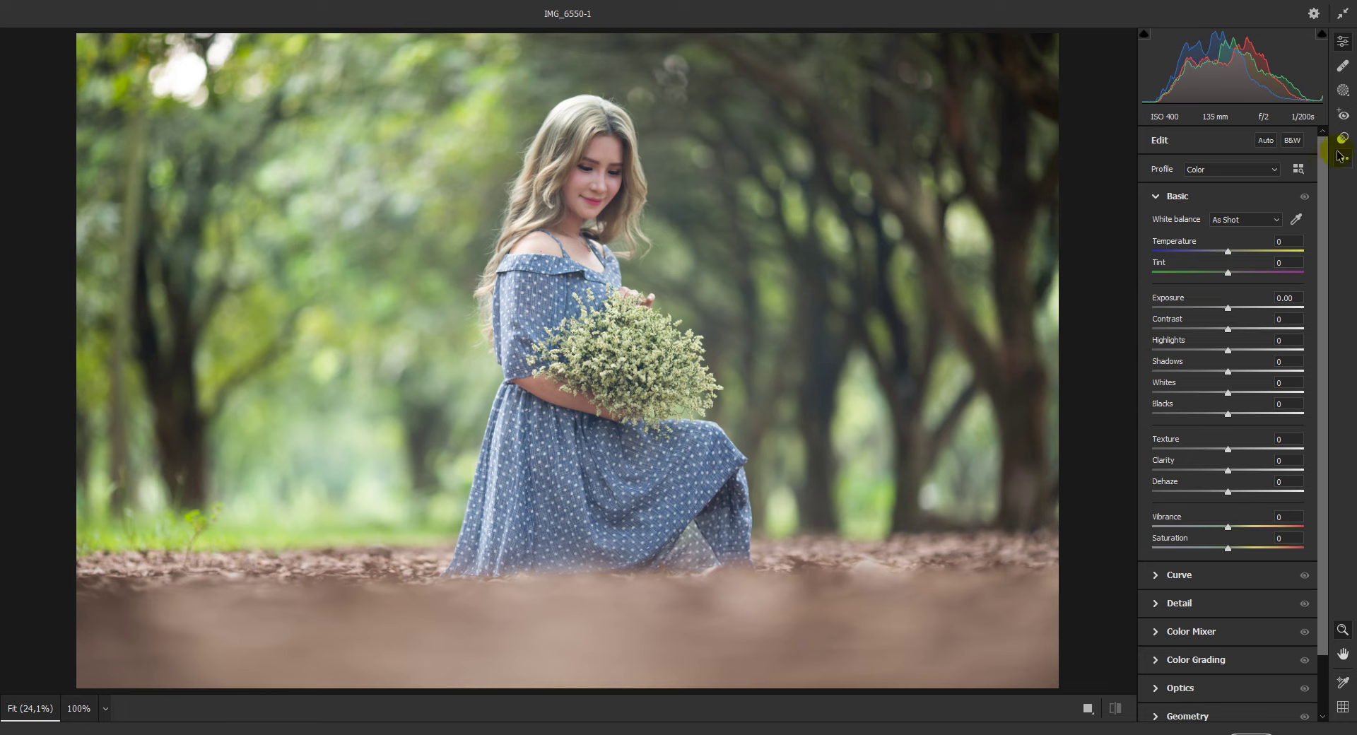
click(1342, 139)
drag(1321, 217, 1325, 241)
click(1205, 565)
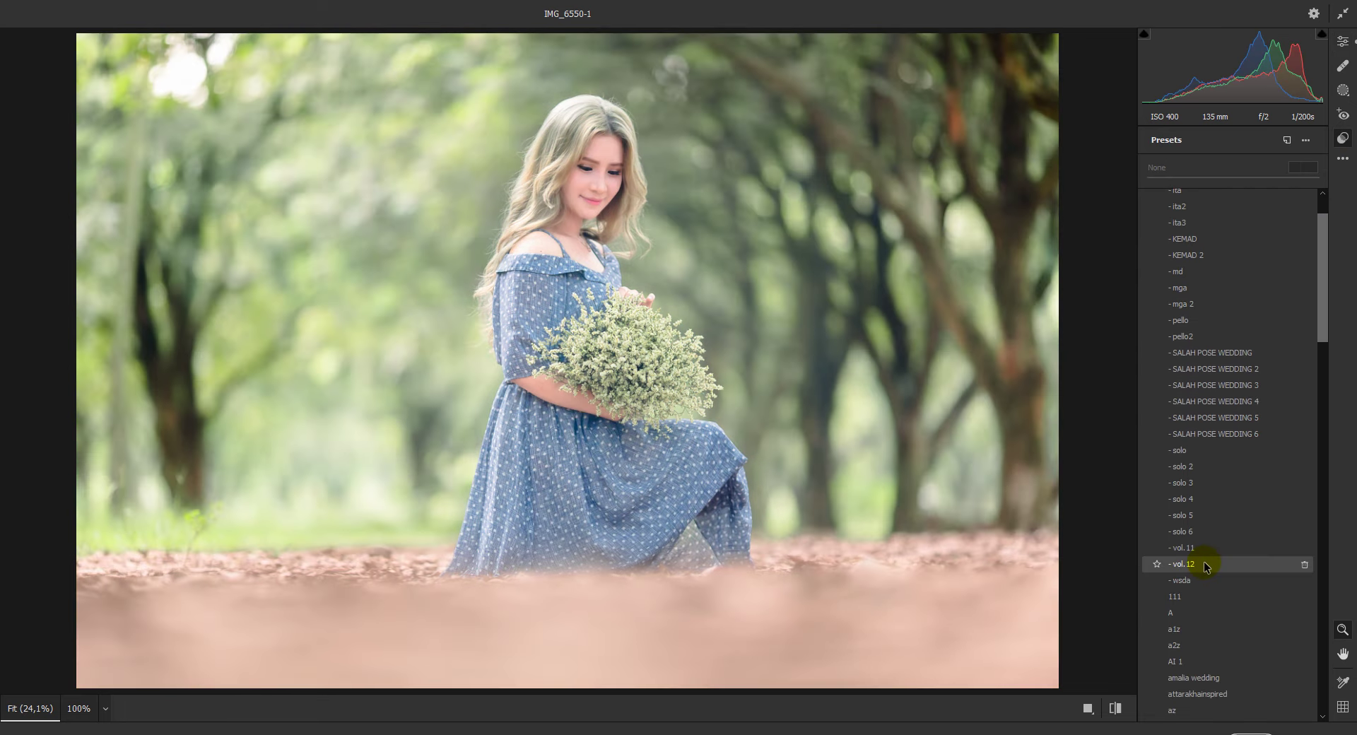
click(1342, 43)
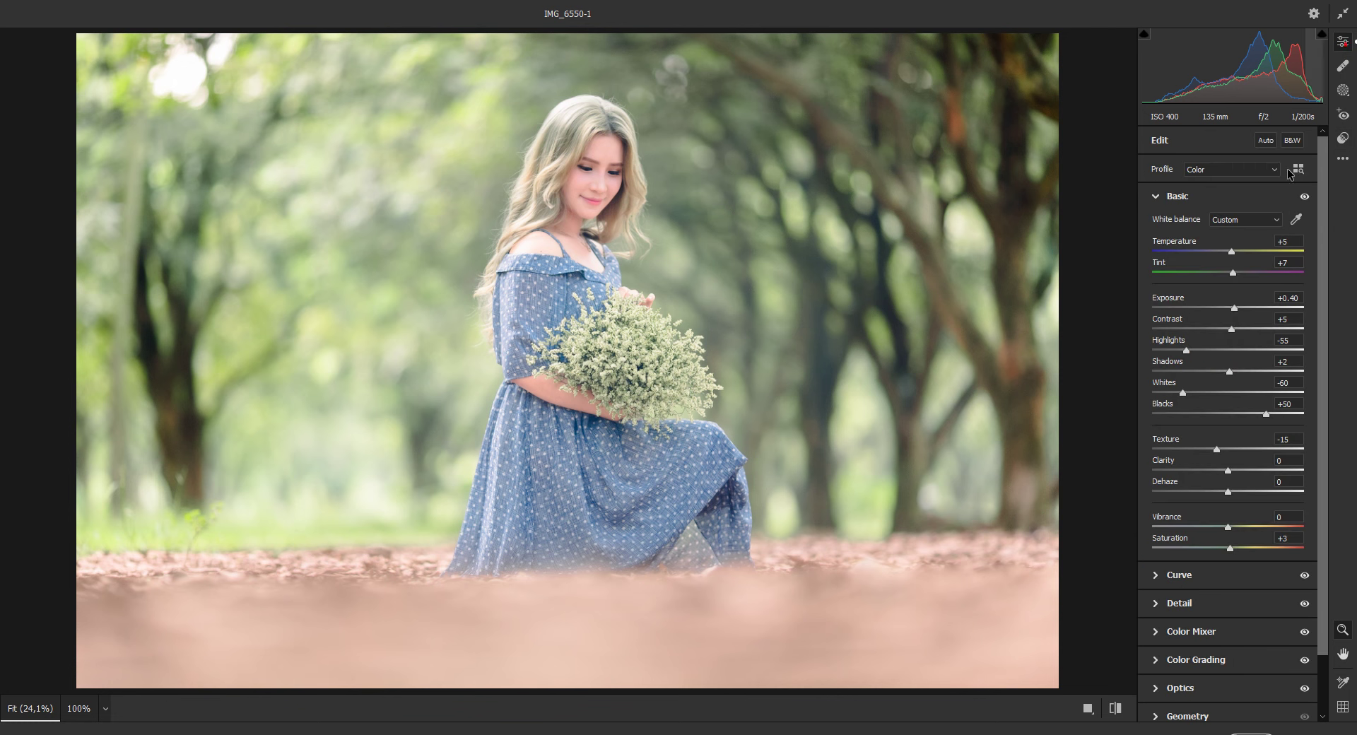
drag(1232, 314, 1224, 311)
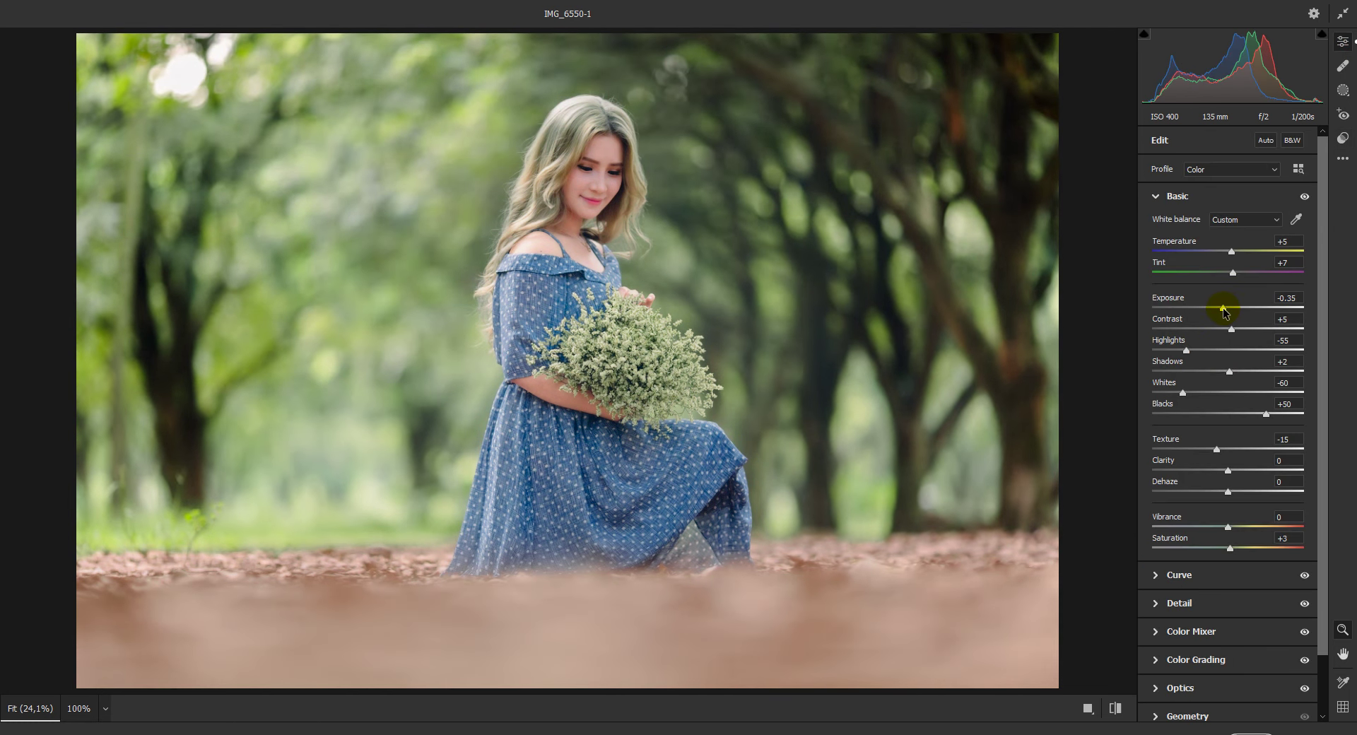
- Tweak Color Mixer saturation, set Contrast to +20, reset Exposure to 0.00, and check the face
click(1156, 197)
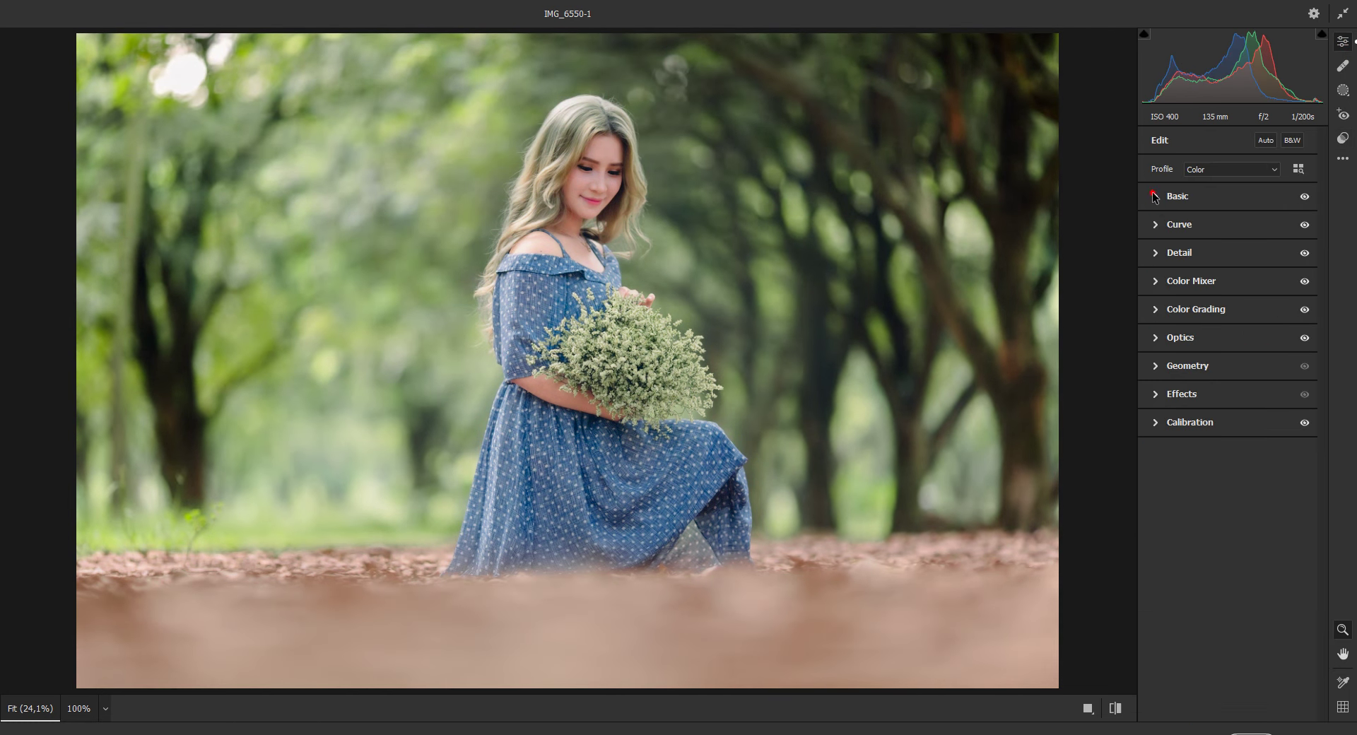
click(1157, 283)
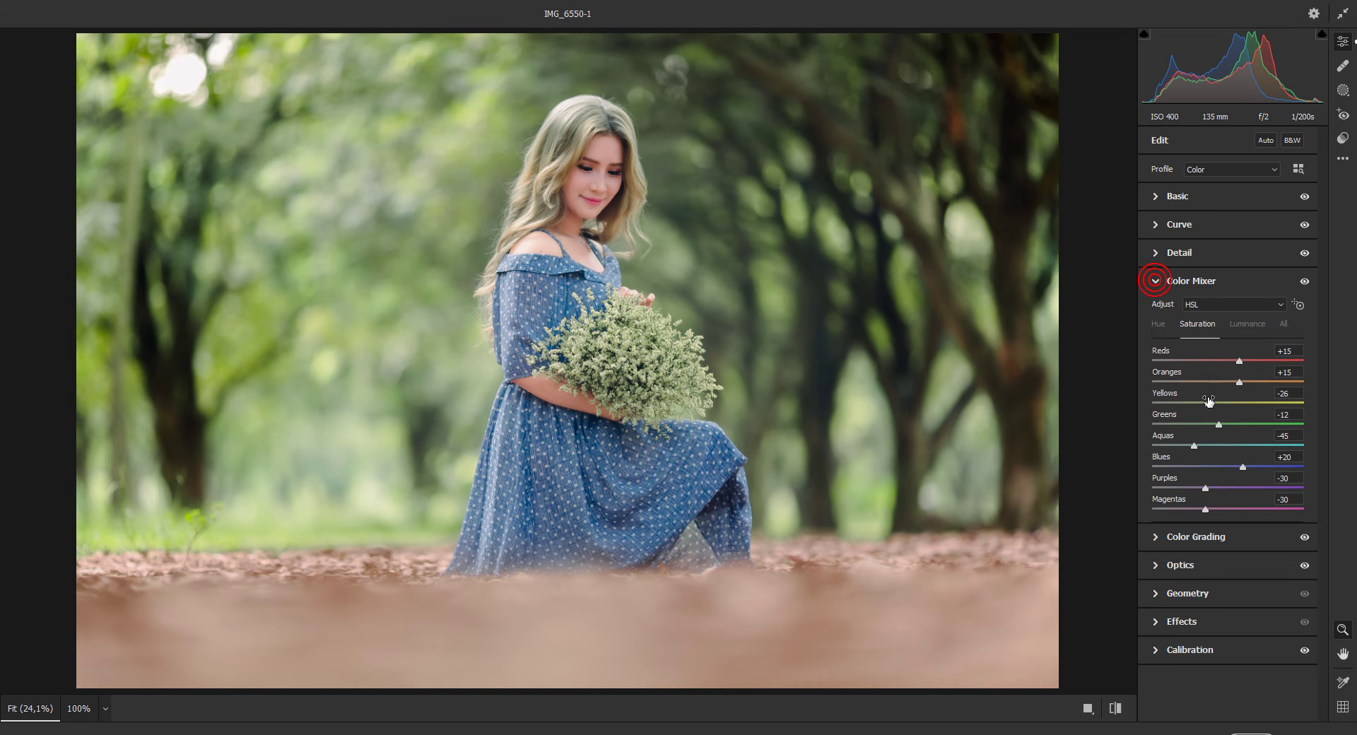
drag(1220, 424, 1245, 429)
click(1156, 280)
click(1160, 197)
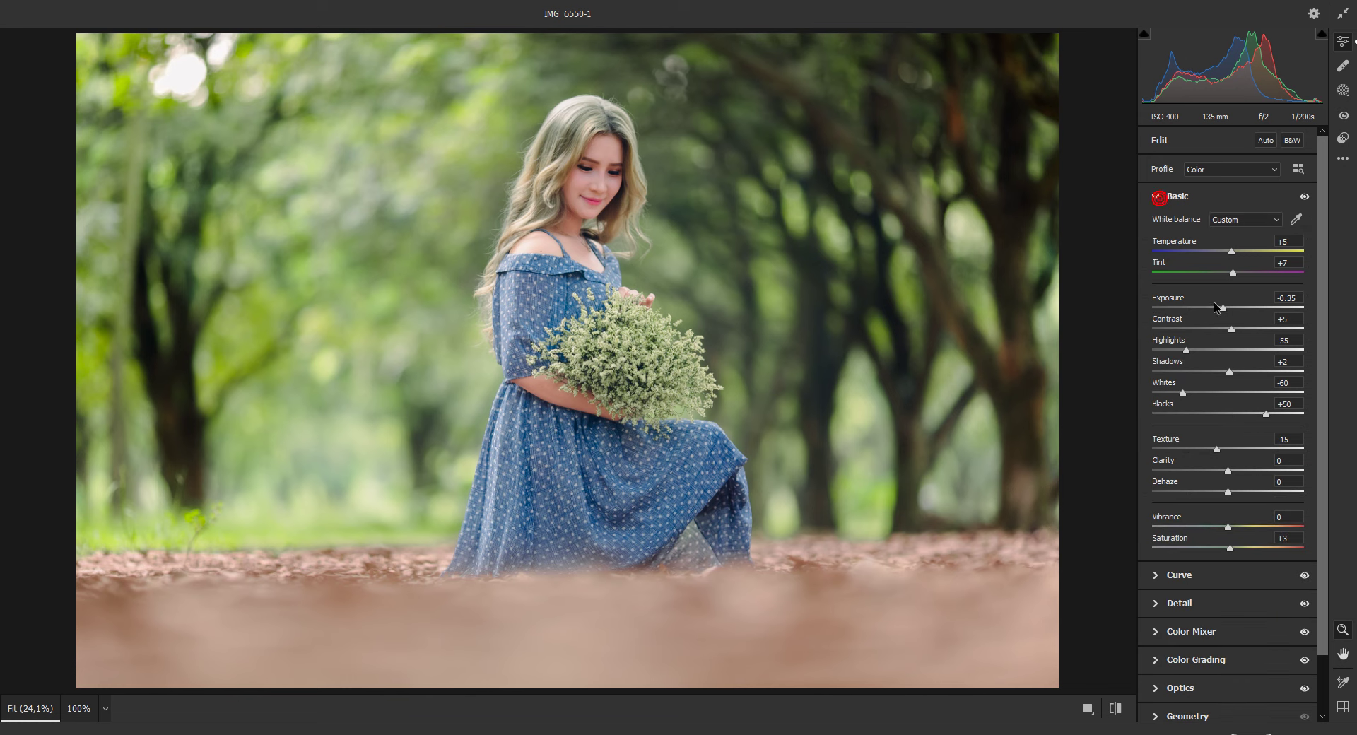
mouse_move(1231, 331)
mouse_down()
mouse_move(1217, 332)
mouse_move(1232, 309)
mouse_move(1249, 340)
mouse_move(1227, 309)
mouse_up()
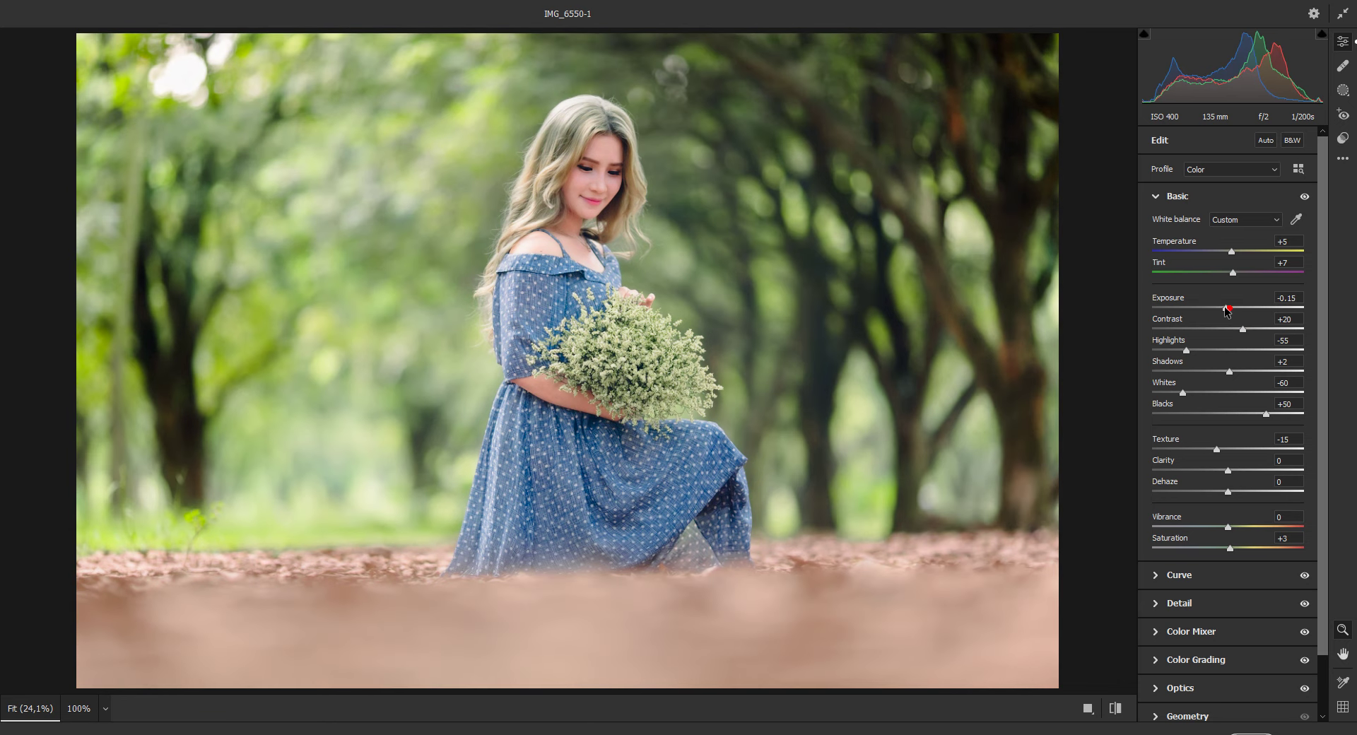
double_click(1226, 309)
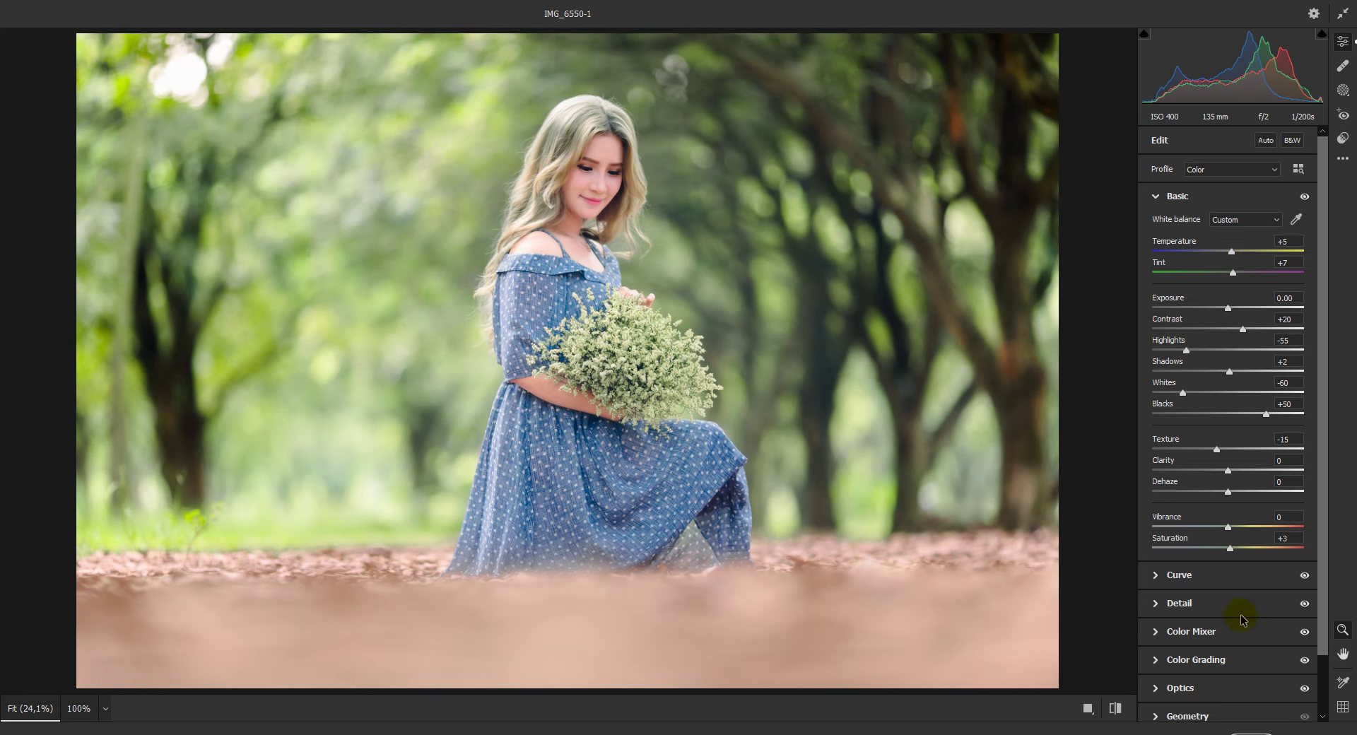
click(603, 188)
click(685, 250)
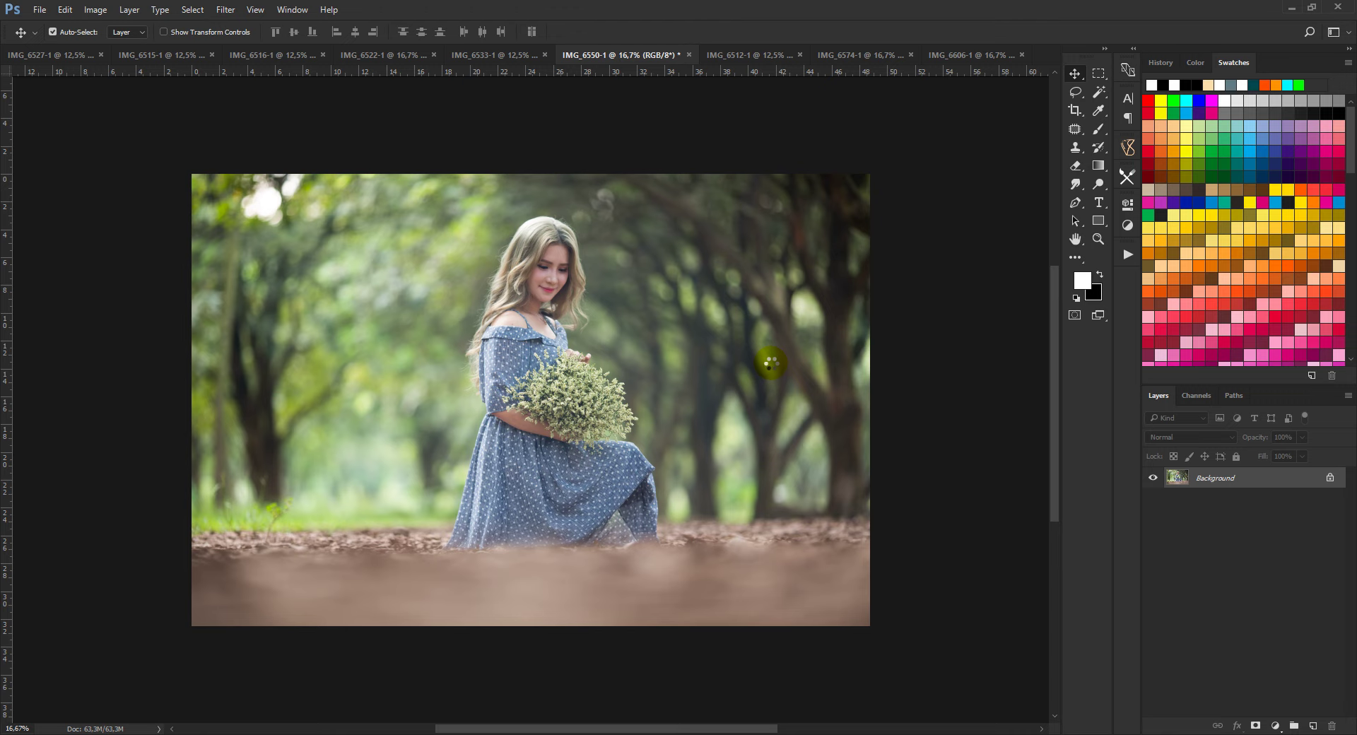
- Open the IMG_6512-1 bicycle photo in the Camera Raw Filter and apply the vol. 12 preset
click(751, 55)
click(226, 9)
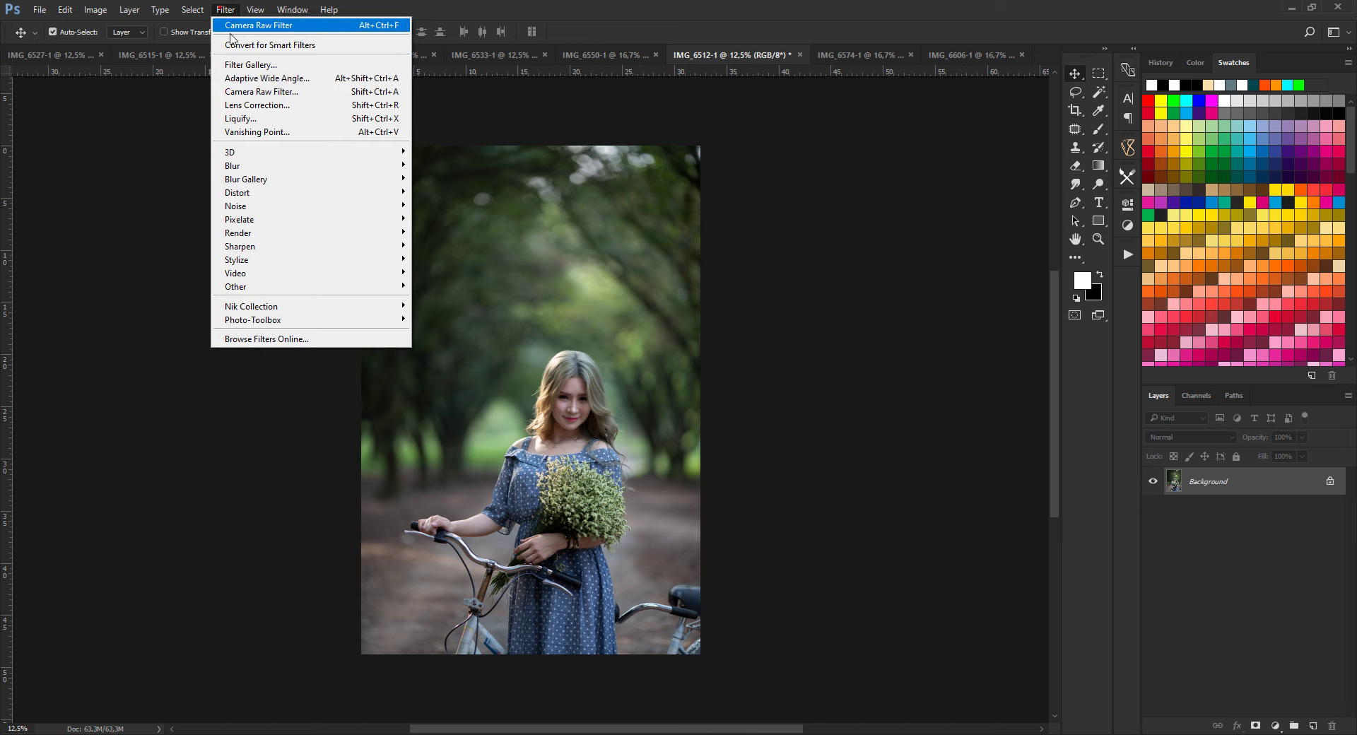
click(248, 97)
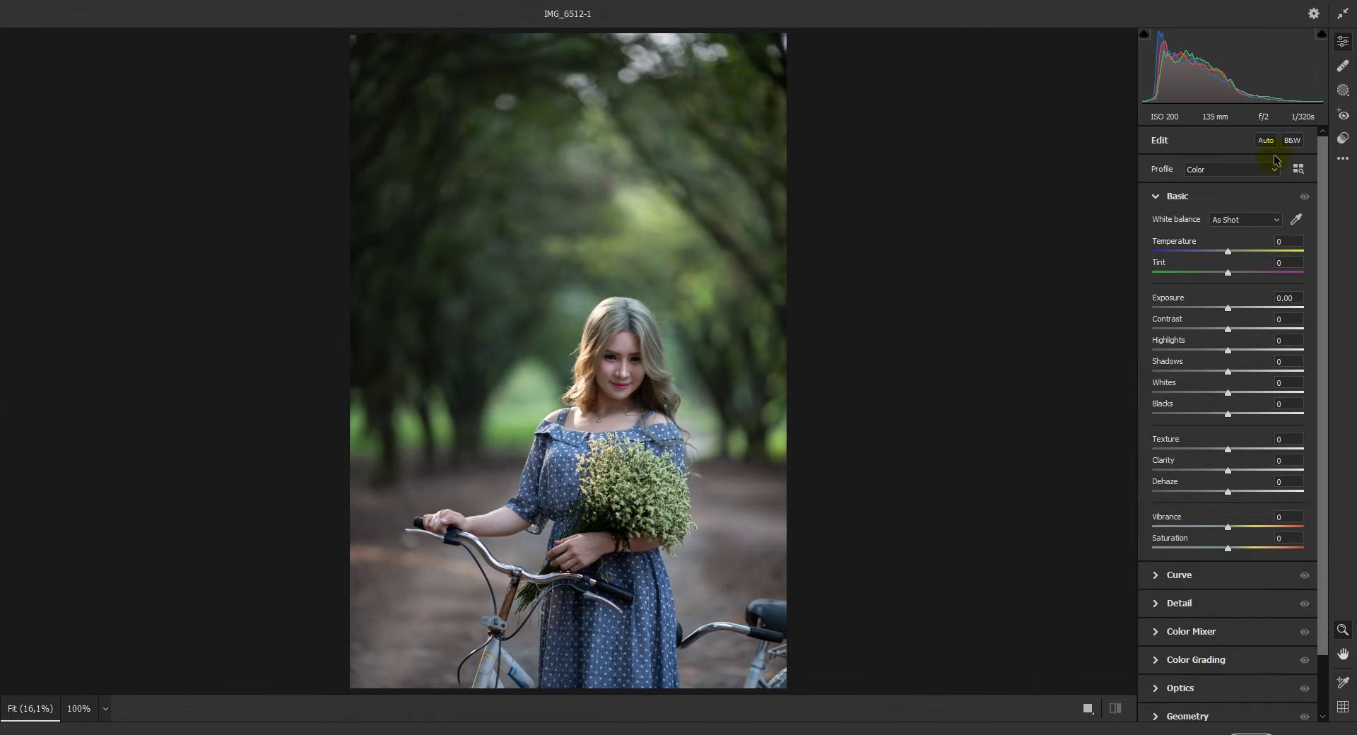
click(1342, 138)
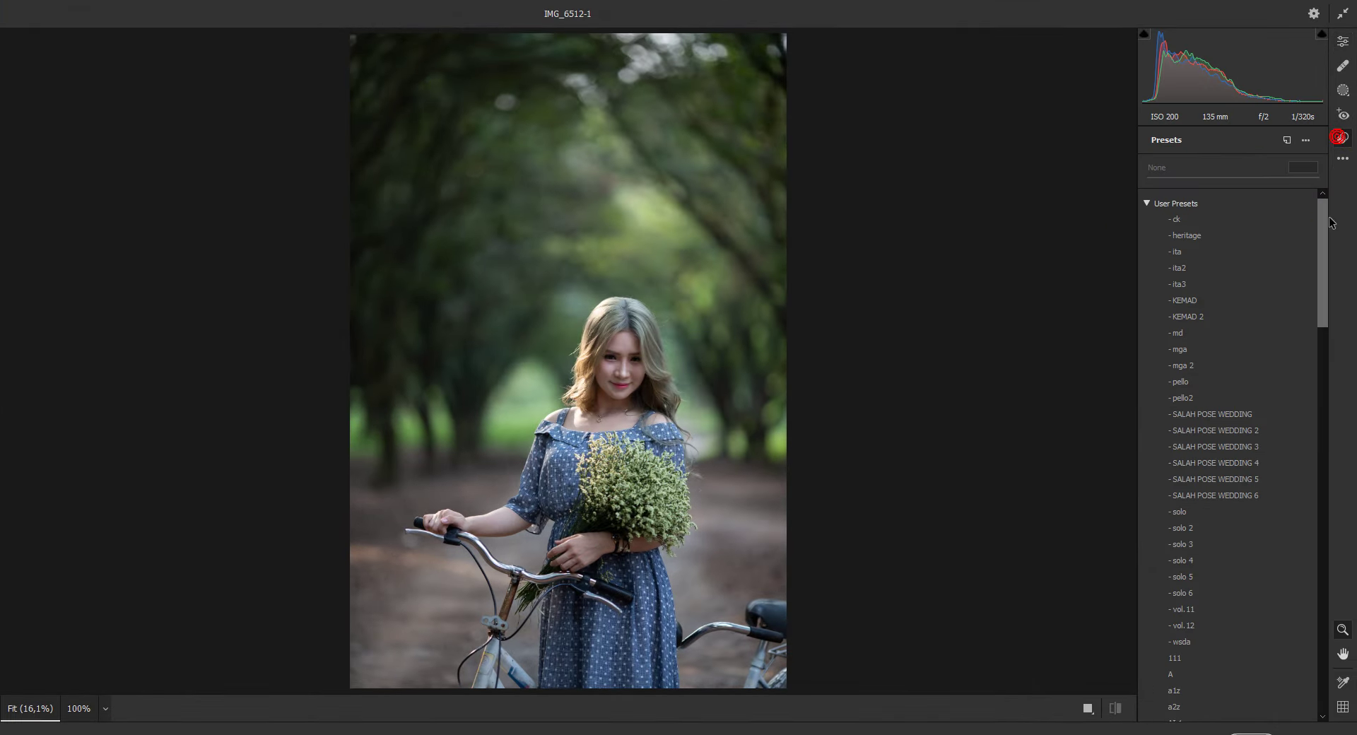
scroll(1327, 227, down, 1)
drag(1328, 228, 1328, 242)
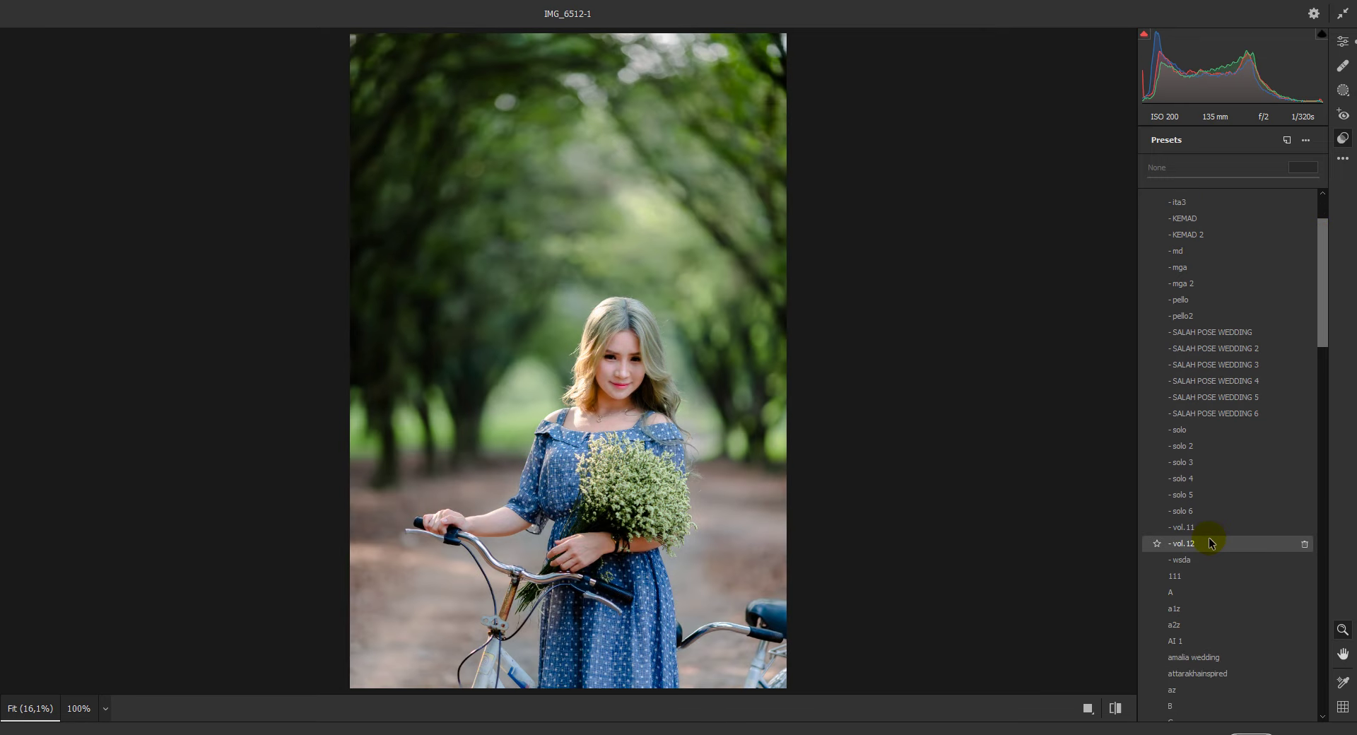
click(1211, 542)
key(e)
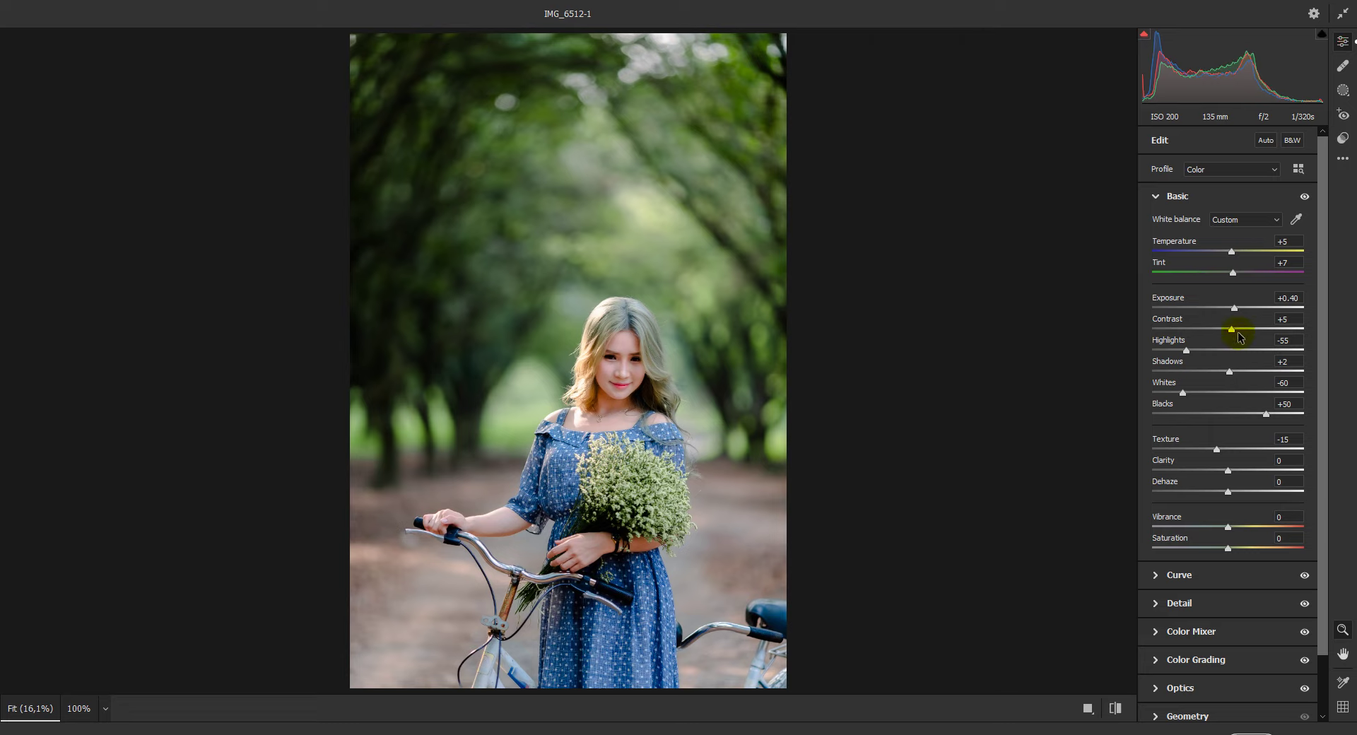
- Set Contrast to -5, Temperature to +7, and brighten Exposure to about +1.05
mouse_move(1232, 329)
mouse_down()
mouse_move(1220, 329)
mouse_move(1244, 311)
mouse_up()
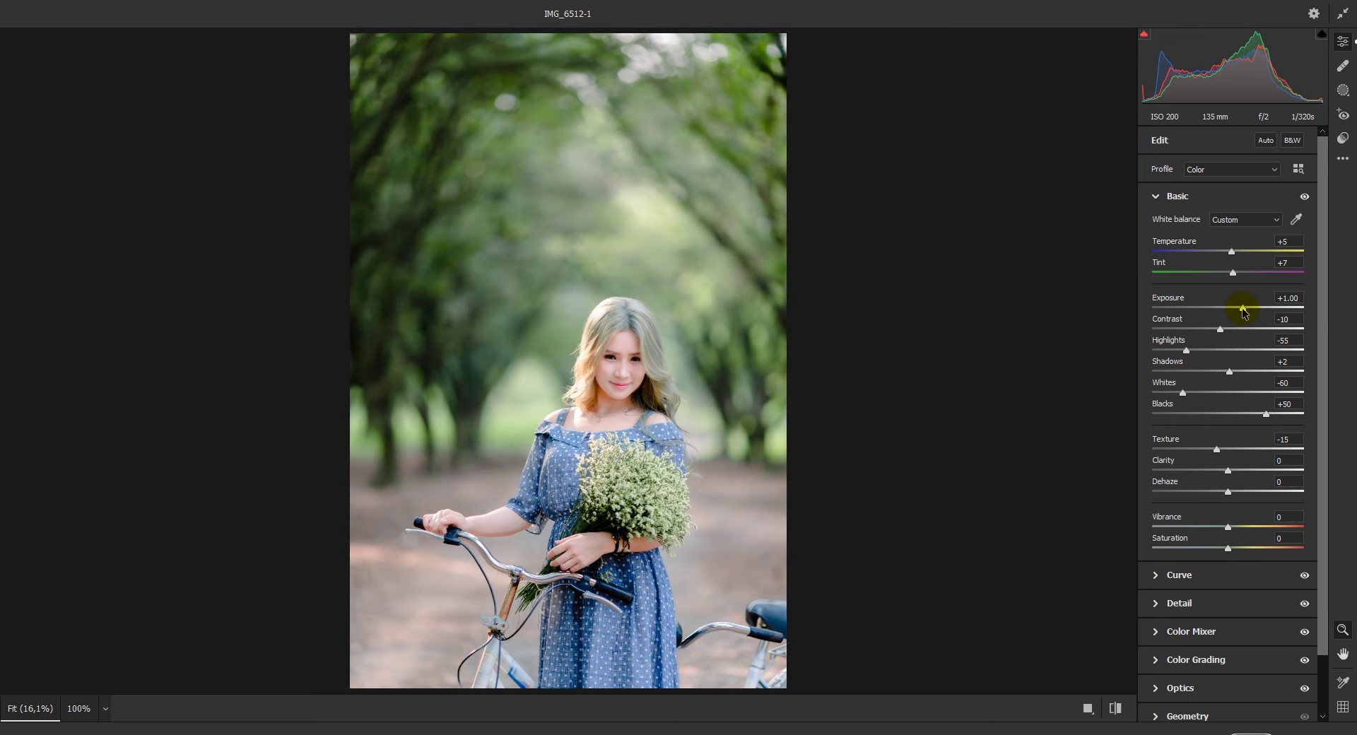
drag(1224, 330, 1240, 309)
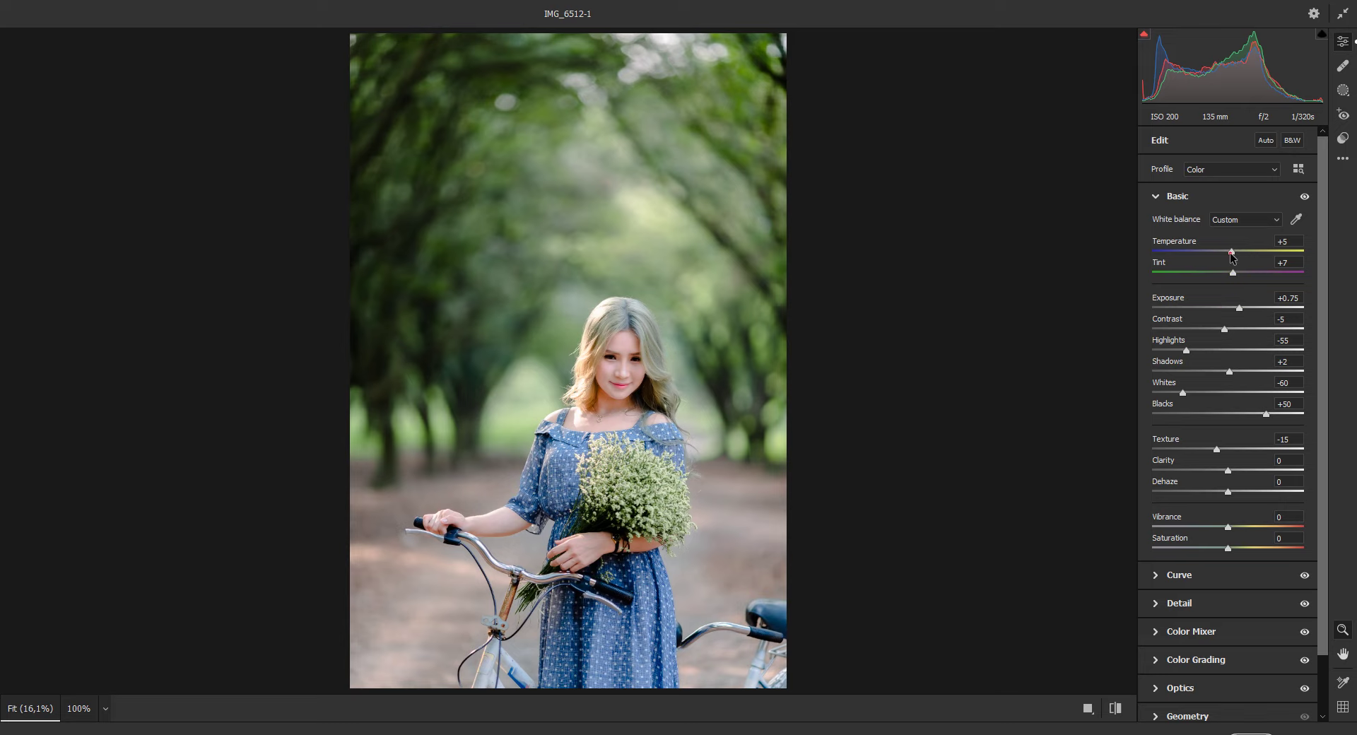
drag(1232, 256, 1234, 258)
drag(1239, 308, 1244, 311)
- Compare before/after, check the face at 100%, and ease Exposure back to +0.75
click(1088, 707)
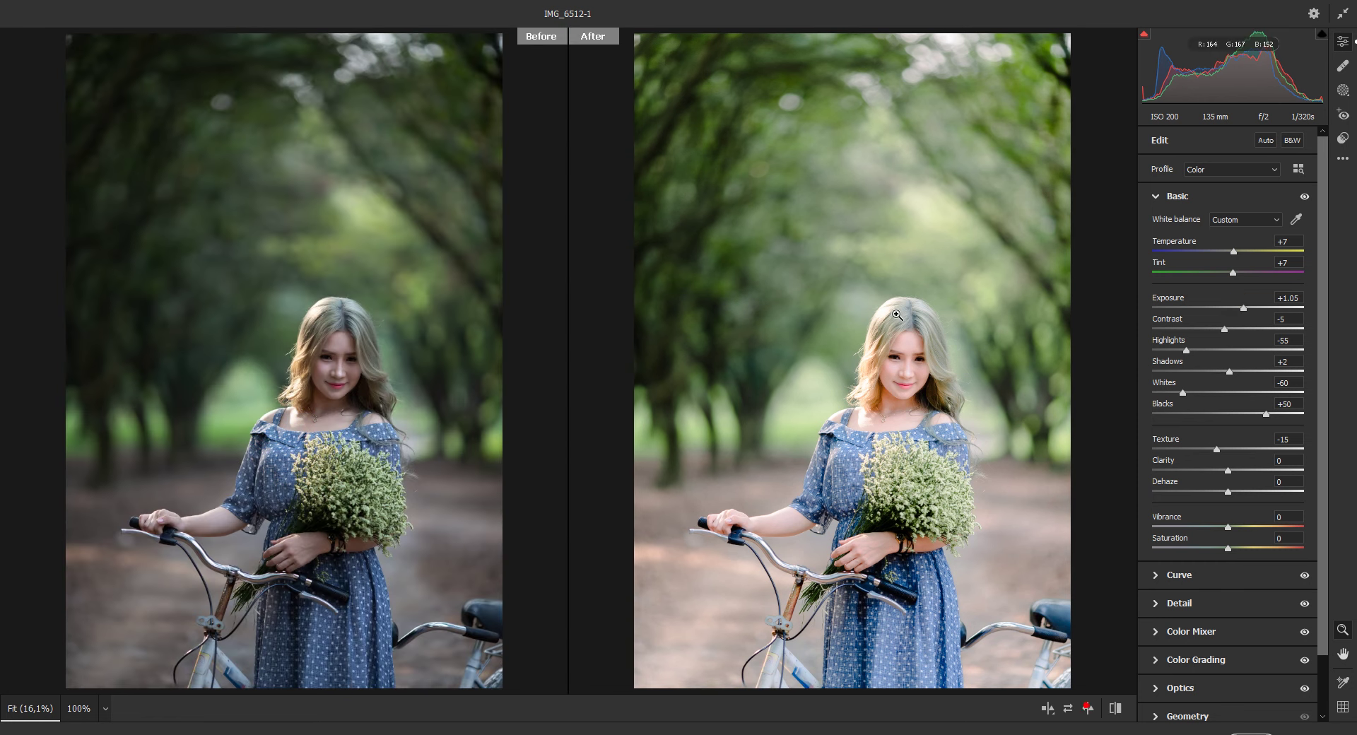
click(899, 313)
click(848, 242)
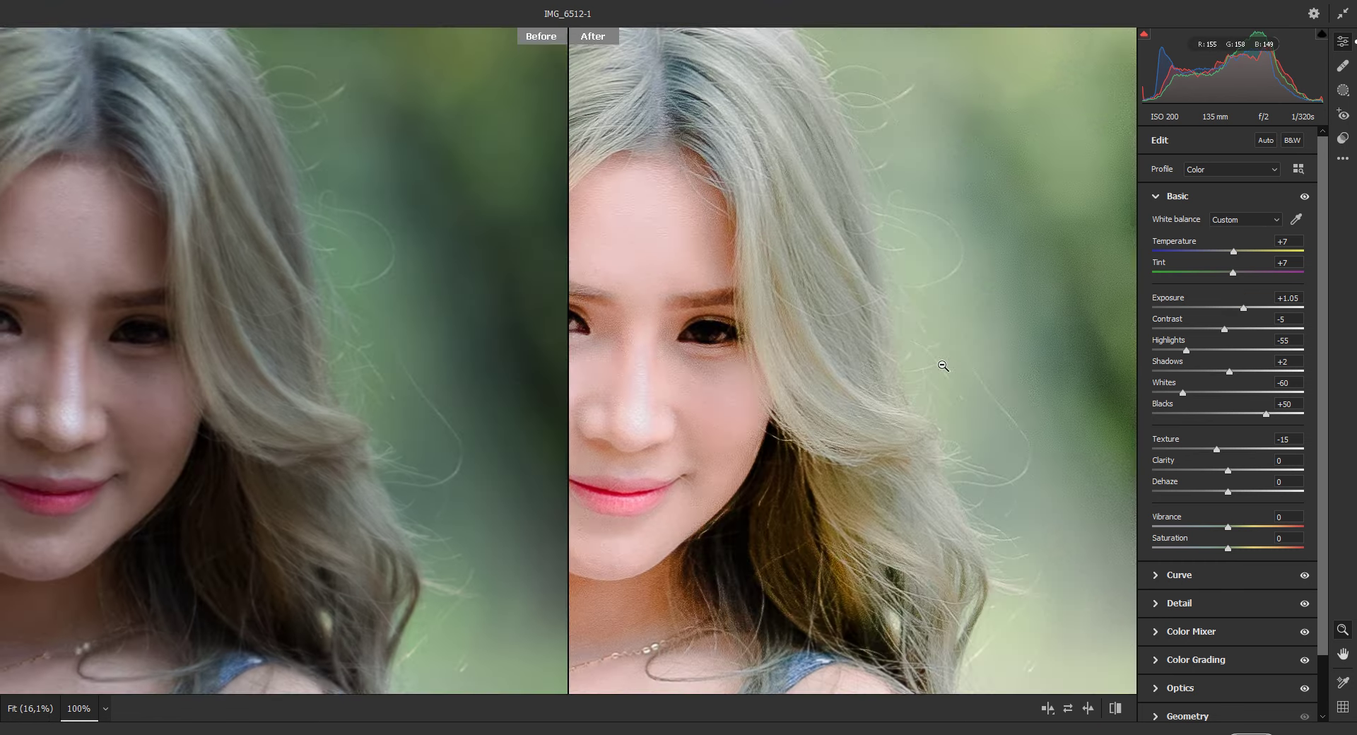
key(ctrl+0)
drag(1242, 309, 1239, 309)
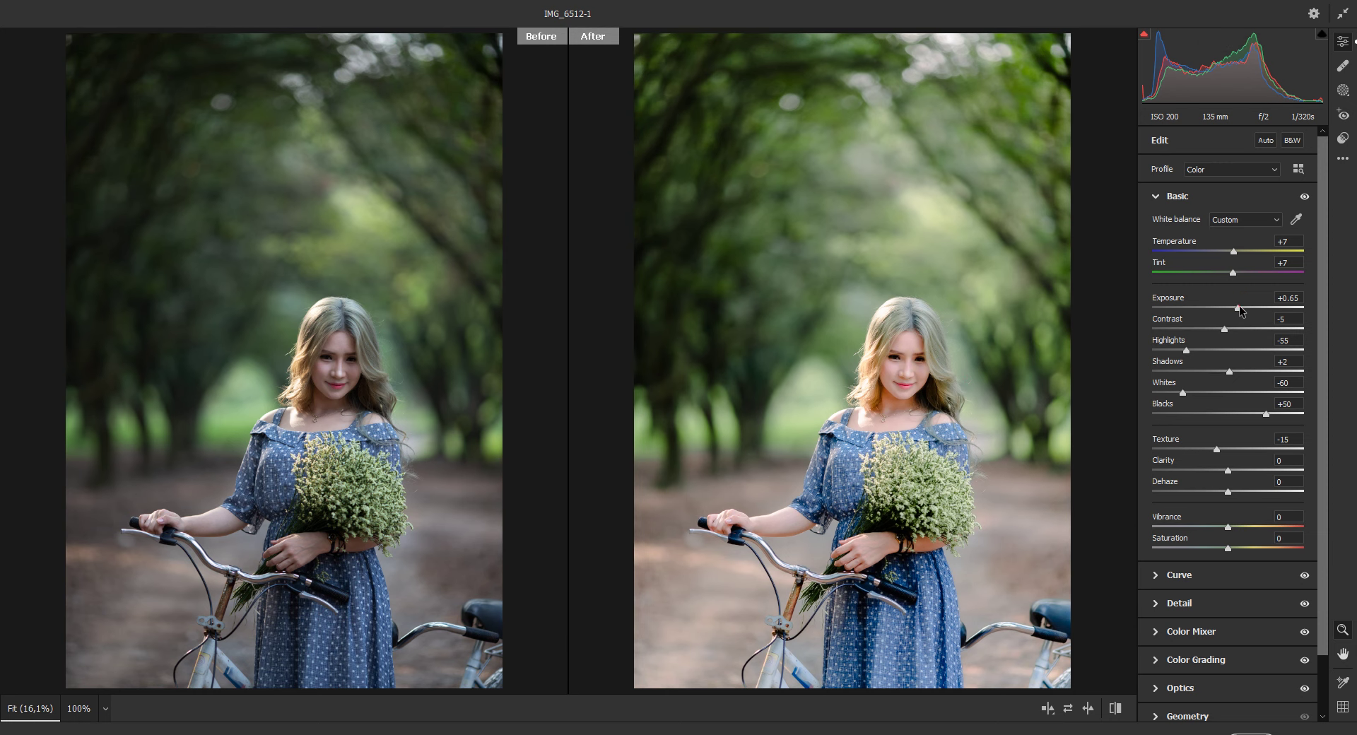
drag(1239, 308, 1240, 308)
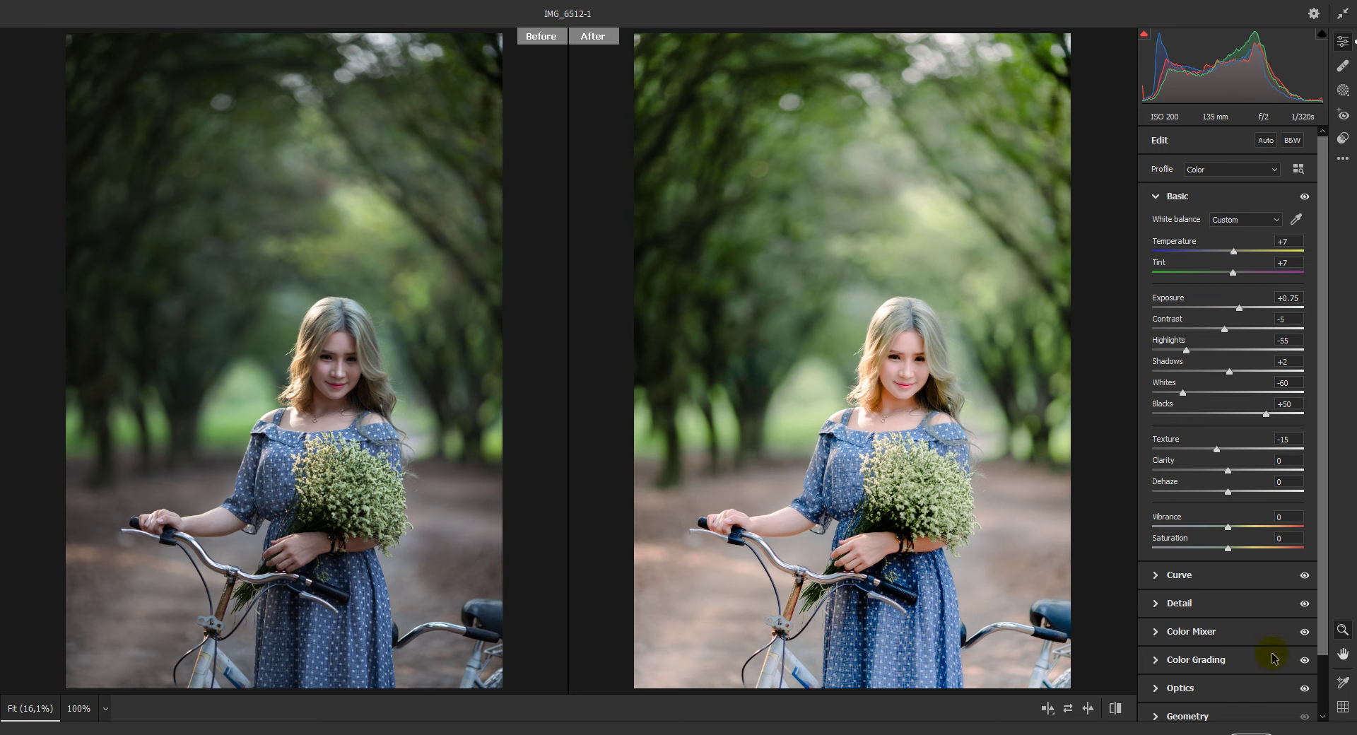
- Apply the IMG_6512-1 grade, then open IMG_6574-1 in the Camera Raw Filter
key(Return)
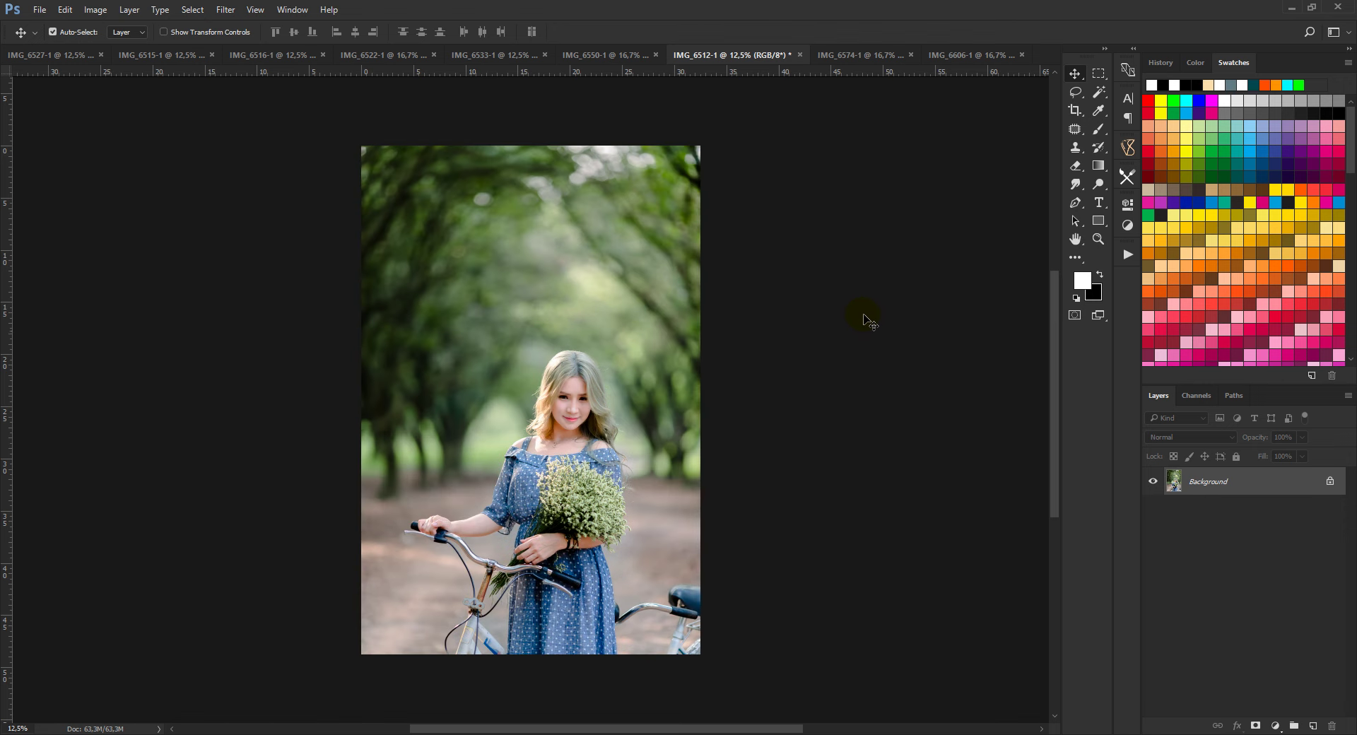
click(853, 63)
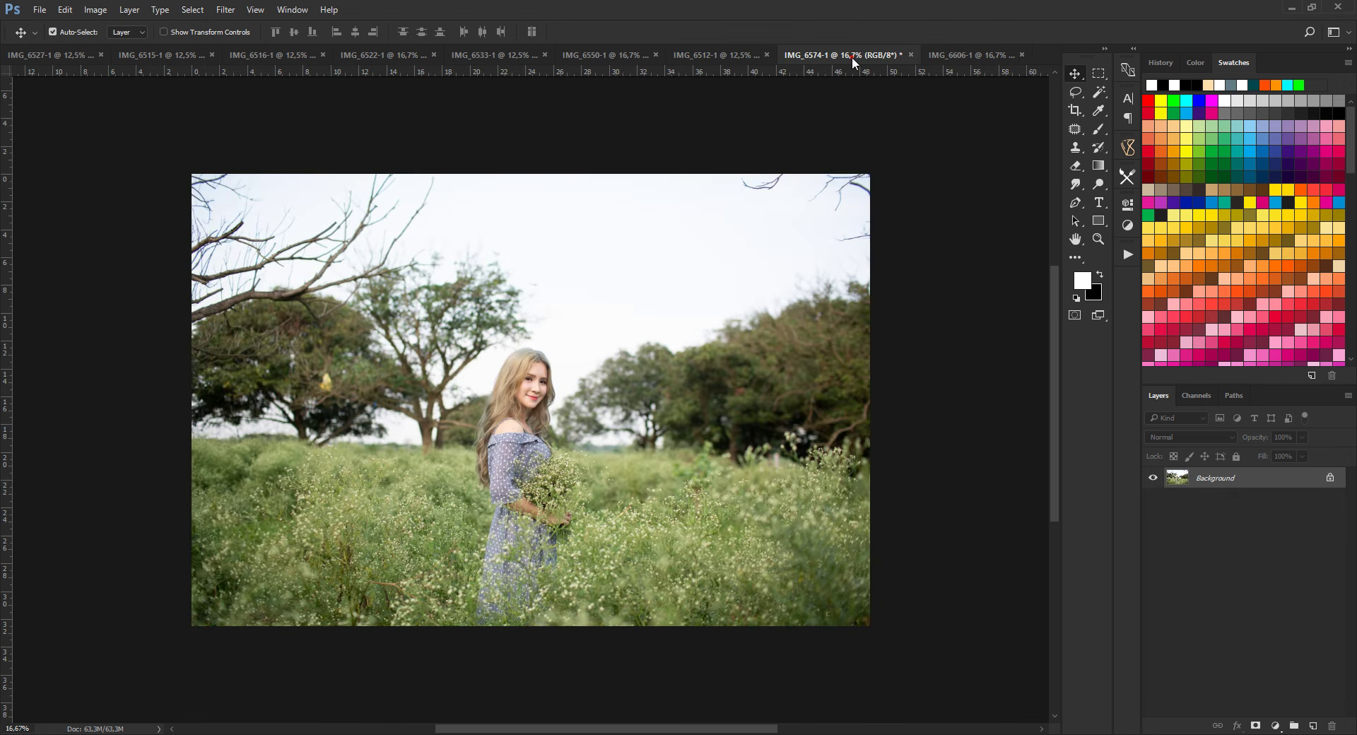
click(226, 10)
click(251, 92)
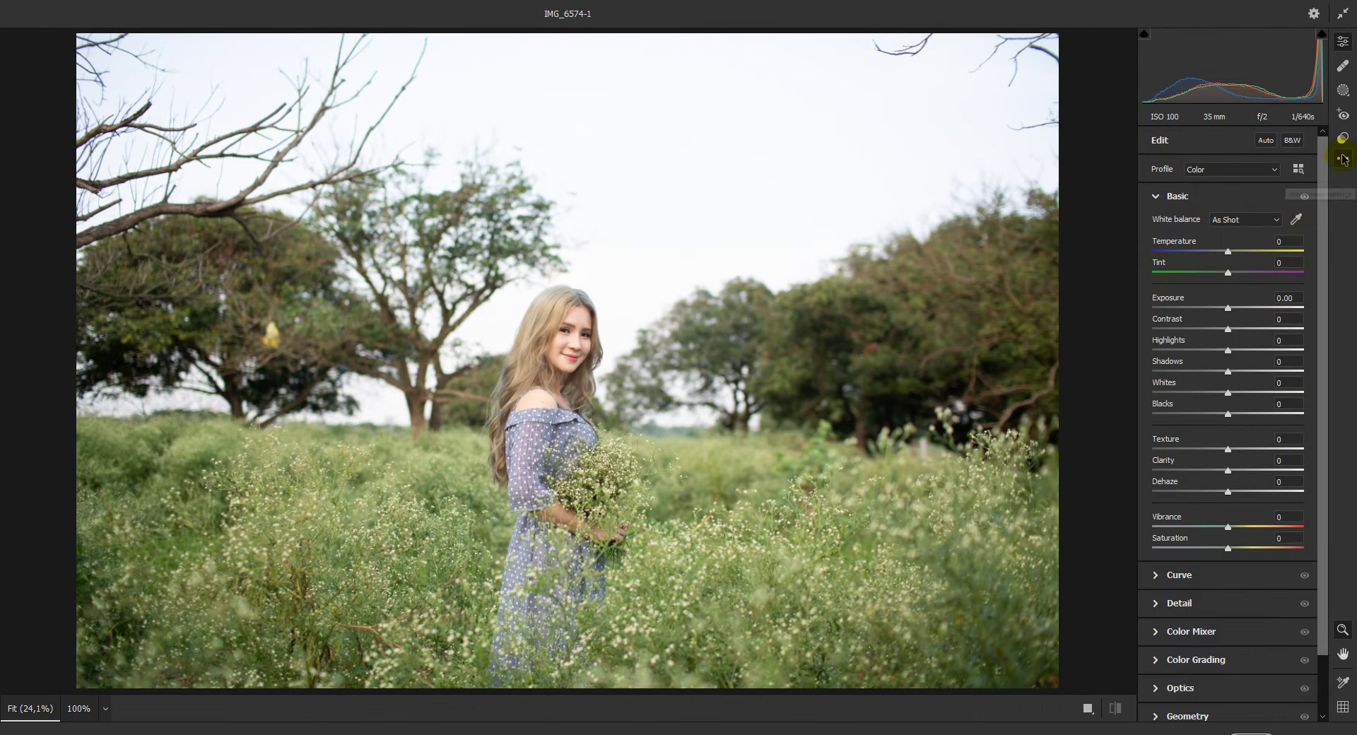
- Apply the vol. 12 preset, cool Temperature to -7, set Exposure to -0.40, and compare before/after
click(1342, 139)
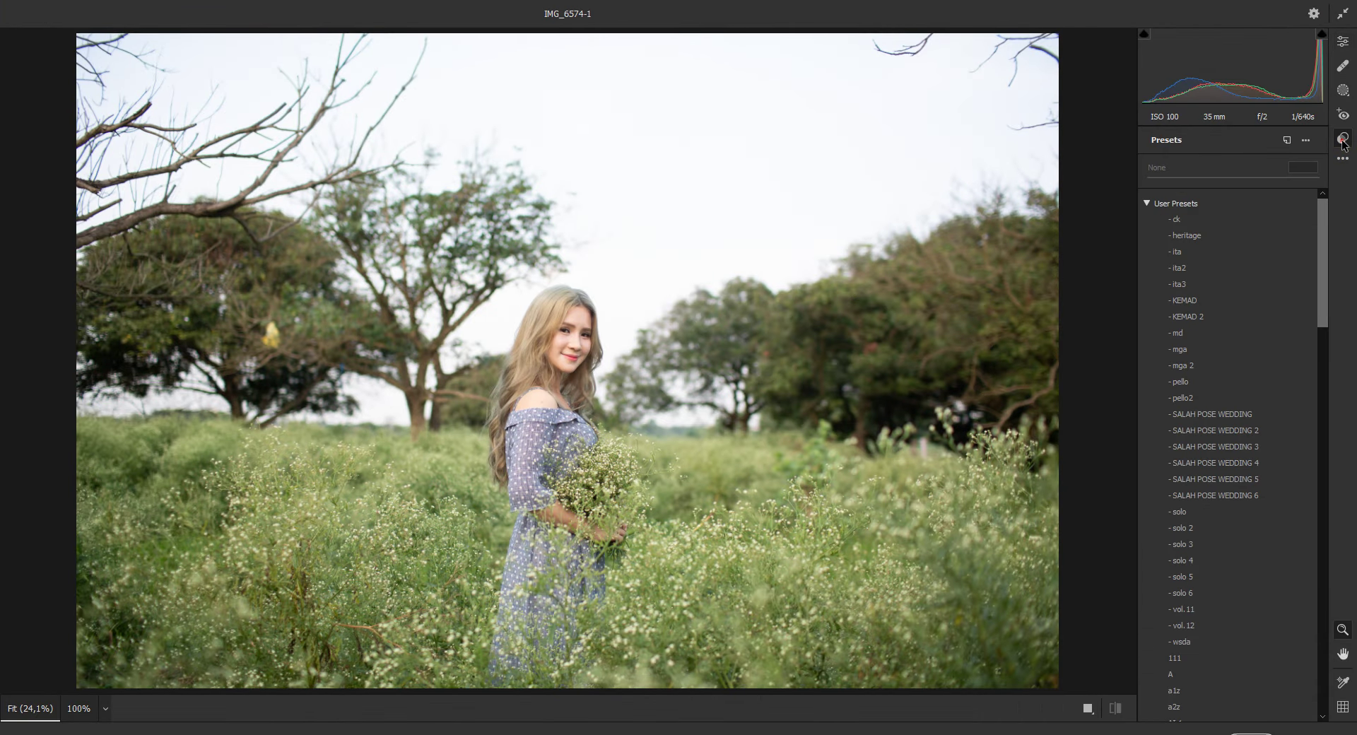
scroll(1244, 452, down, 3)
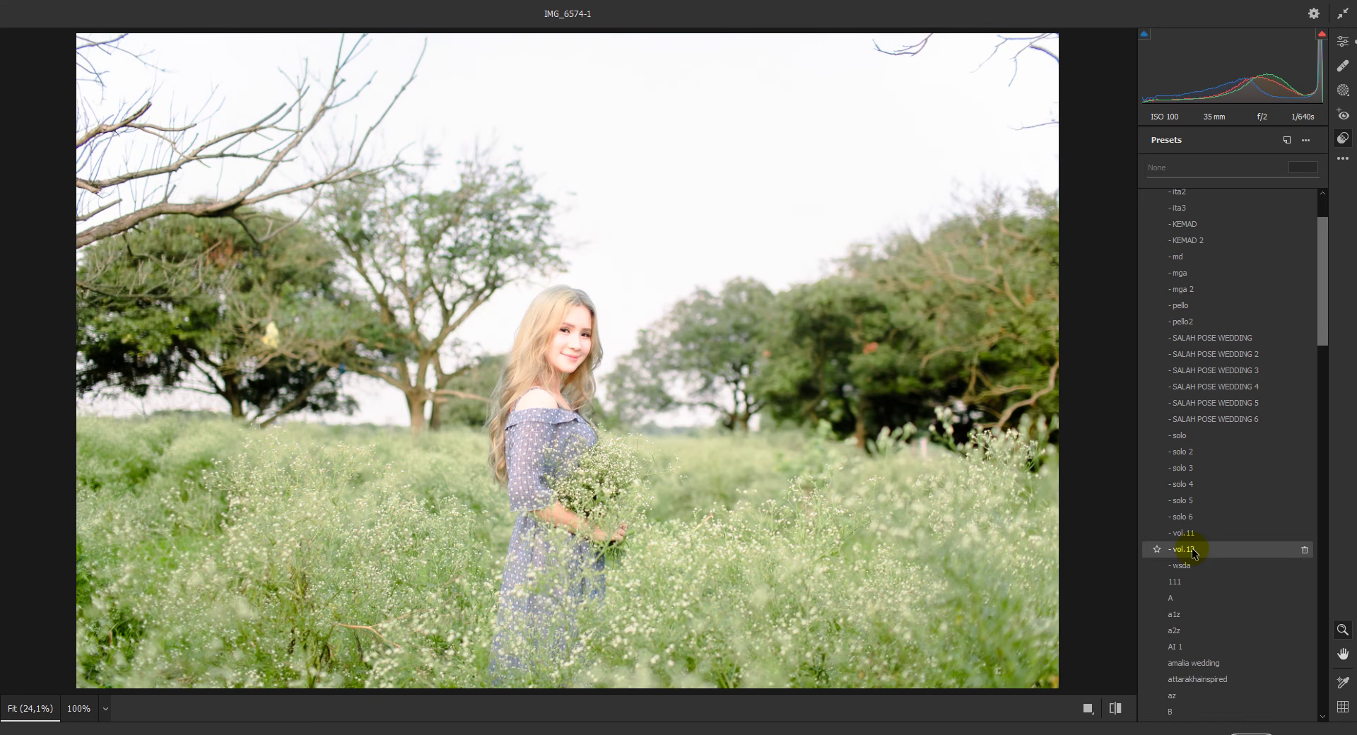
click(1193, 562)
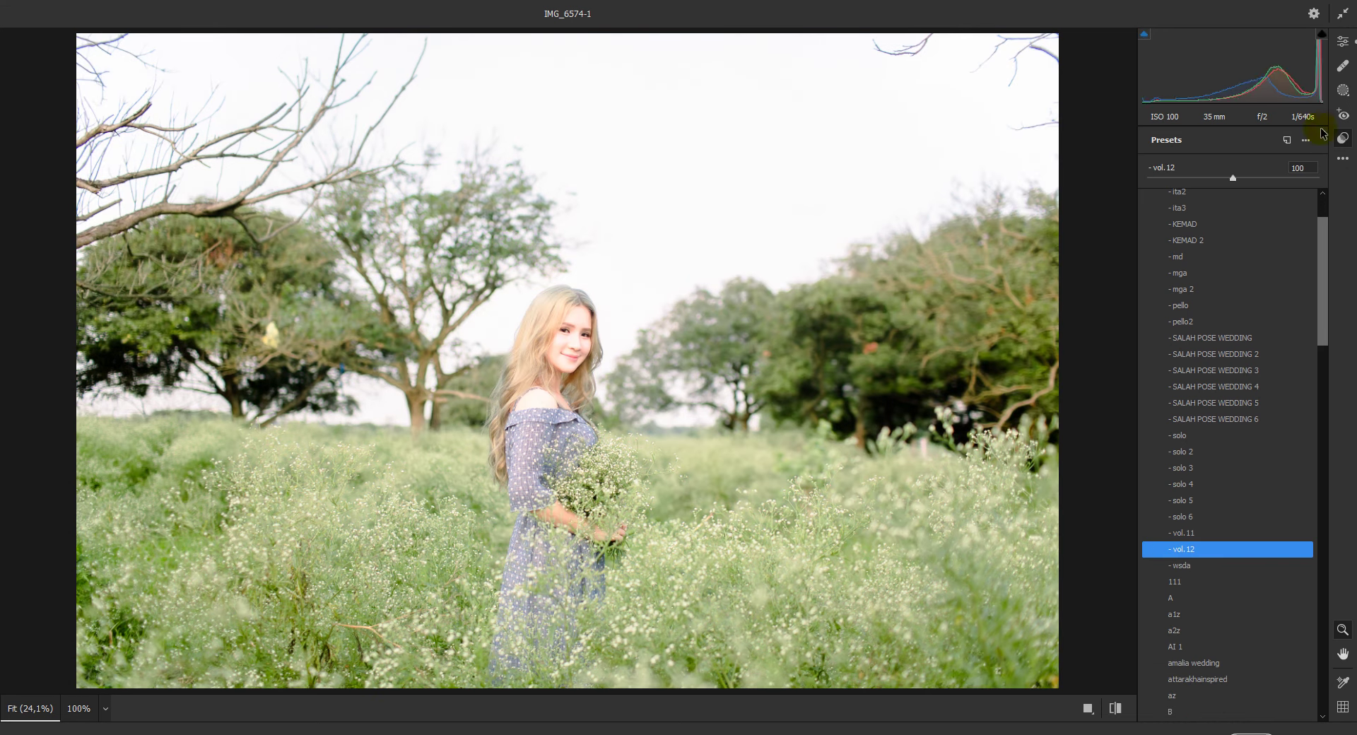
click(1342, 42)
drag(1238, 306, 1218, 309)
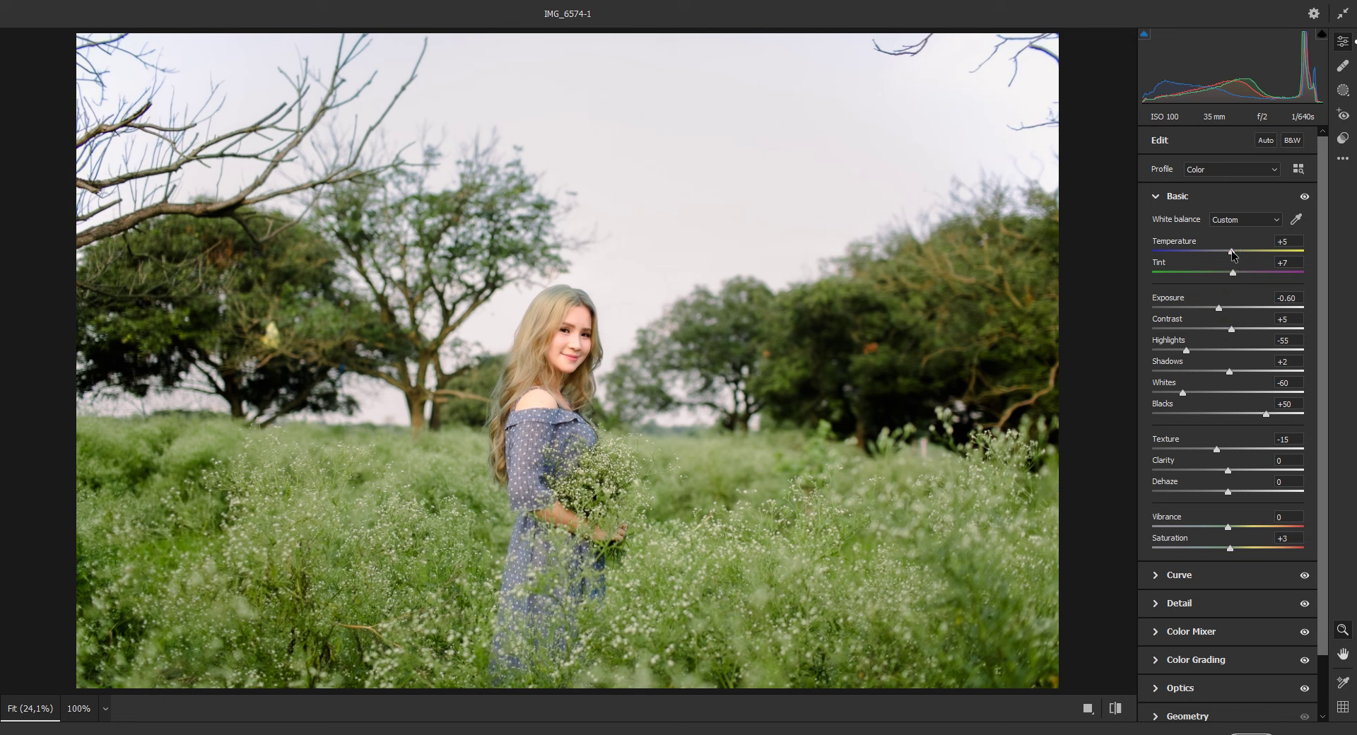
drag(1231, 251, 1224, 253)
drag(1219, 308, 1223, 308)
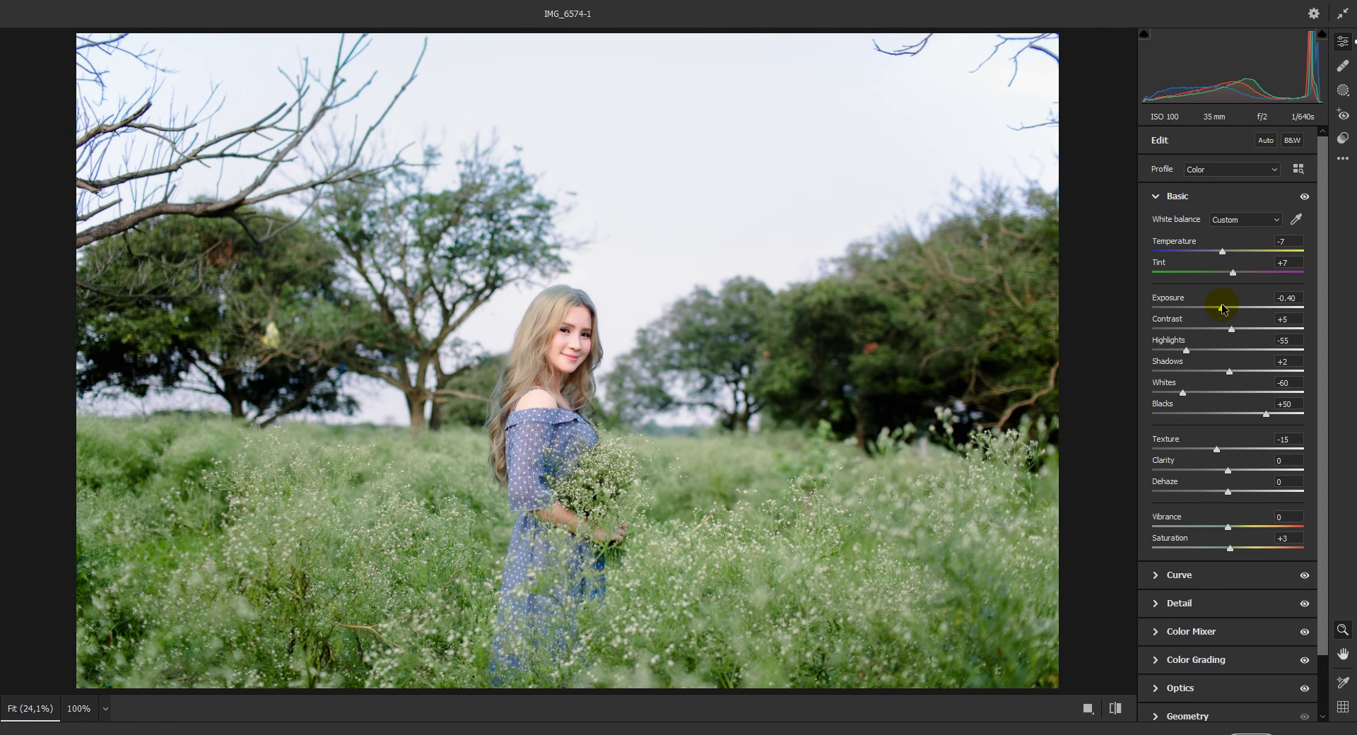
click(1088, 708)
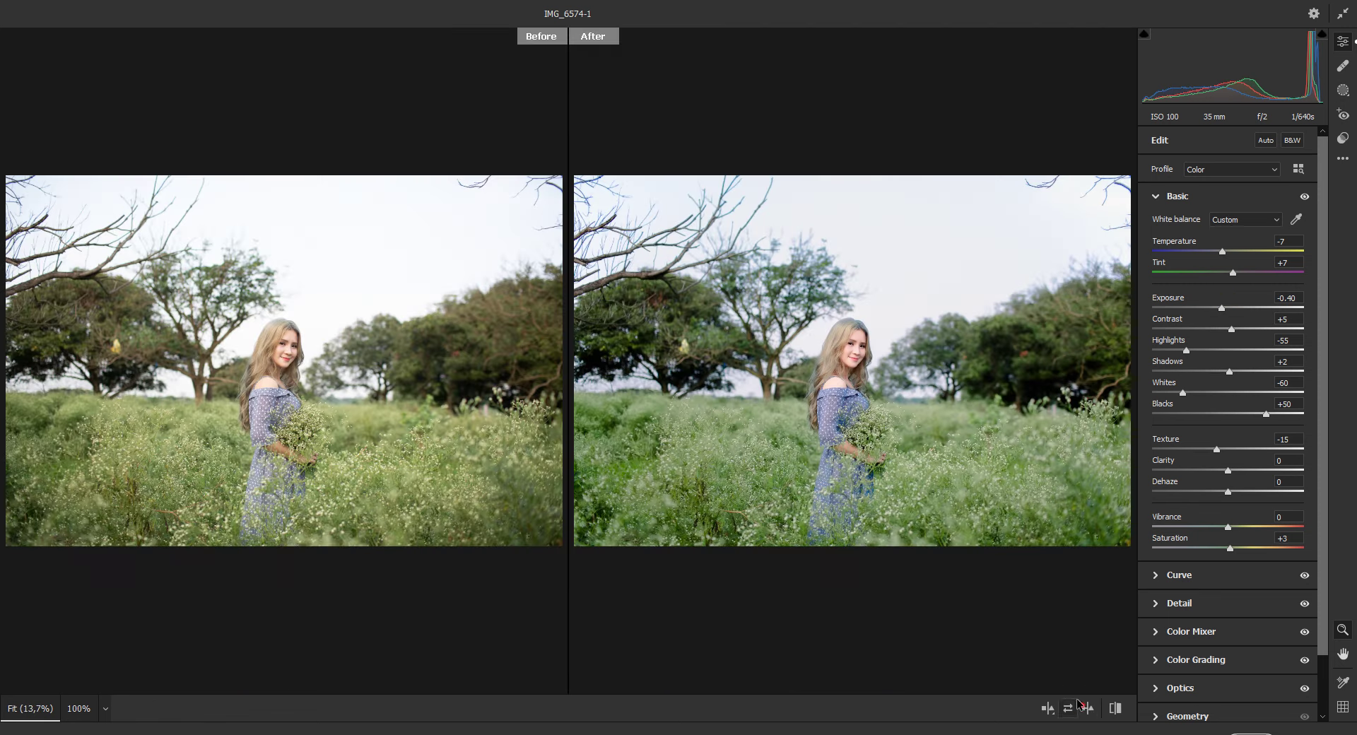
- Check IMG_6574-1's face up close and review the Detail sharpening and noise settings
click(852, 363)
click(851, 362)
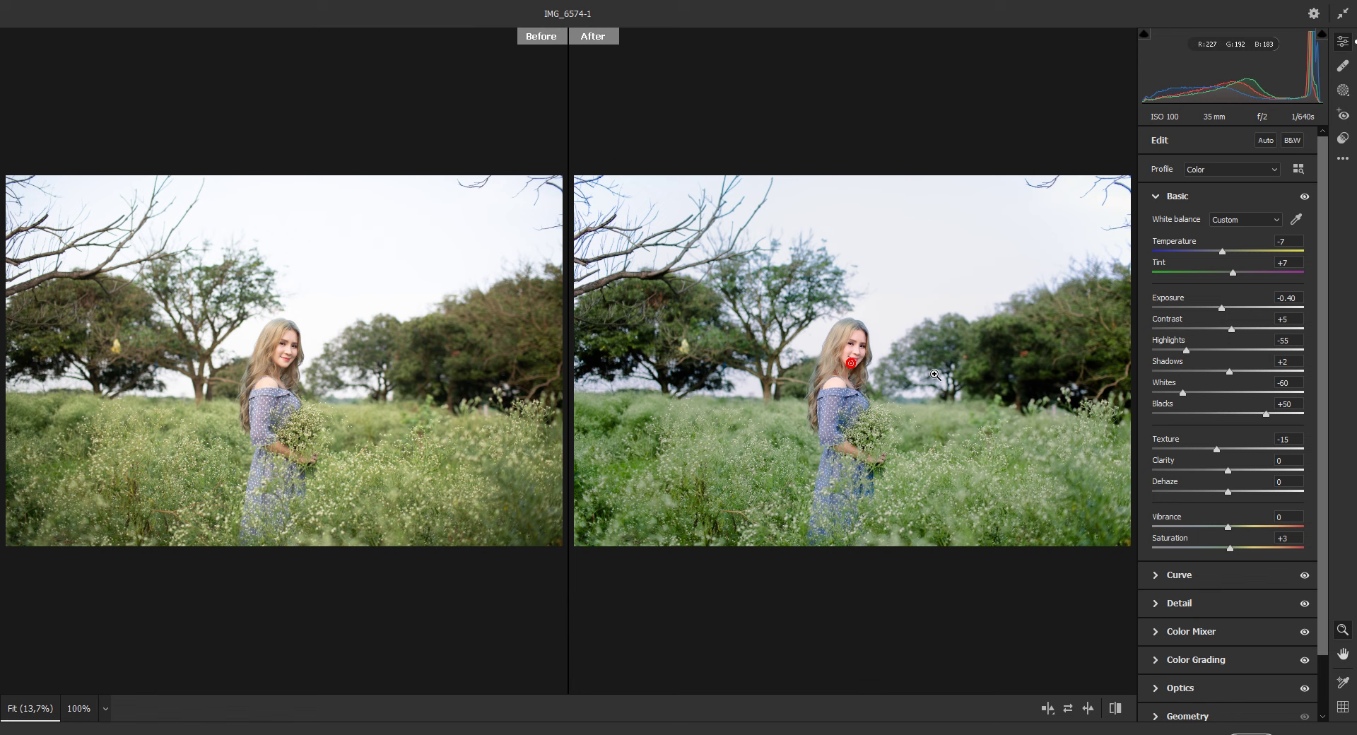
click(1156, 196)
click(1158, 253)
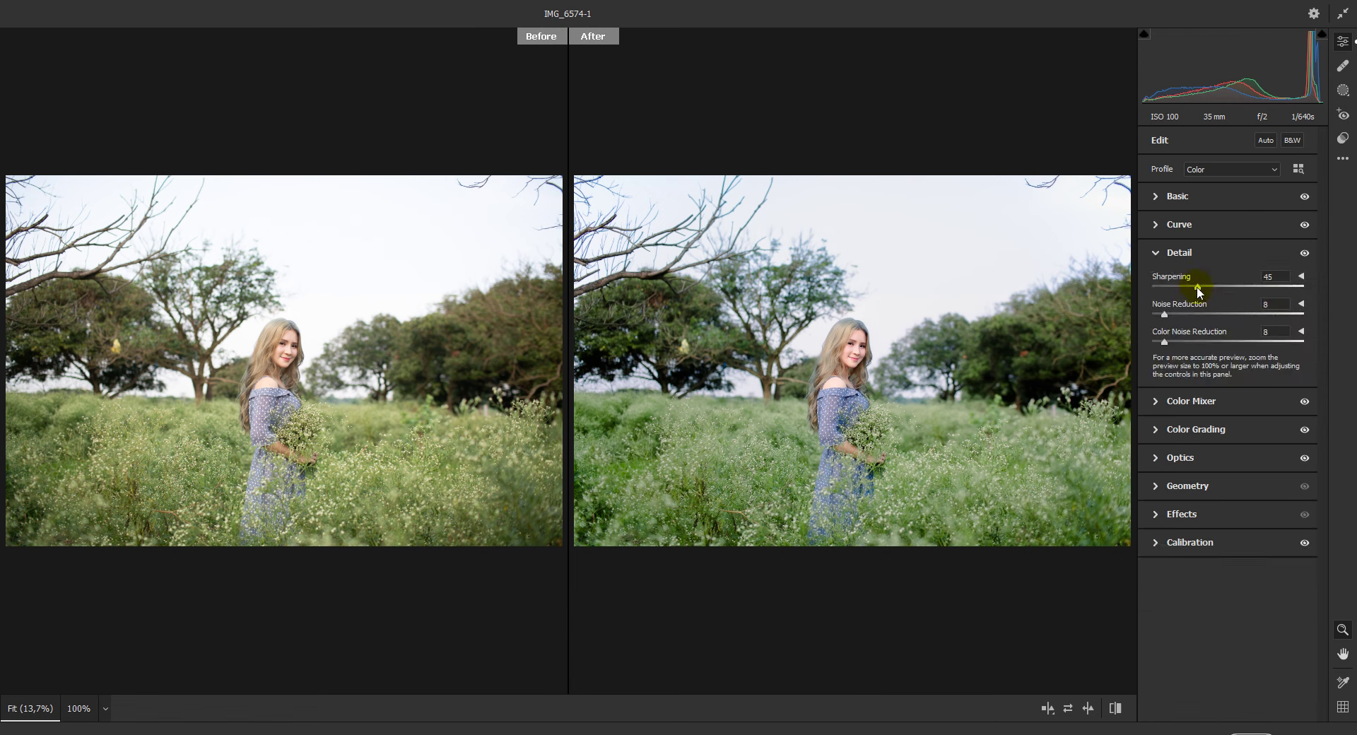
click(1158, 242)
click(1155, 196)
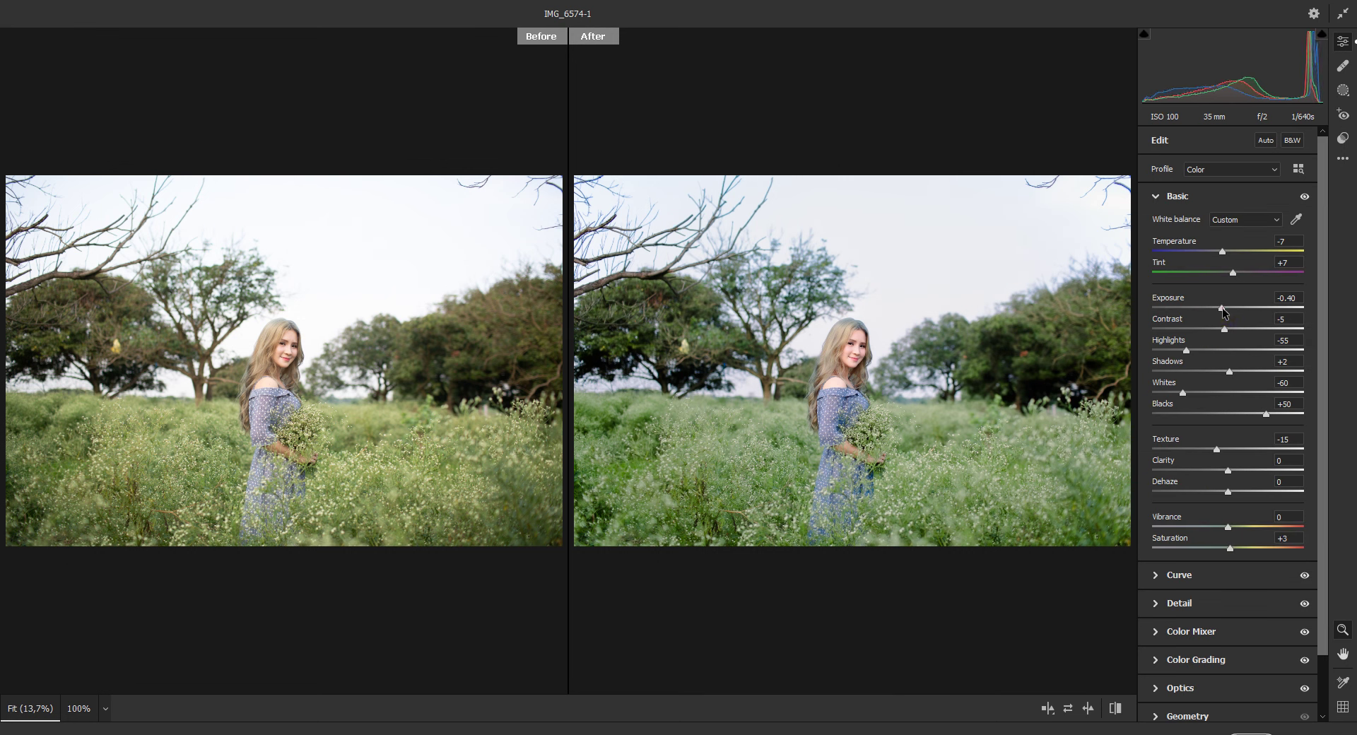
- Ease Exposure to -0.30, inspect the face at 100%, and commit the Camera Raw edits
drag(1222, 308, 1221, 308)
click(863, 364)
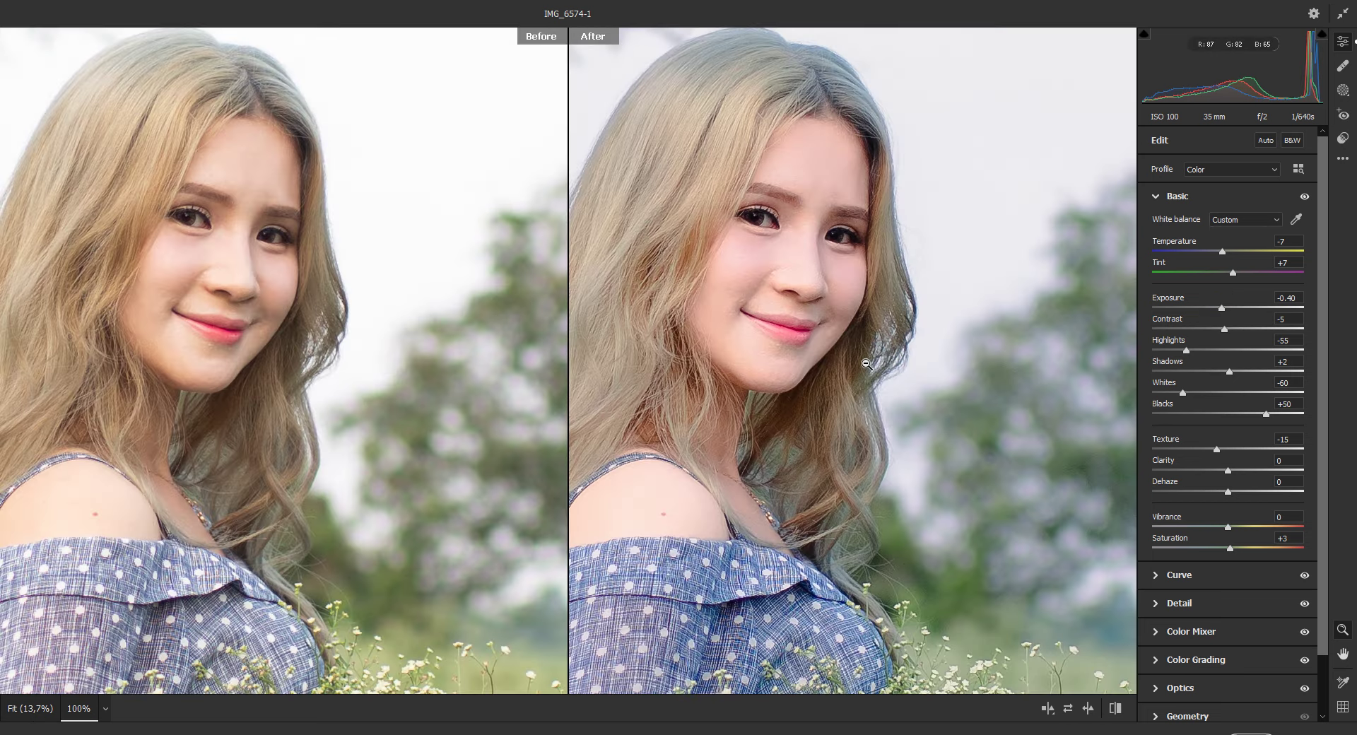
click(864, 364)
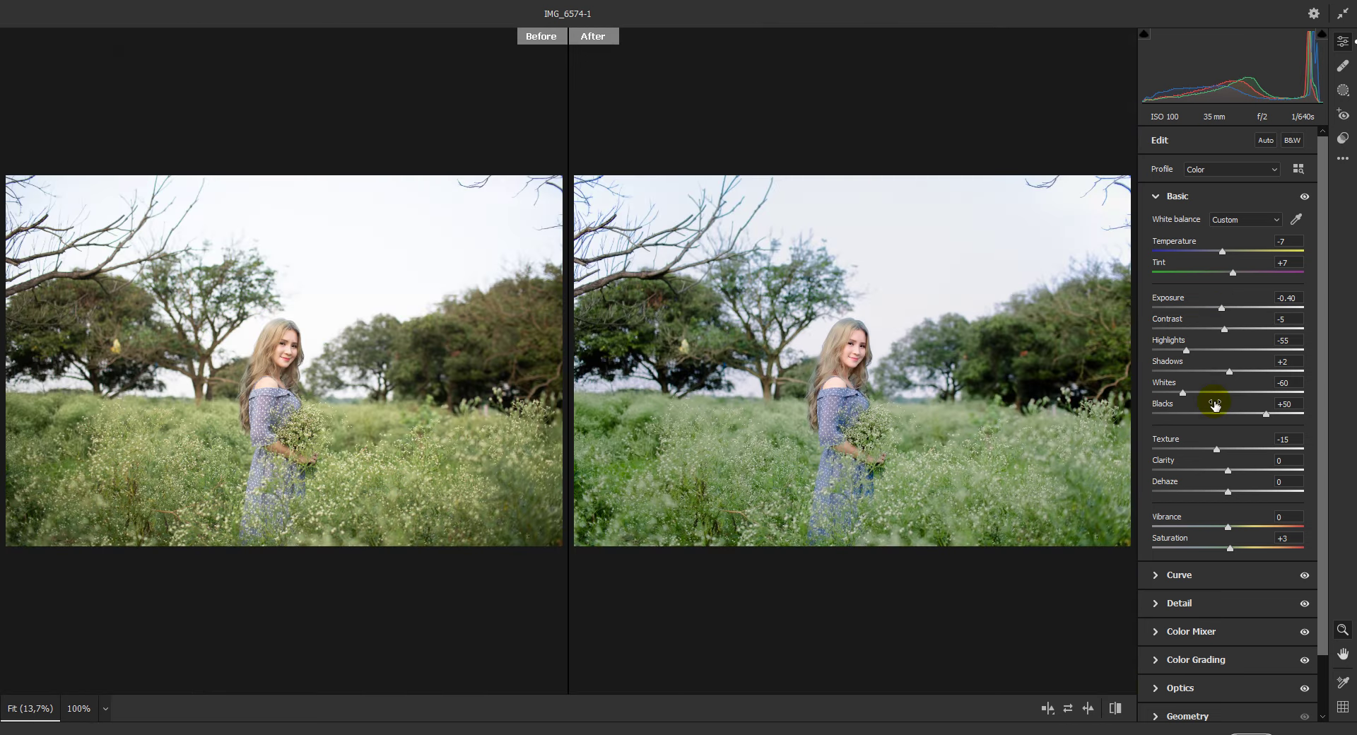
click(1221, 309)
drag(1222, 309, 1233, 276)
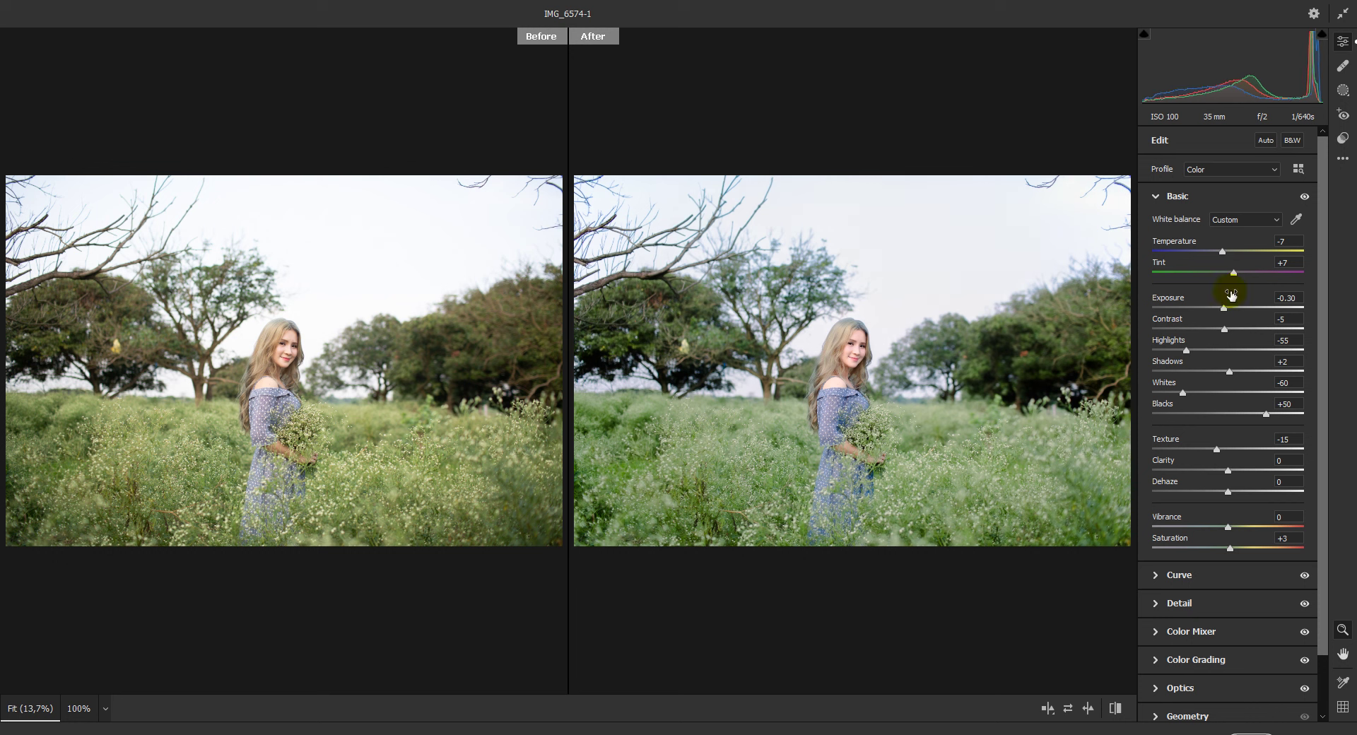
key(Return)
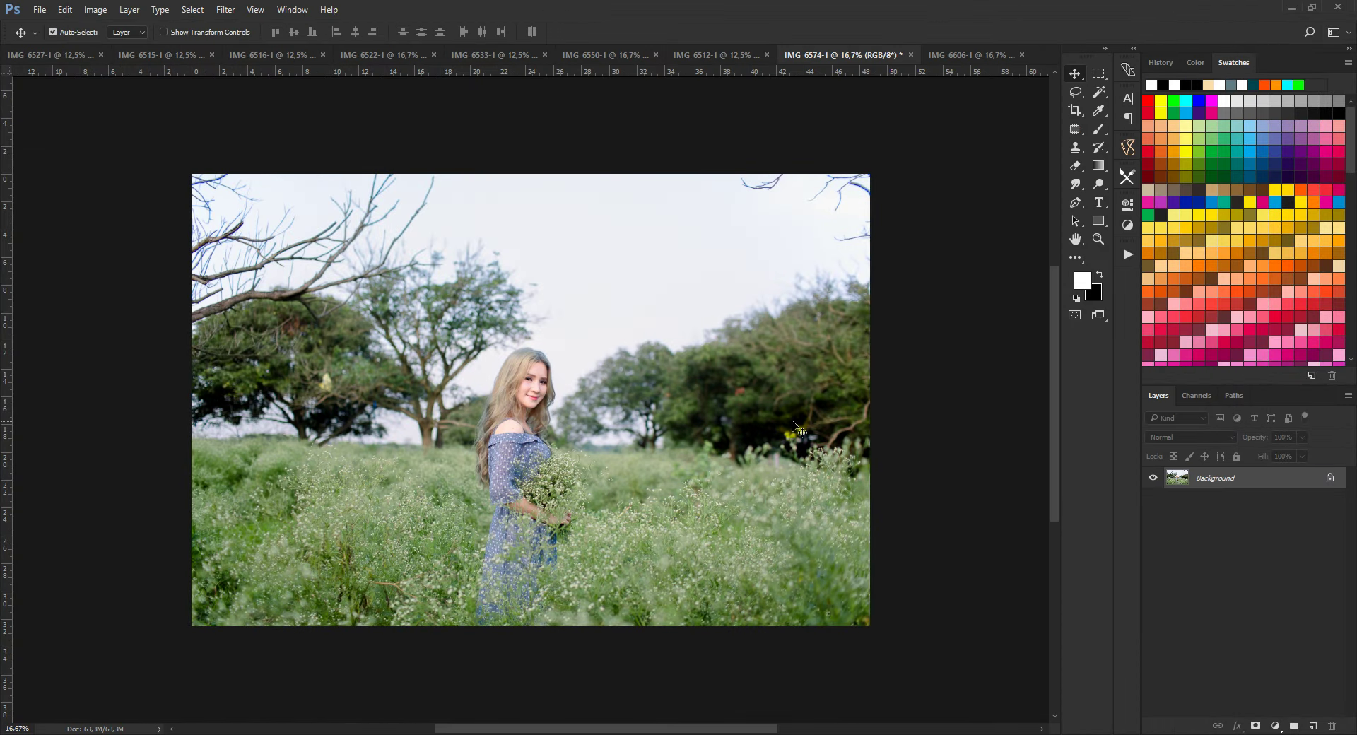
- Open IMG_6606-1 in the Camera Raw Filter and apply the vol. 12 preset
click(951, 55)
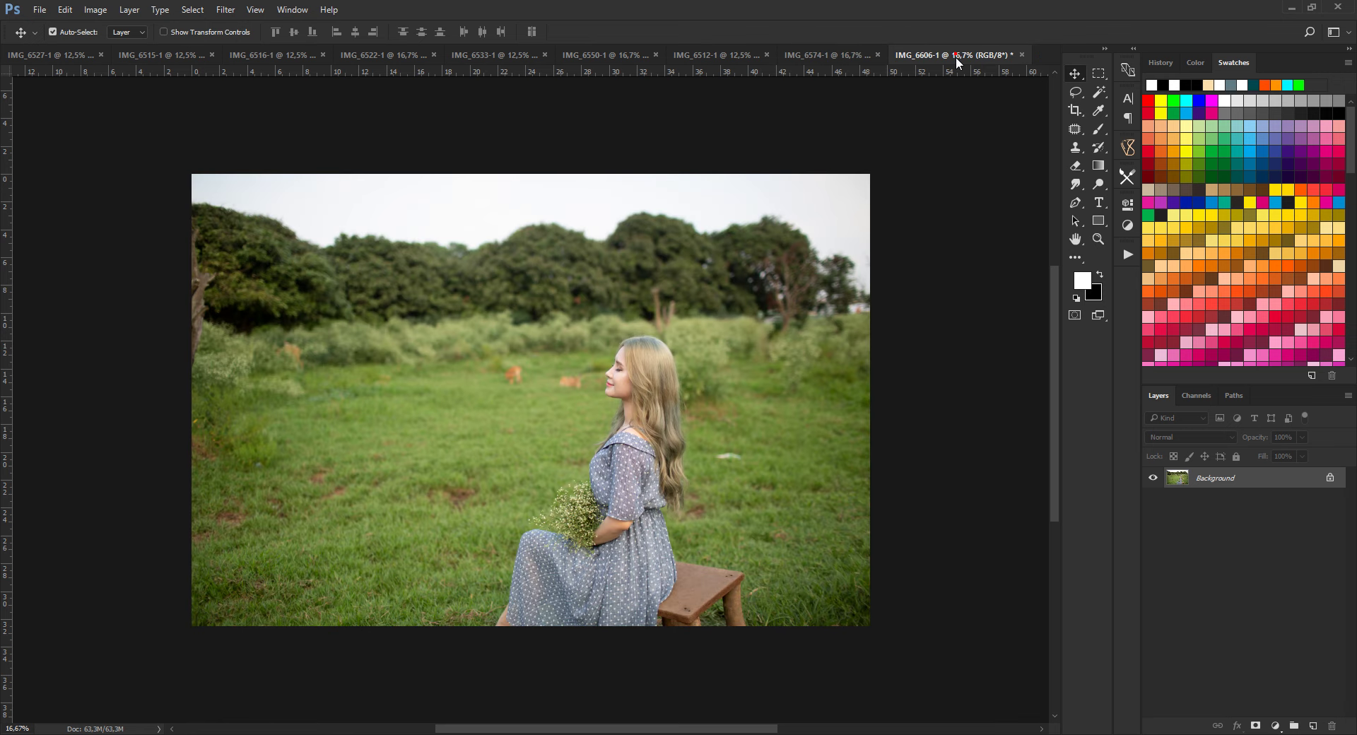
click(225, 9)
click(244, 90)
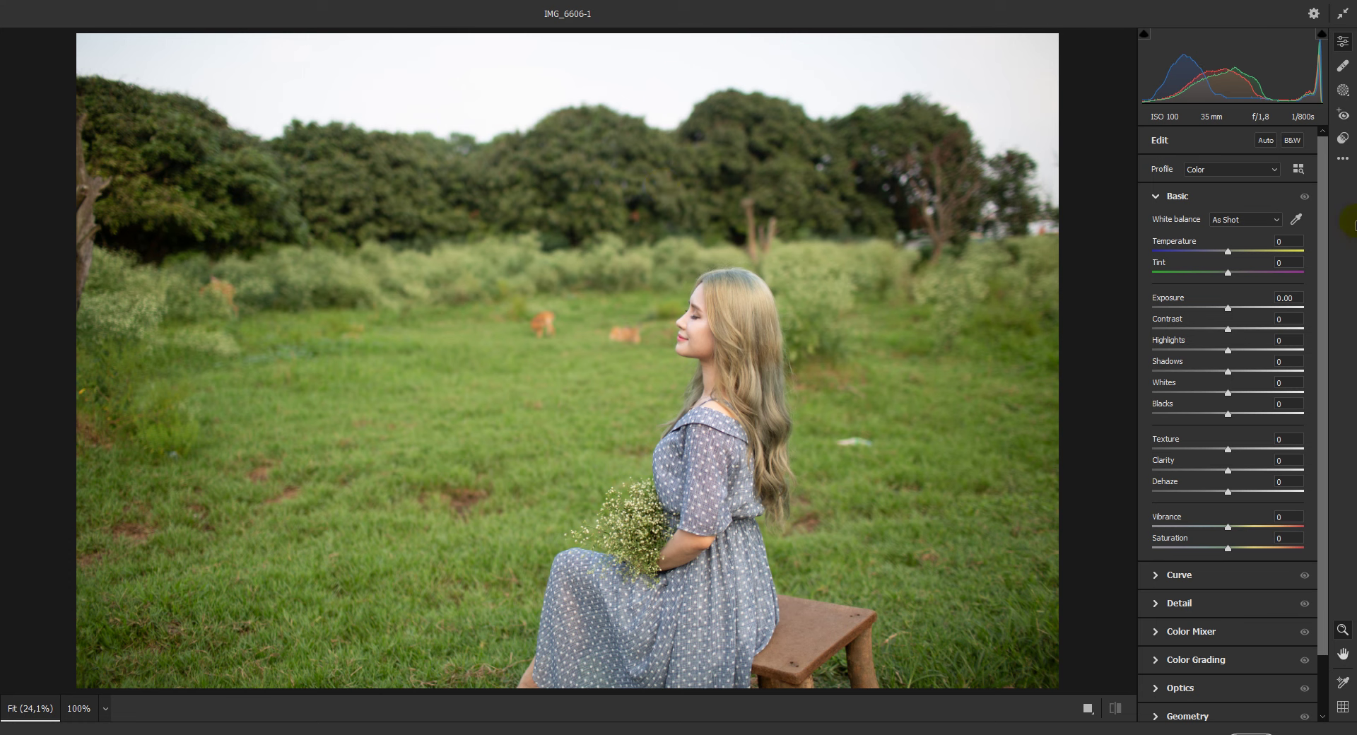
click(1343, 138)
drag(1322, 233, 1317, 293)
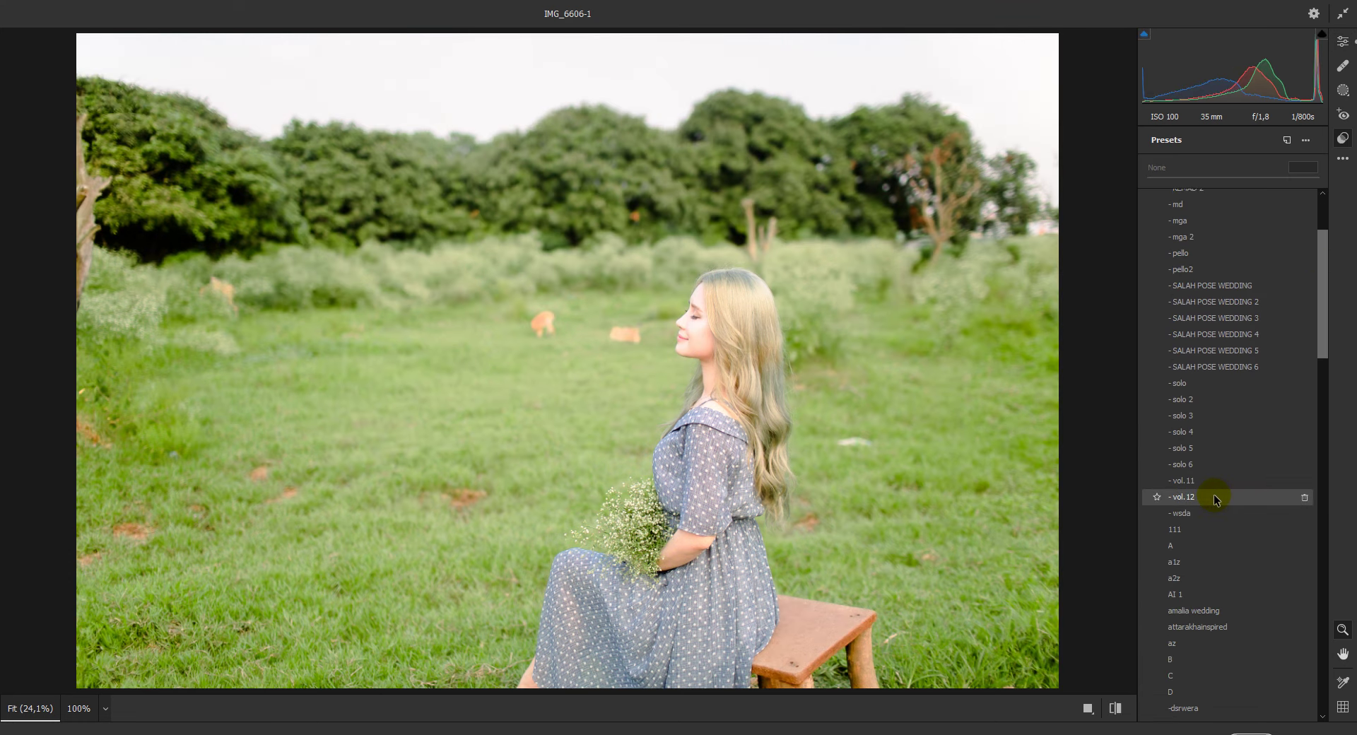
click(1211, 497)
click(1343, 41)
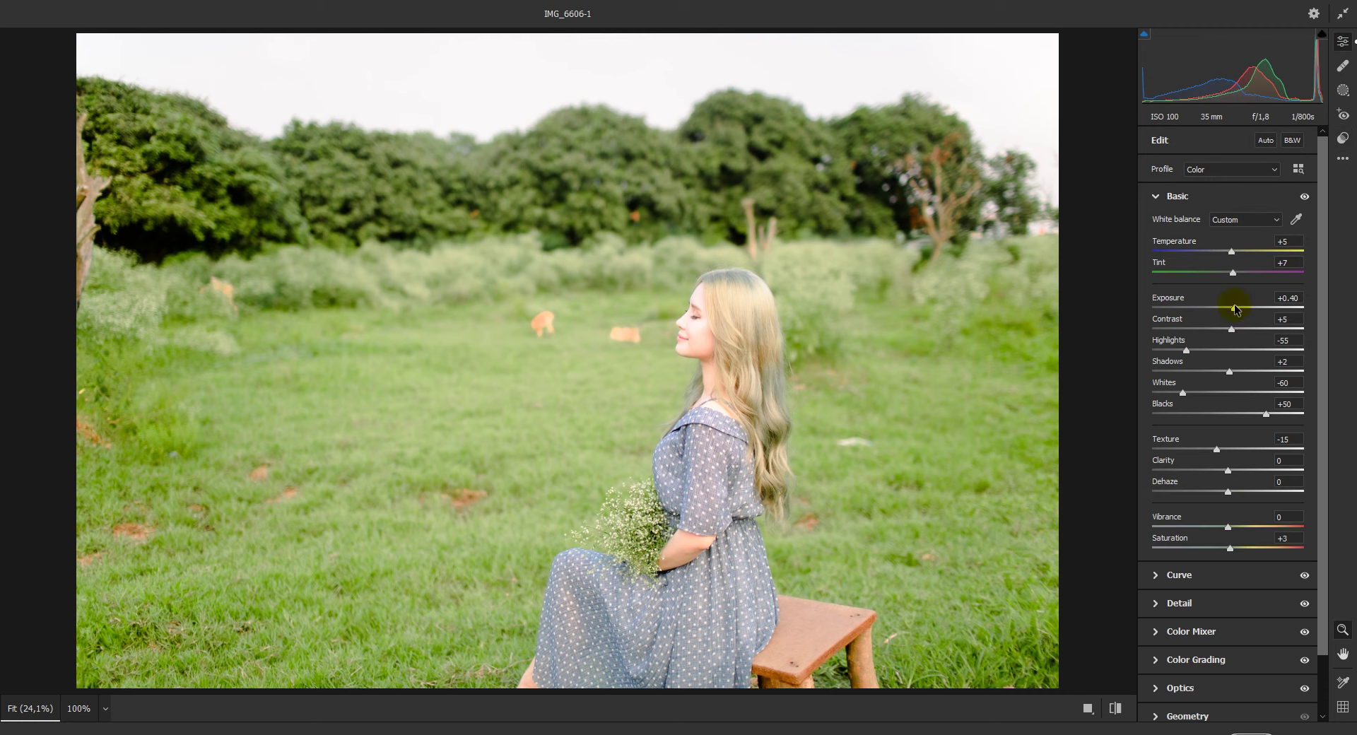
- Cool Temperature to -8 and reset Exposure to 0.00
drag(1233, 308, 1223, 308)
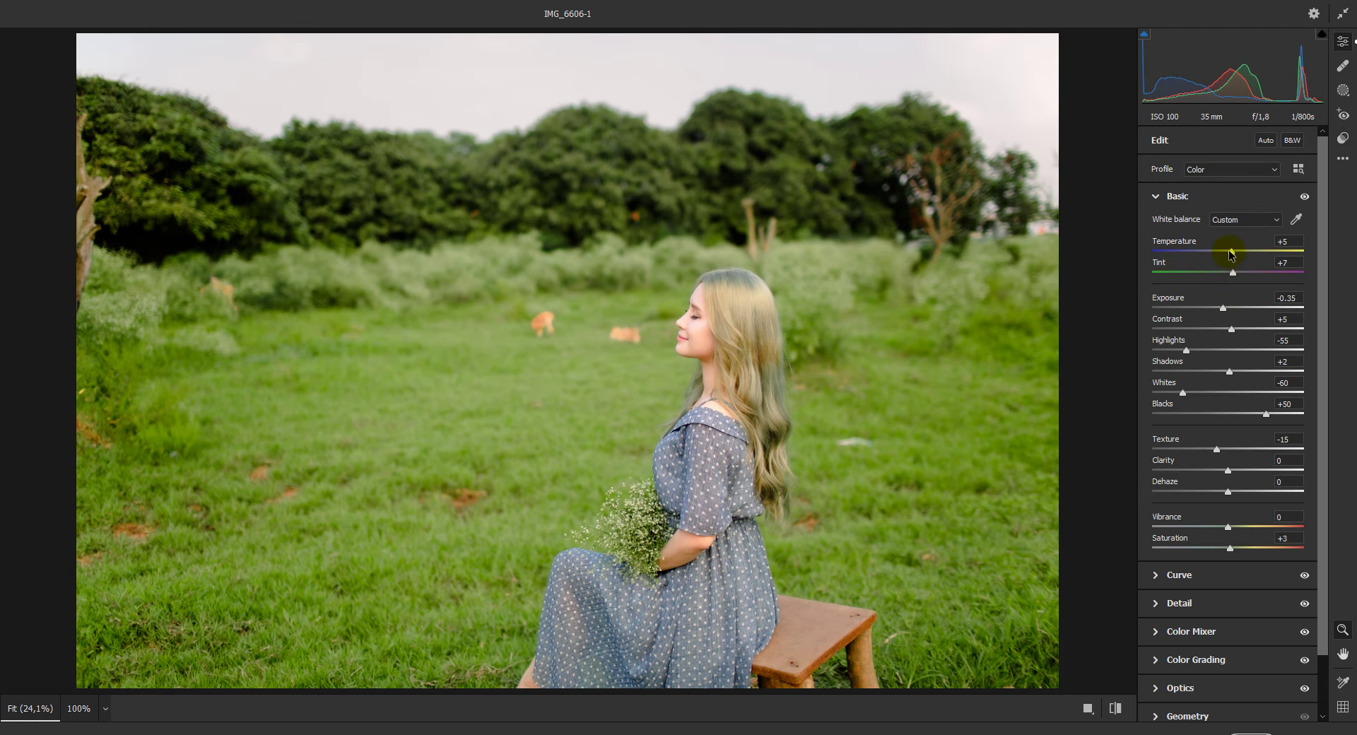
drag(1231, 251, 1221, 252)
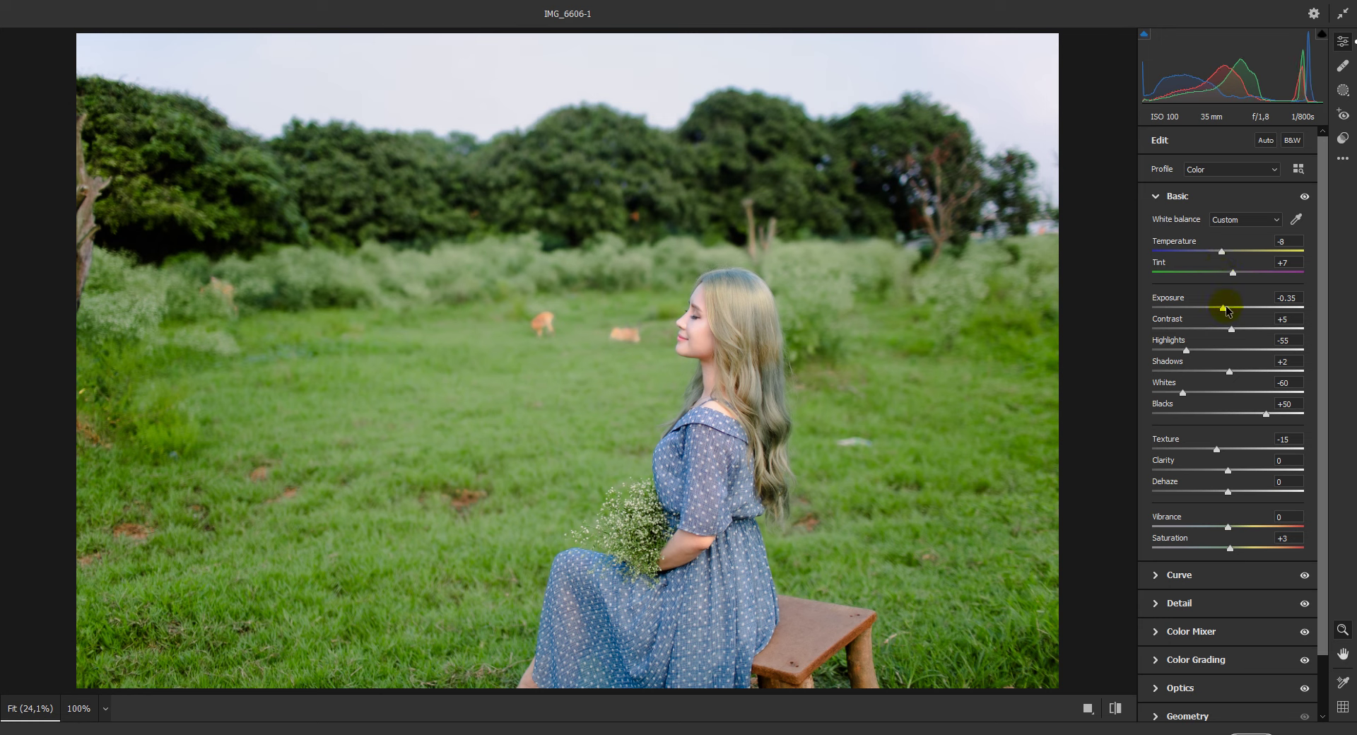
double_click(1224, 308)
- Lower the Greens saturation in the Color Mixer's HSL Saturation controls
click(1156, 198)
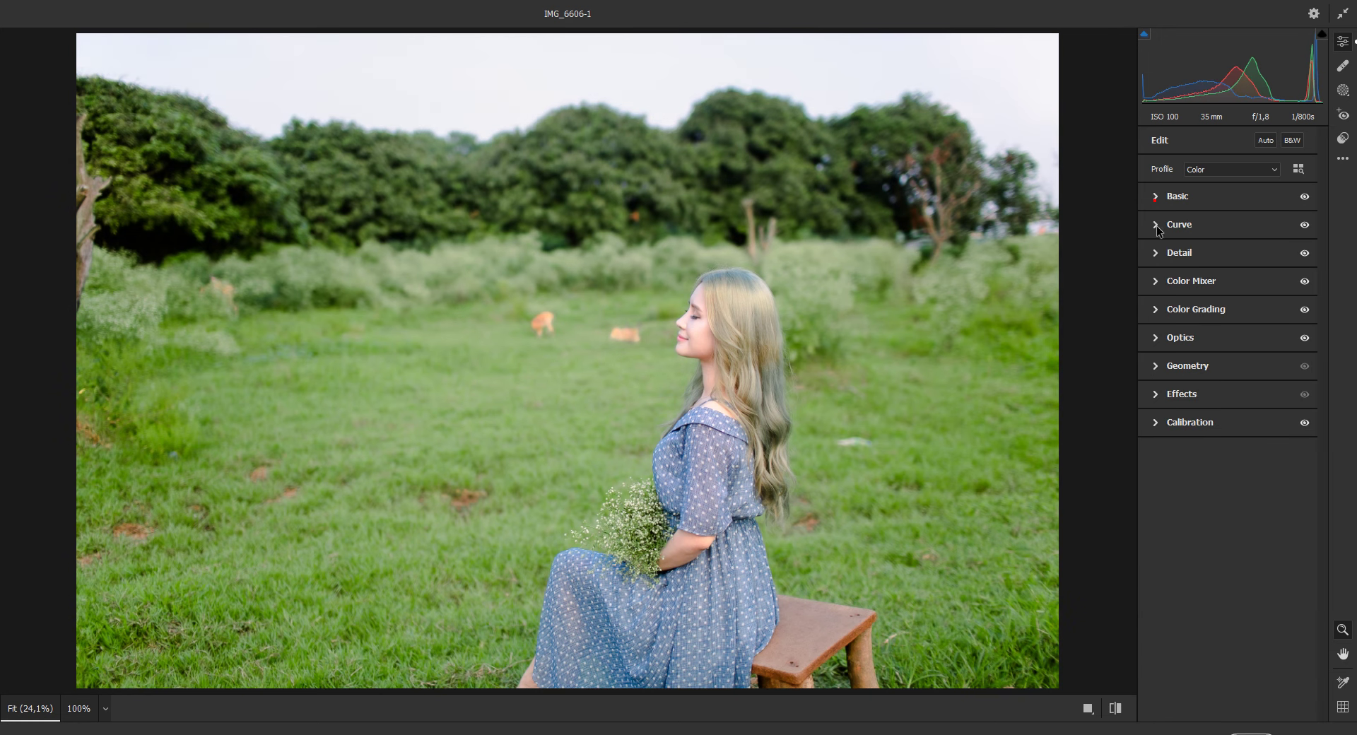
click(1157, 284)
mouse_move(1227, 424)
mouse_down()
mouse_move(1189, 425)
mouse_move(1208, 436)
mouse_up()
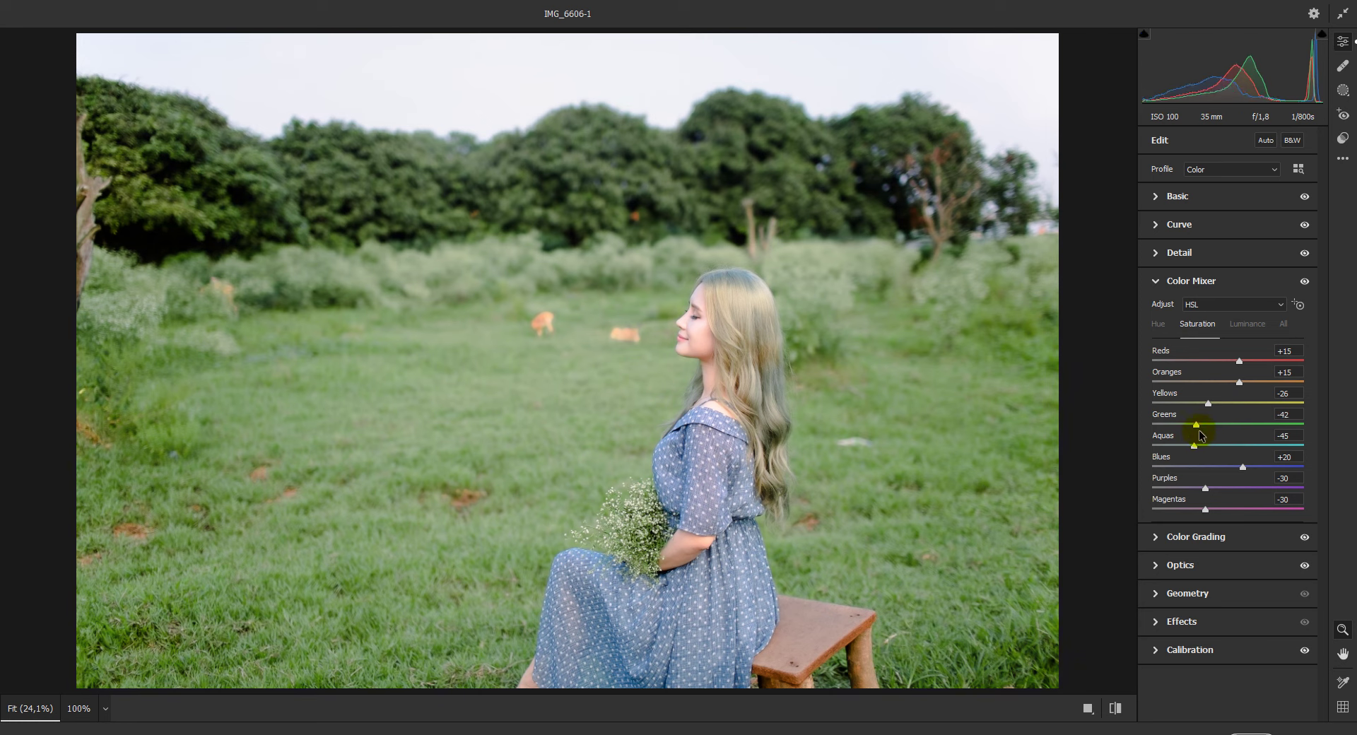
click(1159, 282)
click(1157, 199)
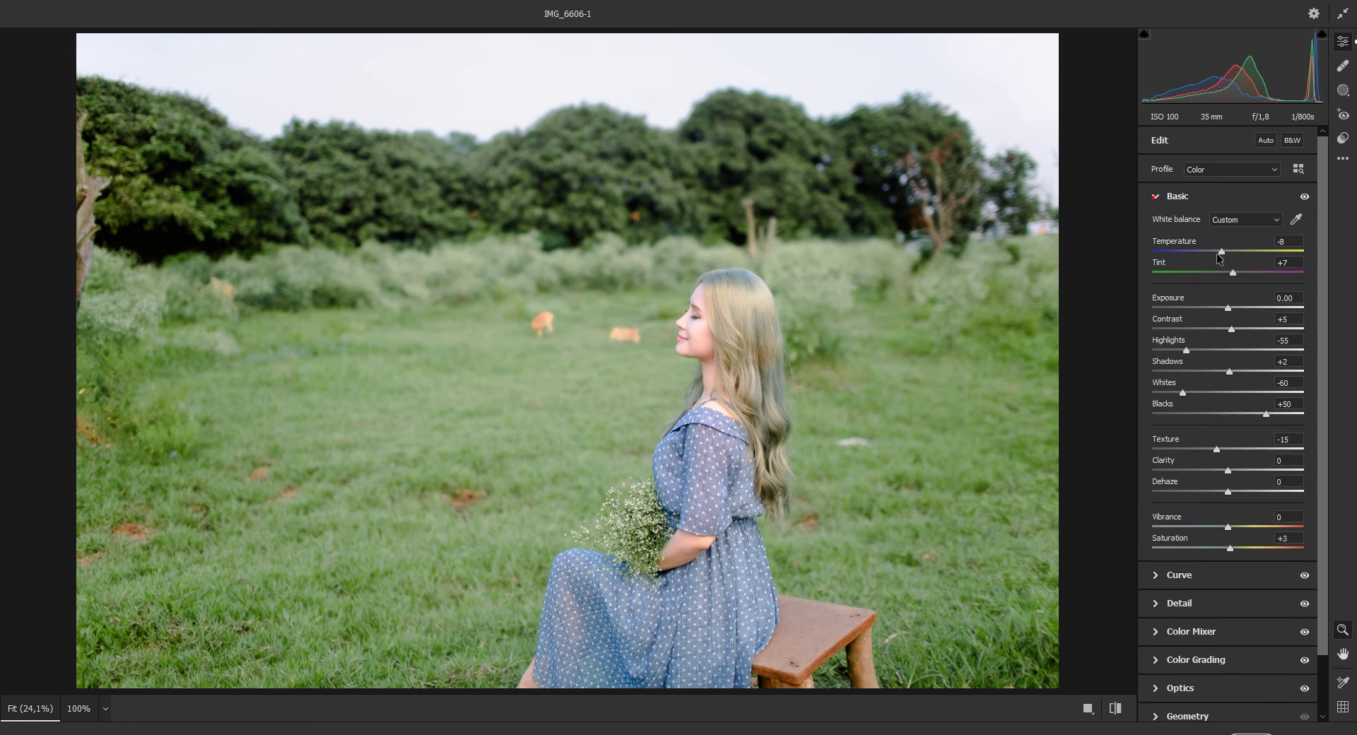
- Set Temperature to -6, nudge Exposure, and raise Contrast to +10
drag(1223, 253, 1225, 253)
mouse_move(1227, 308)
mouse_down()
mouse_move(1256, 329)
mouse_move(1241, 329)
mouse_up()
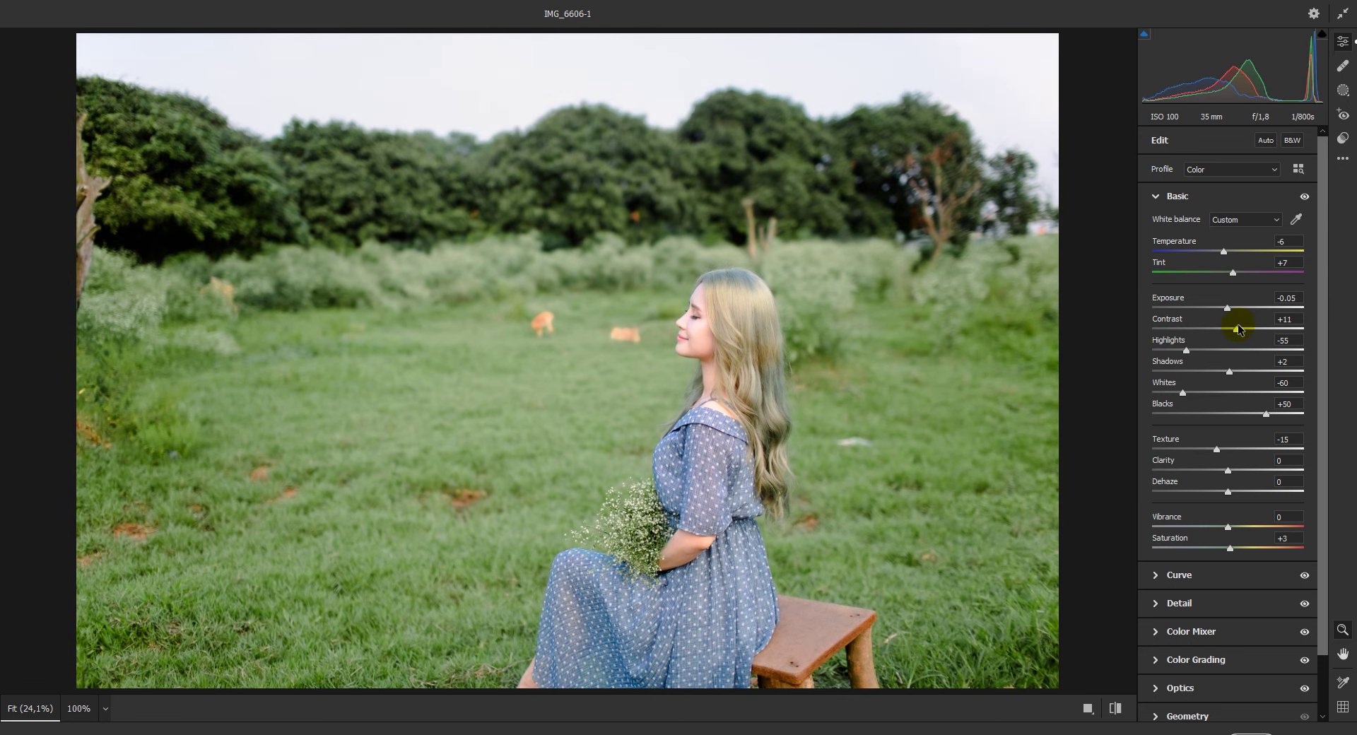
drag(1238, 329, 1227, 308)
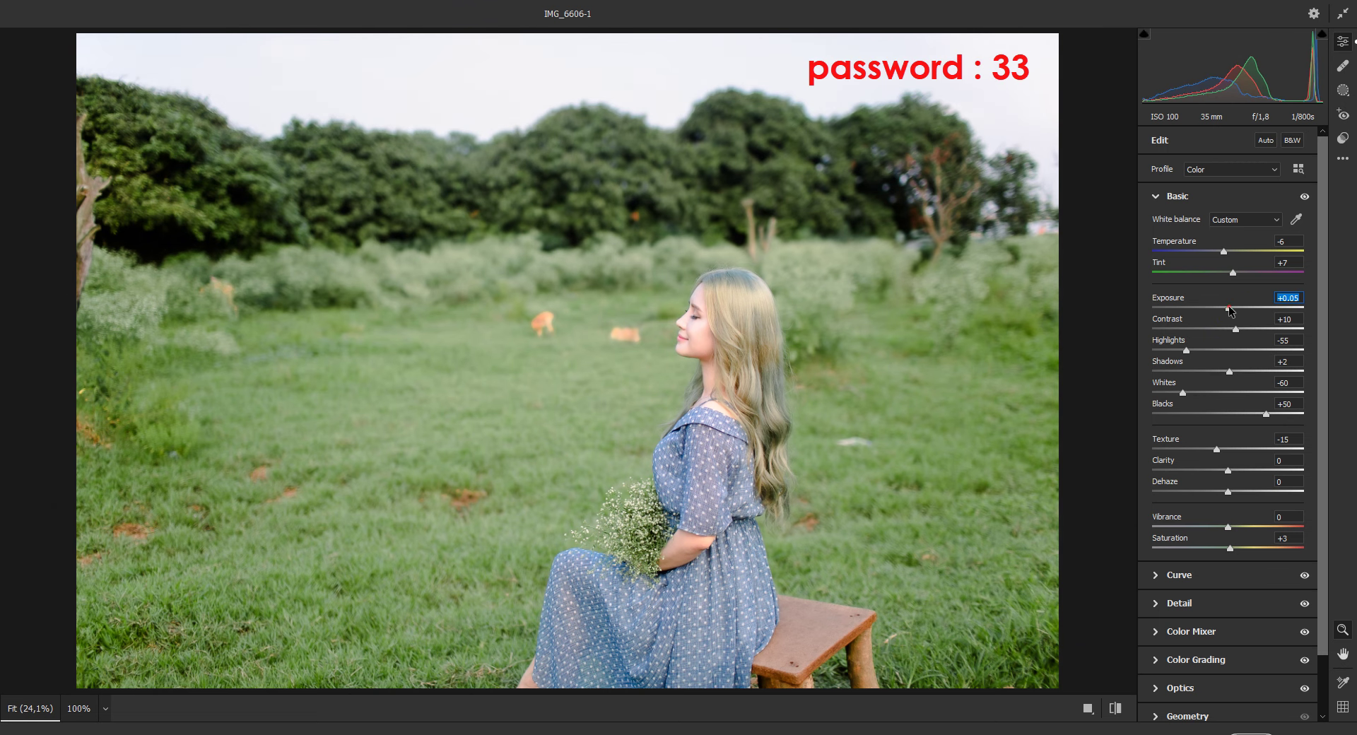
- Compare IMG_6606-1's original and edit side by side, zooming into the face and hair
click(1087, 708)
click(967, 374)
click(967, 375)
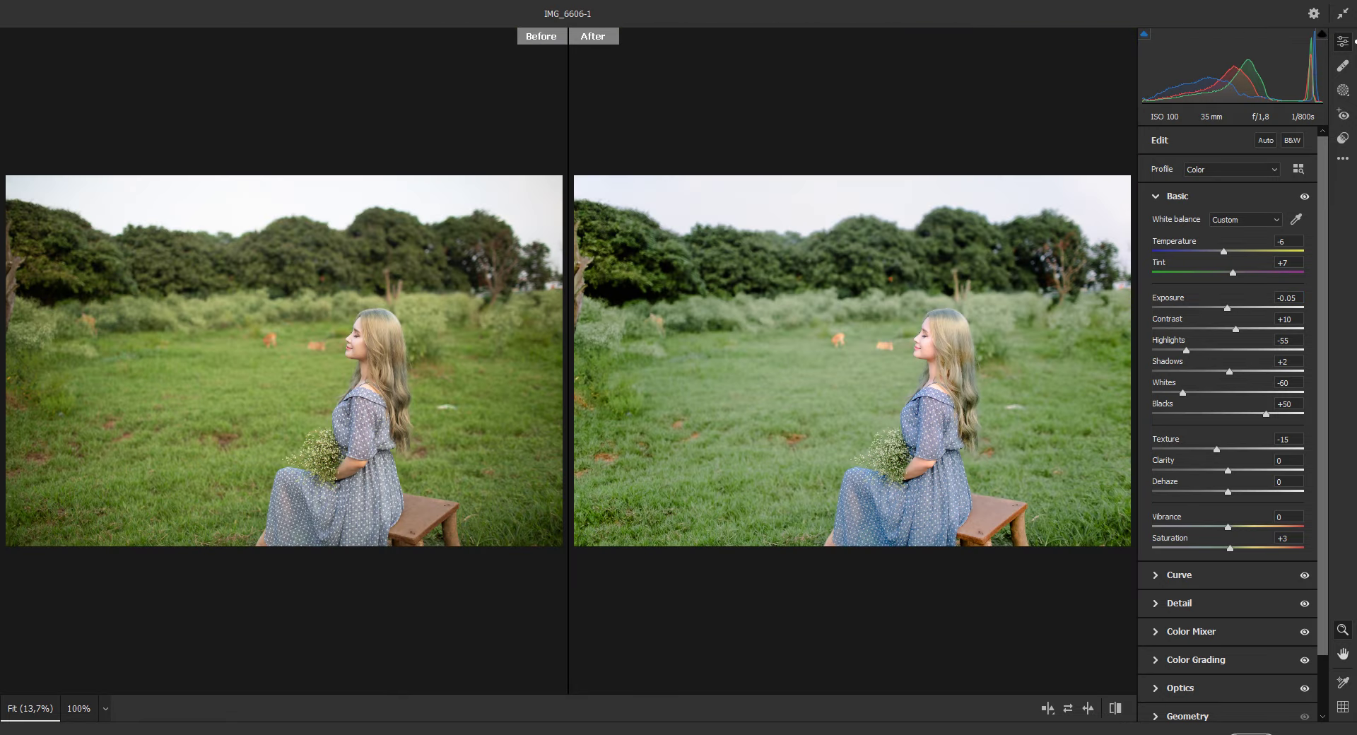
click(990, 361)
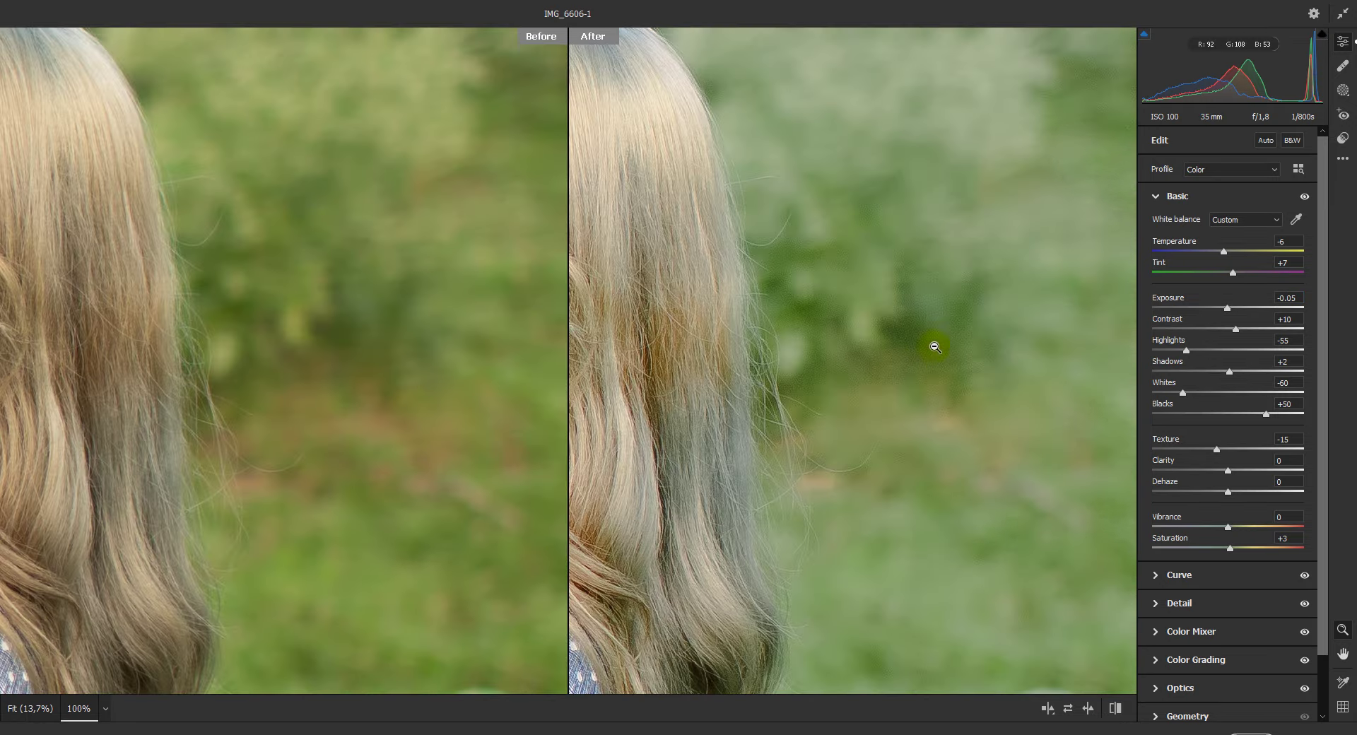
click(935, 342)
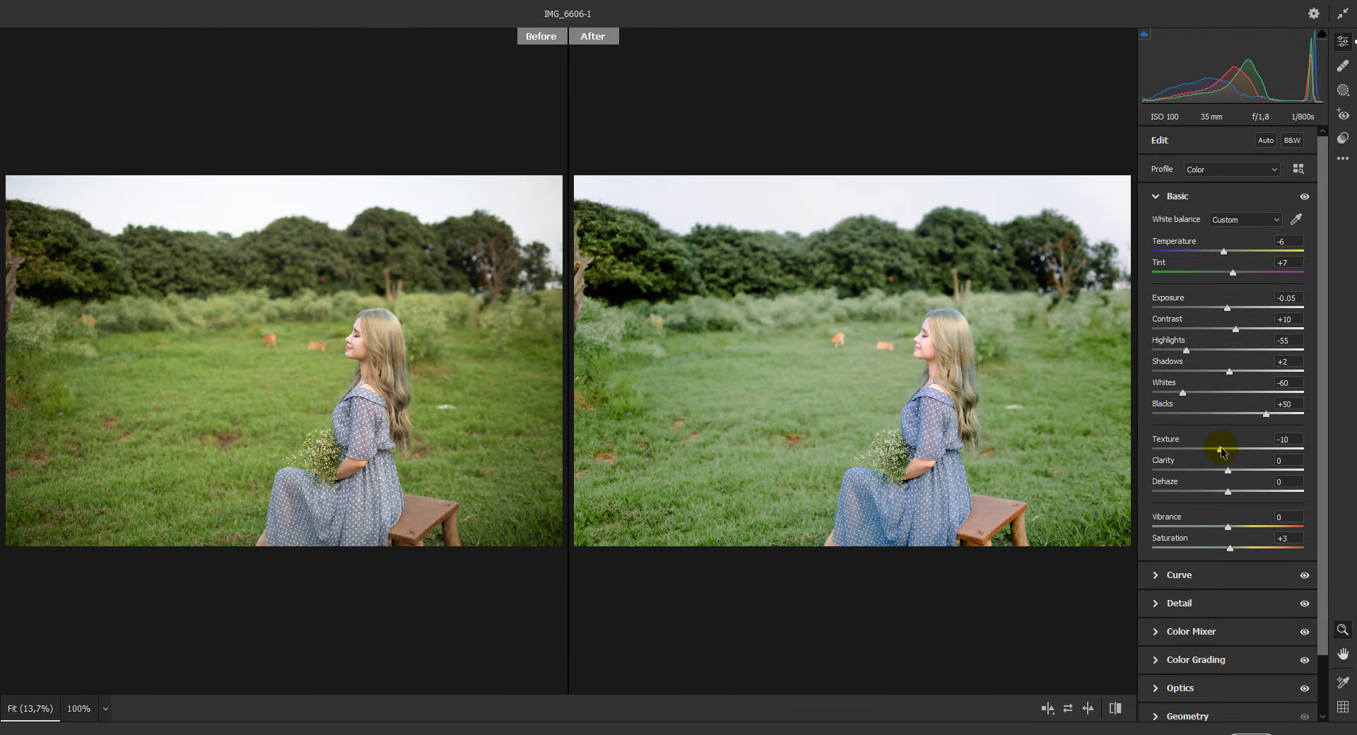
- Cycle through the split and top-bottom before/after views, then check the hair at 100%
click(1048, 708)
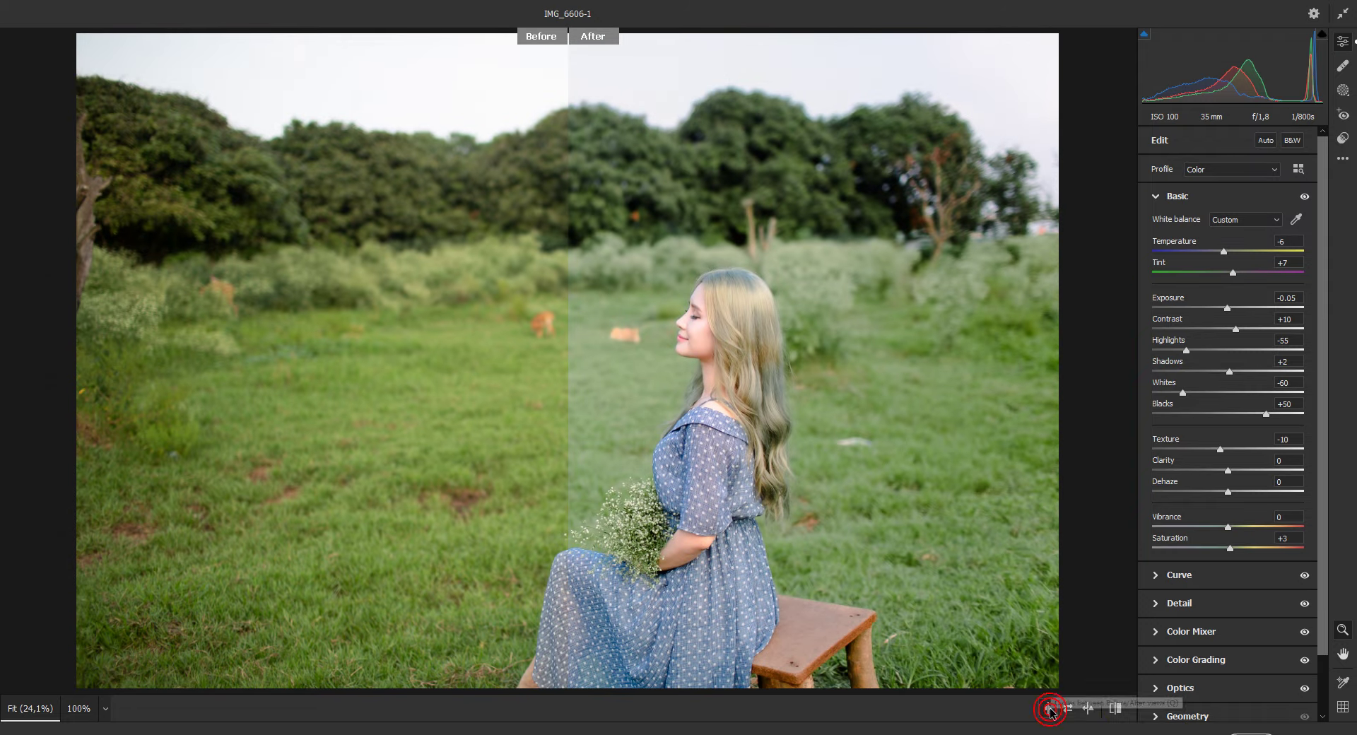
click(1049, 710)
click(1050, 709)
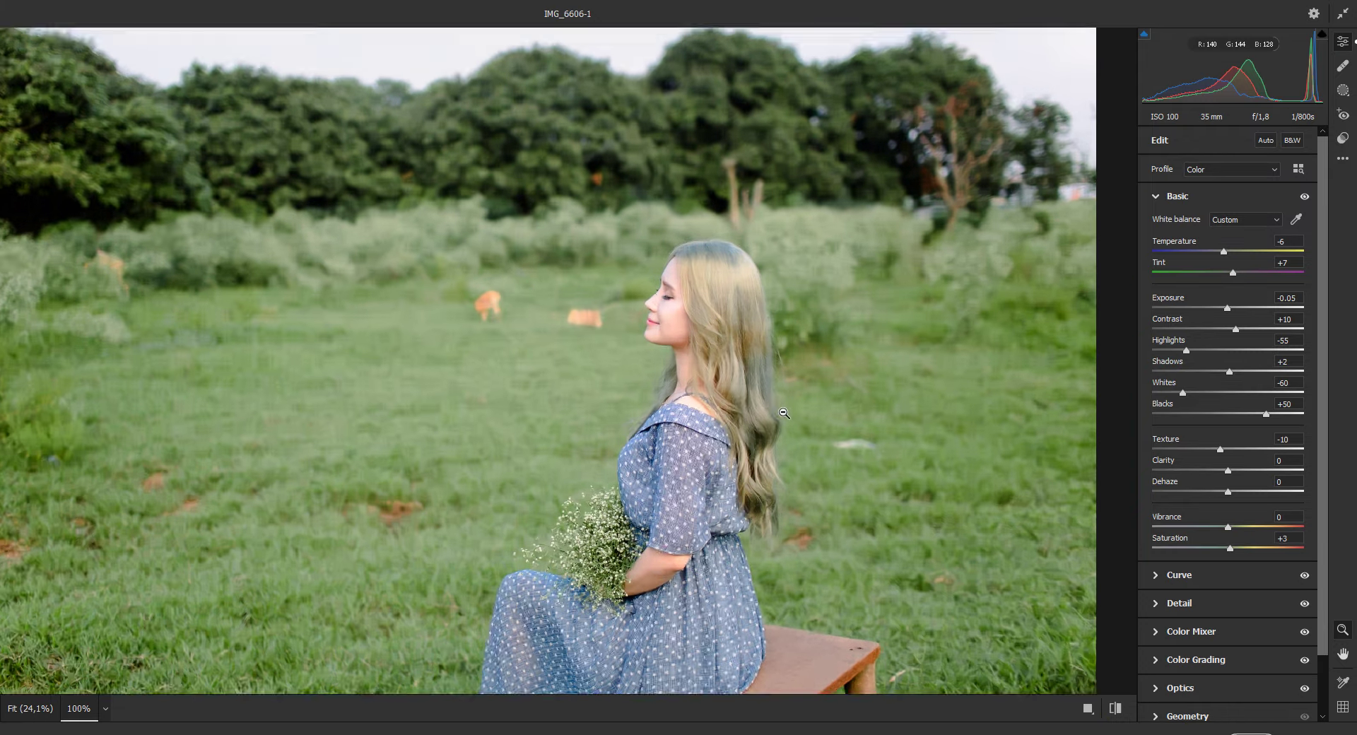
click(784, 413)
click(783, 413)
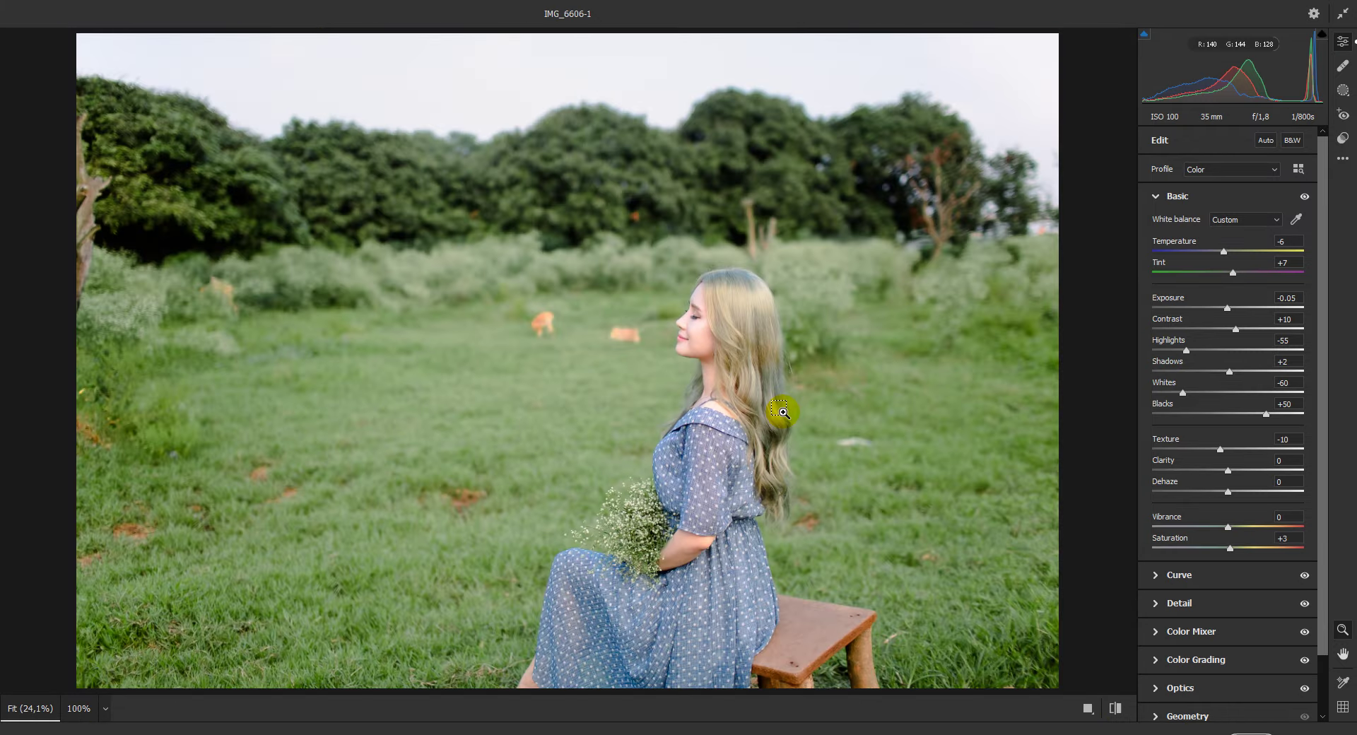
alt+click(784, 413)
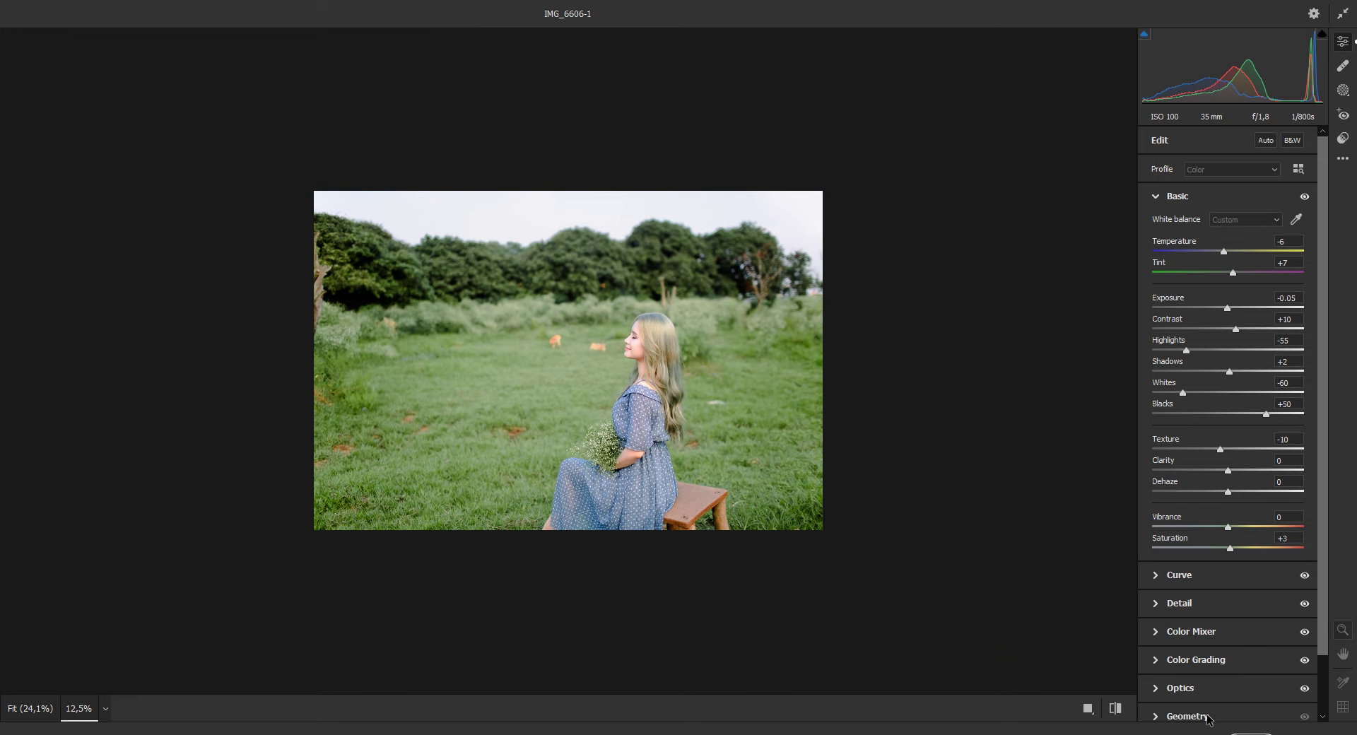